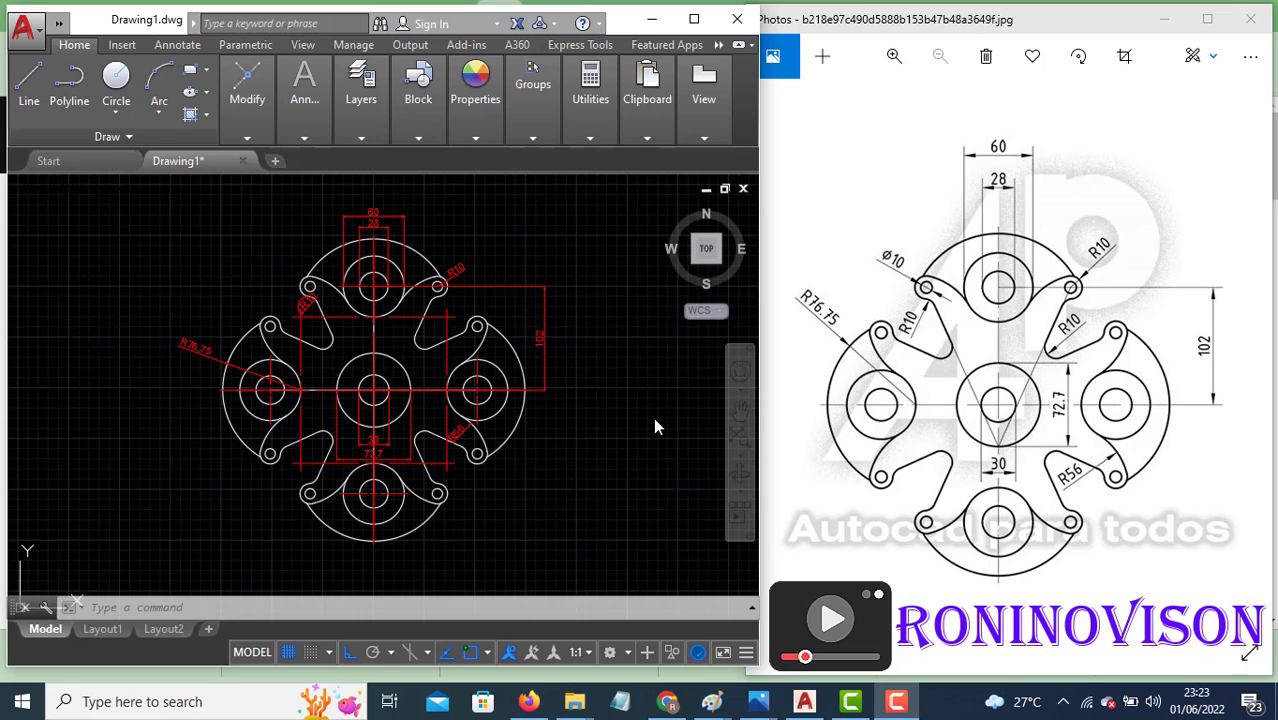
# Draw a 30 mm diameter circle in an empty area of the drawing as the part's central hole.
pyautogui.moveTo(627, 416); pyautogui.dragTo(229, 429, button='middle')
pyautogui.moveTo(617, 416); pyautogui.dragTo(505, 418, button='middle')
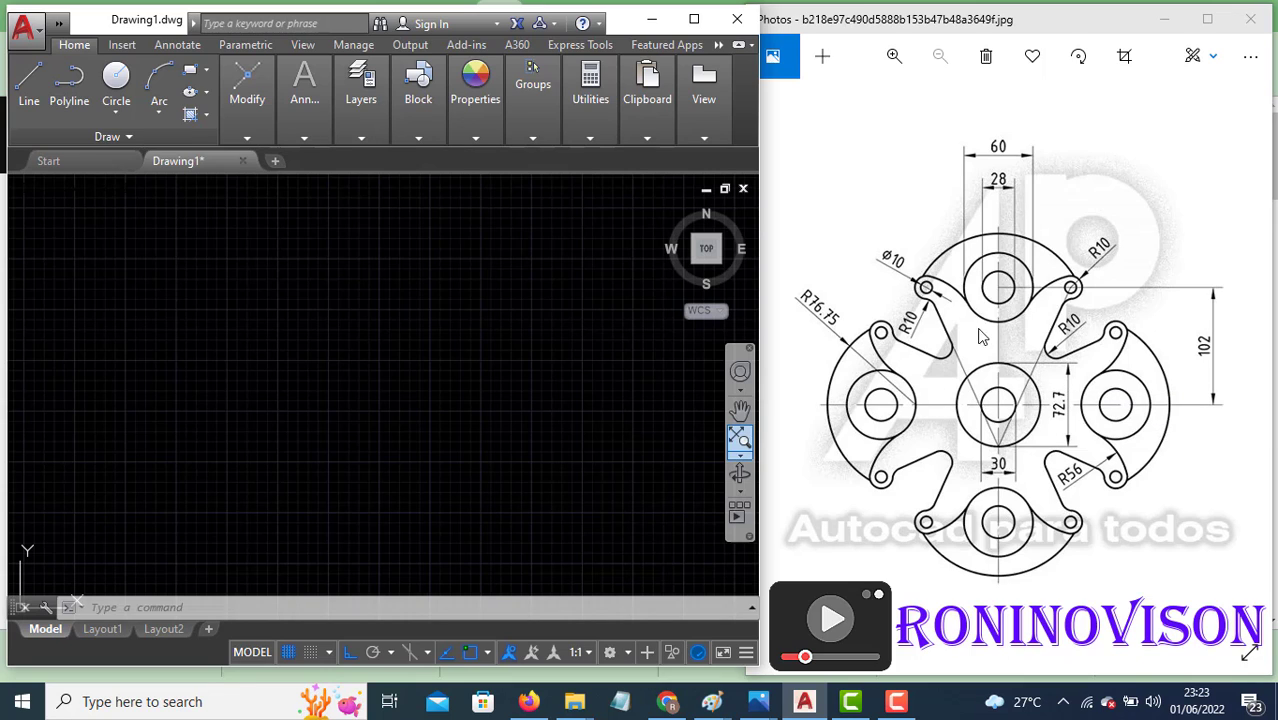
pyautogui.write('c')
pyautogui.press('Return')
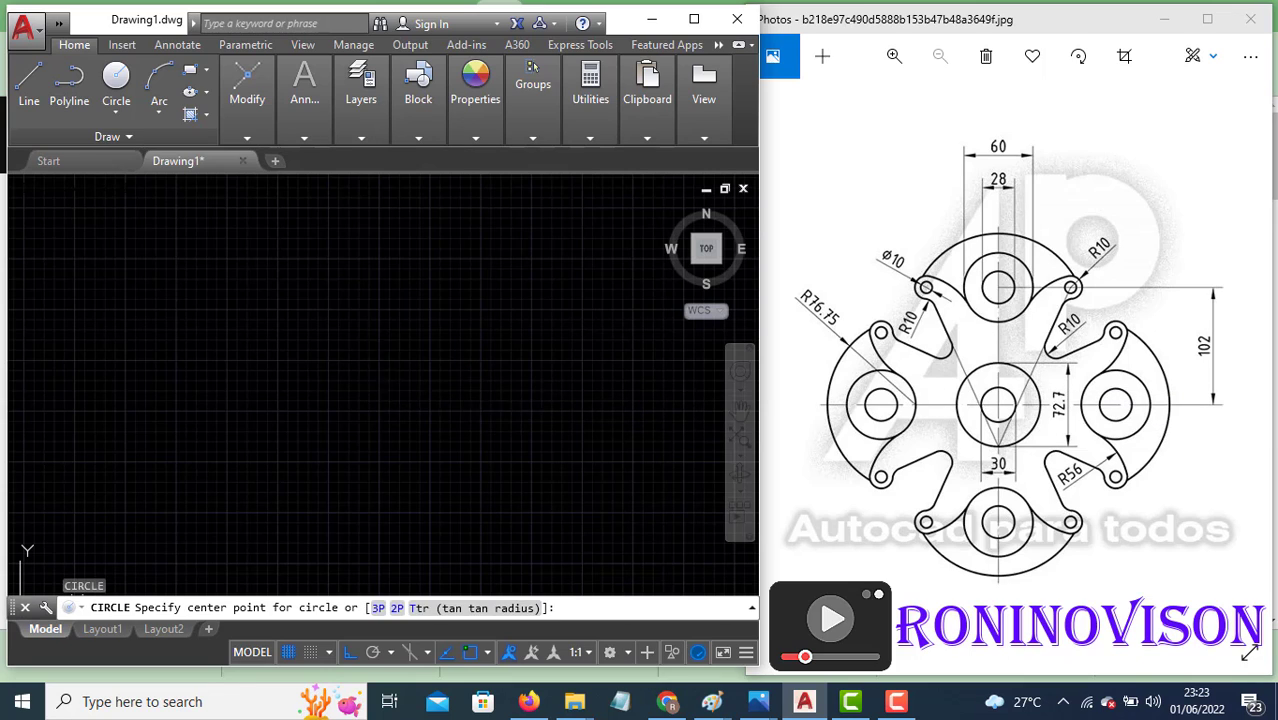
pyautogui.click(374, 367)
pyautogui.write('d')
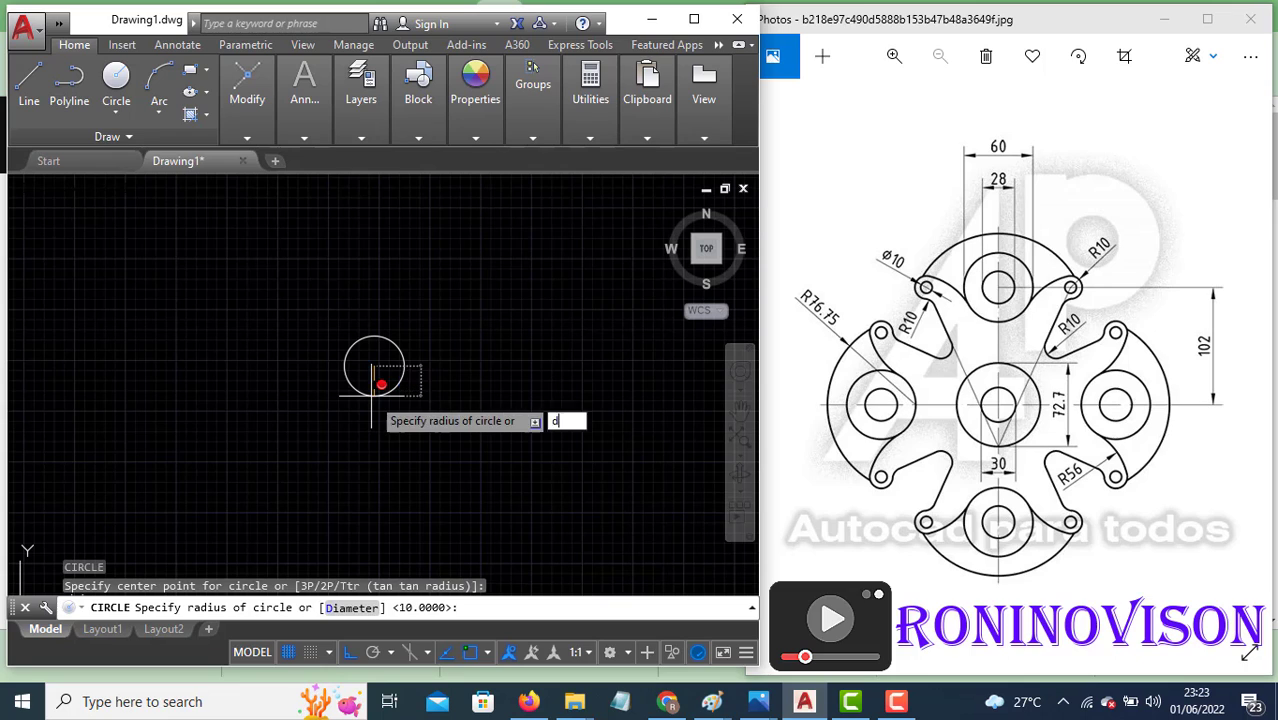
pyautogui.press('Return')
pyautogui.write('30')
pyautogui.press('Return')
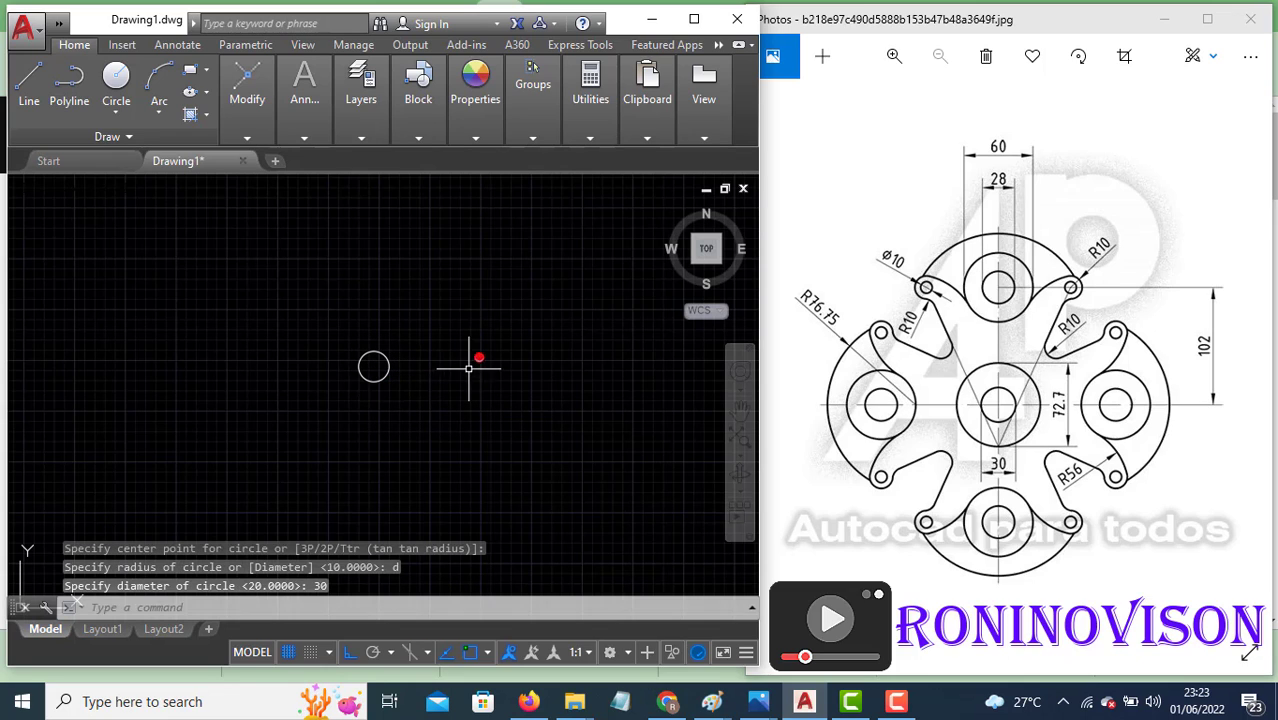
# Draw a 72.7 mm diameter circle concentric with the central 30 mm circle.
pyautogui.write('c')
pyautogui.press('Return')
pyautogui.click(374, 366)
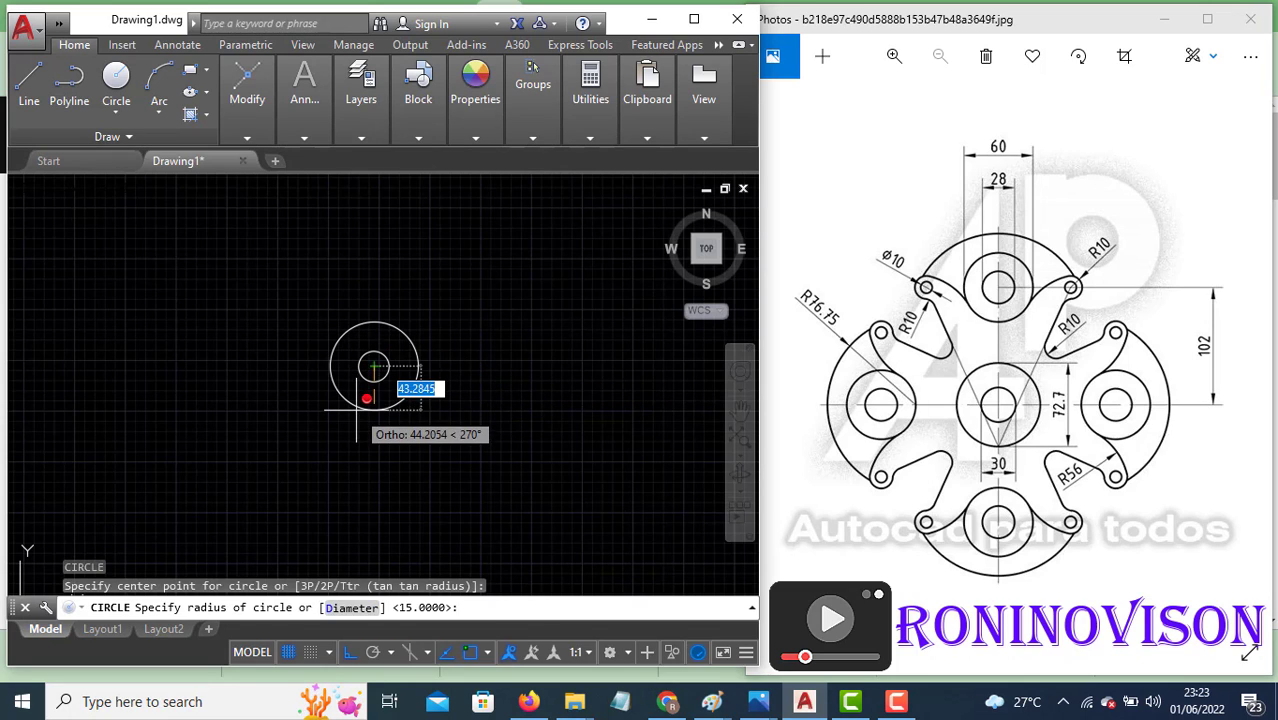
pyautogui.write('d')
pyautogui.press('Return')
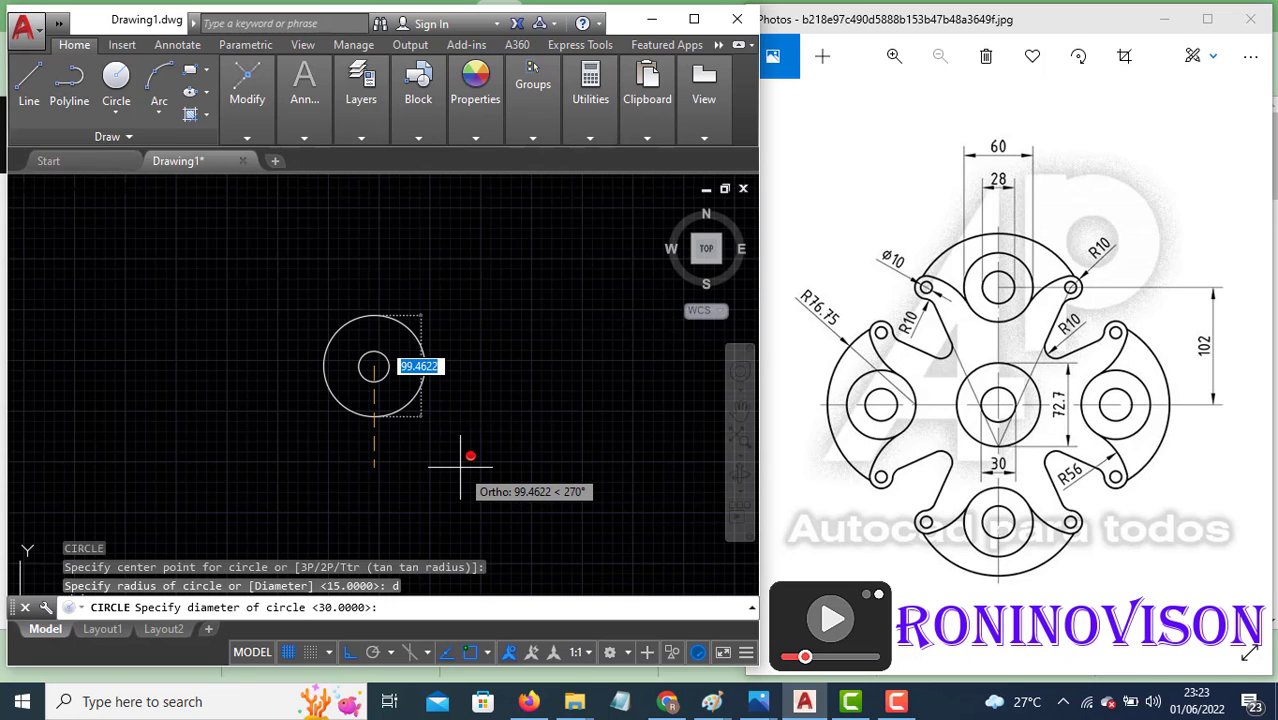
pyautogui.write('72.7')
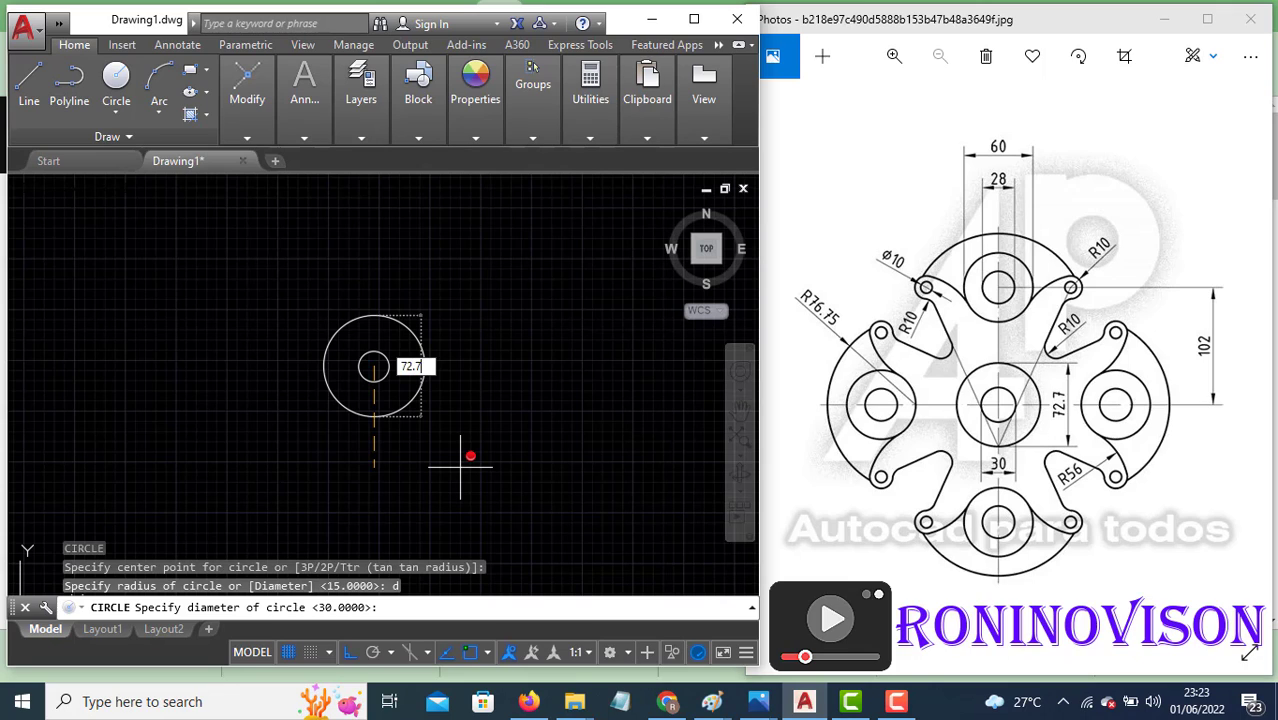
pyautogui.press('Return')
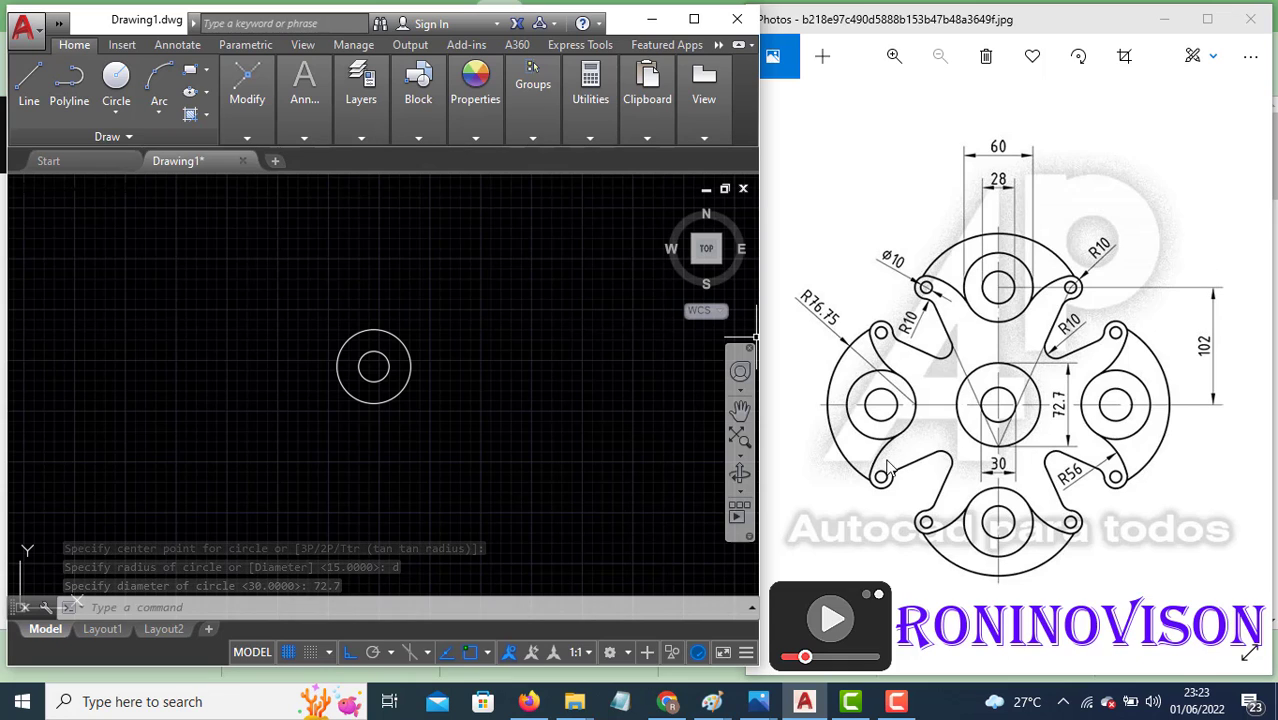
# Draw a 102 mm vertical line upward from the centre of the concentric circles.
pyautogui.write('l')
pyautogui.press('Return')
pyautogui.click(373, 366)
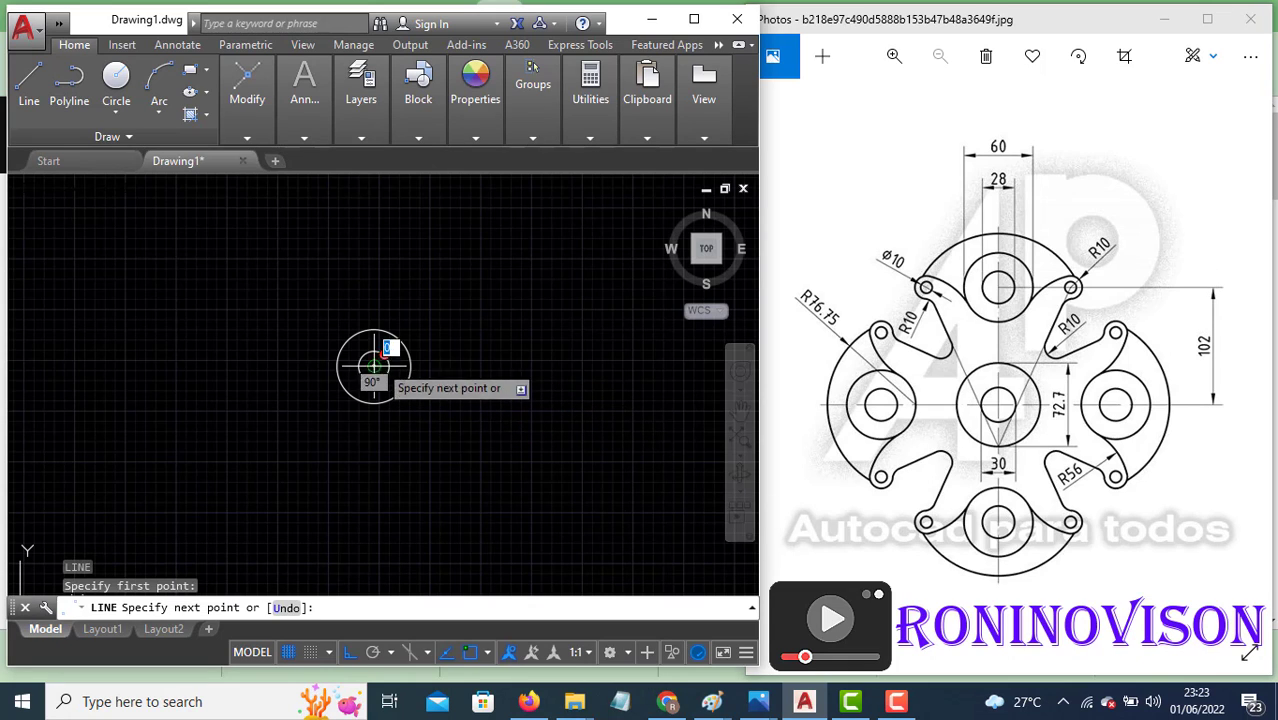
pyautogui.write('102')
pyautogui.press('Return')
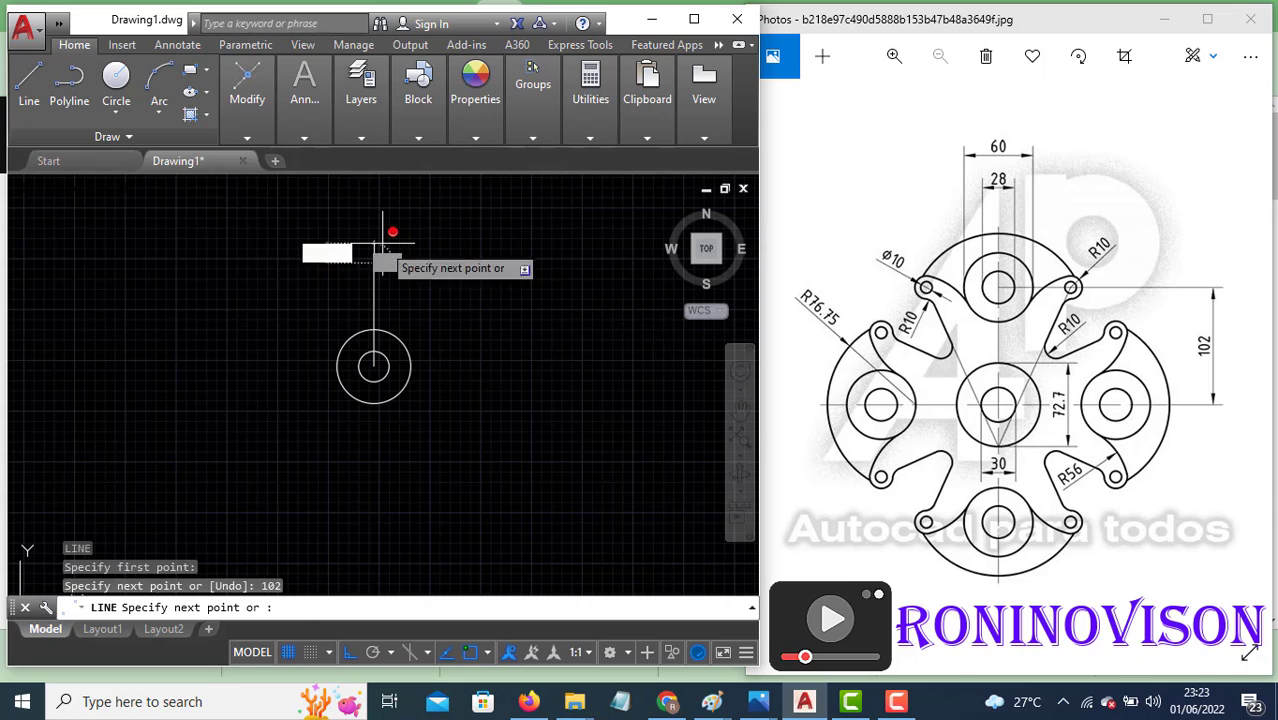
pyautogui.press('Return')
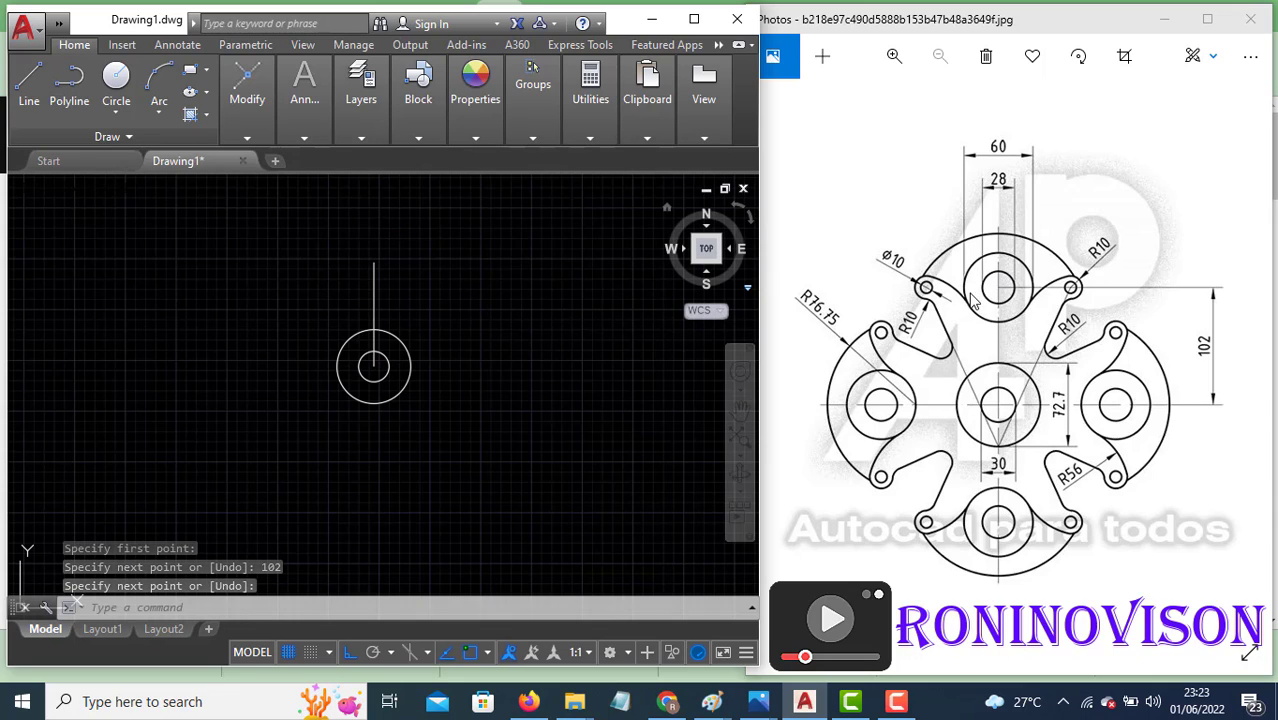
# Draw a 28 mm diameter circle centred on the upper end of the vertical line.
pyautogui.write('c')
pyautogui.press('Return')
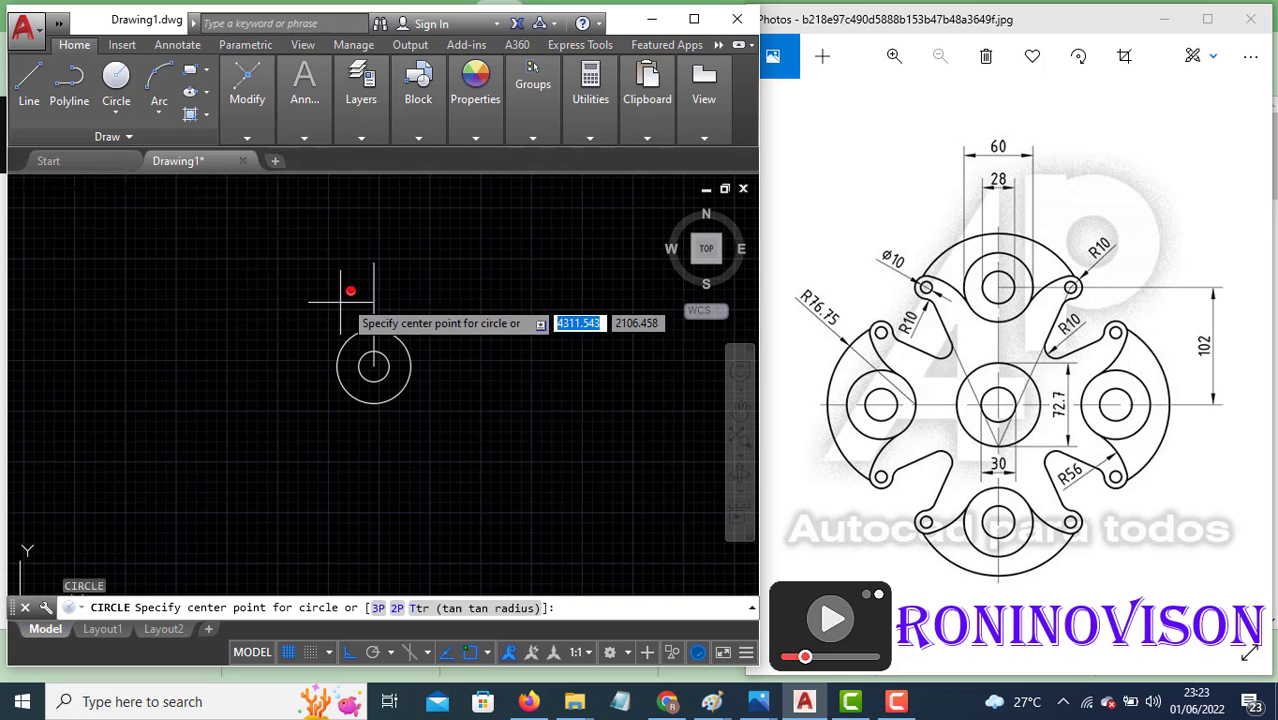
pyautogui.click(374, 262)
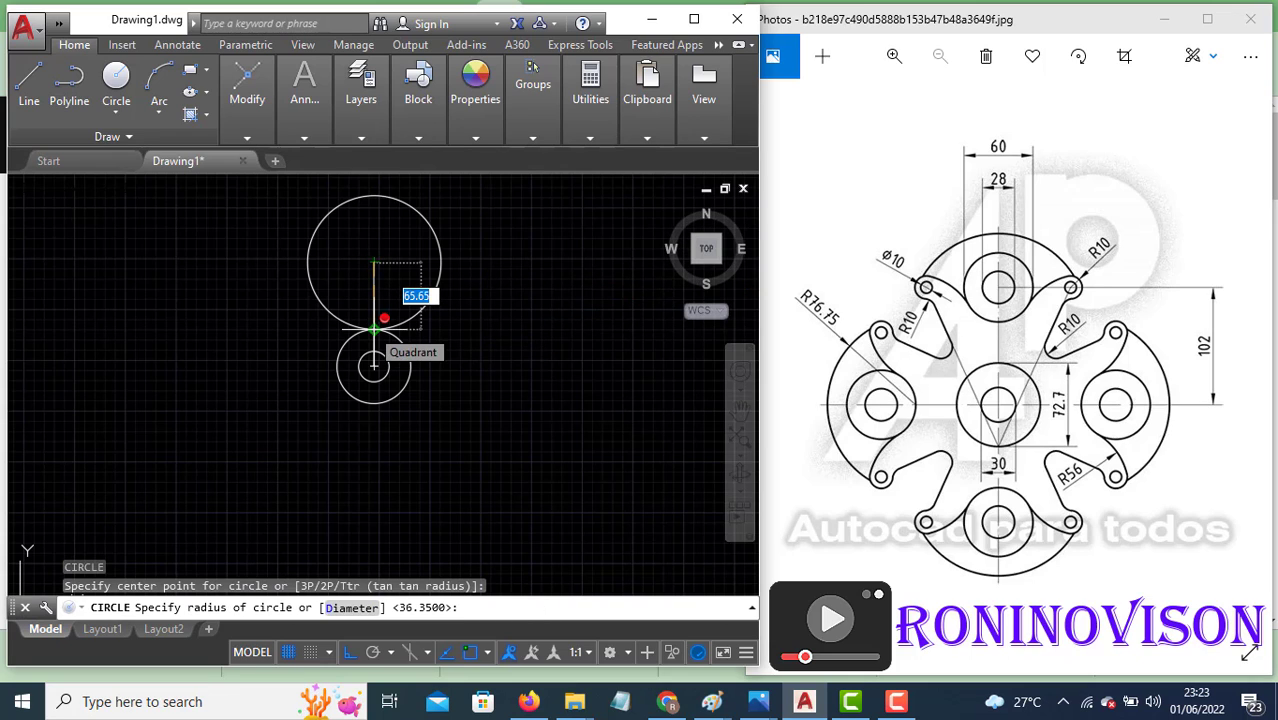
pyautogui.write('d')
pyautogui.press('Return')
pyautogui.write('28')
pyautogui.press('Return')
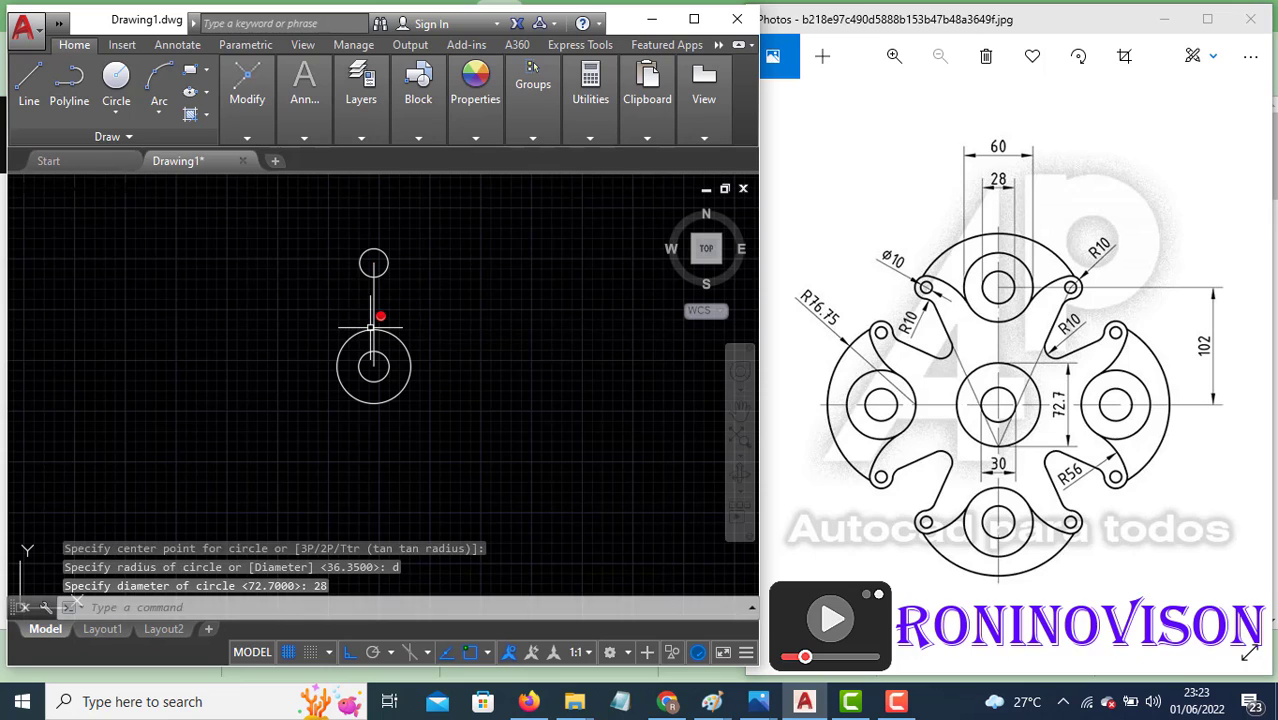
# Draw a 60 mm diameter circle concentric with the upper 28 mm circle.
pyautogui.press('Return')
pyautogui.click(374, 263)
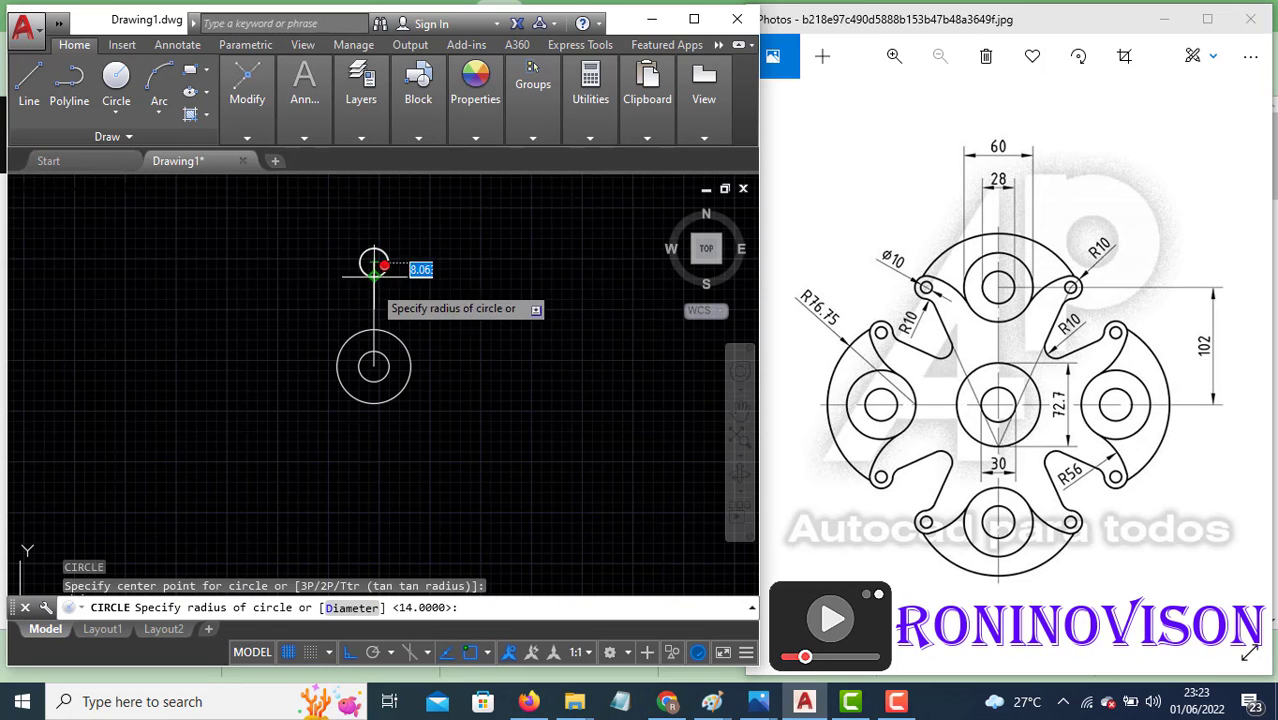
pyautogui.write('d')
pyautogui.press('Return')
pyautogui.write('60')
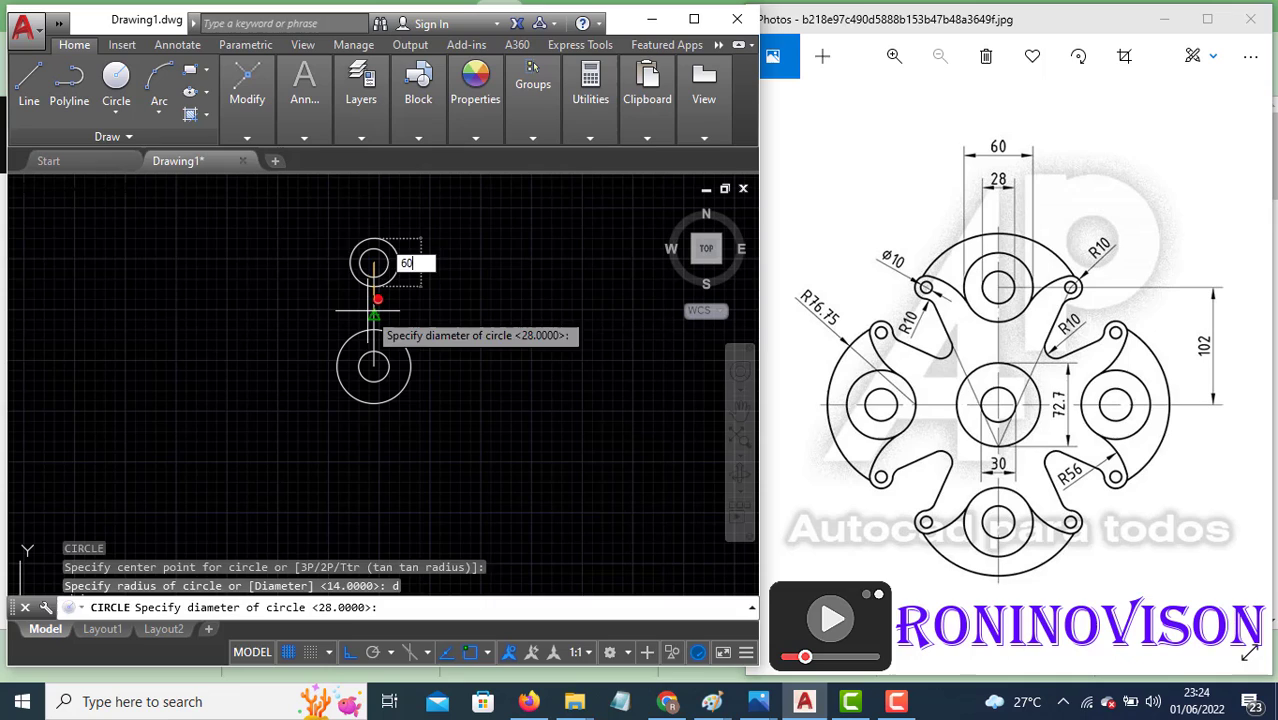
pyautogui.press('Return')
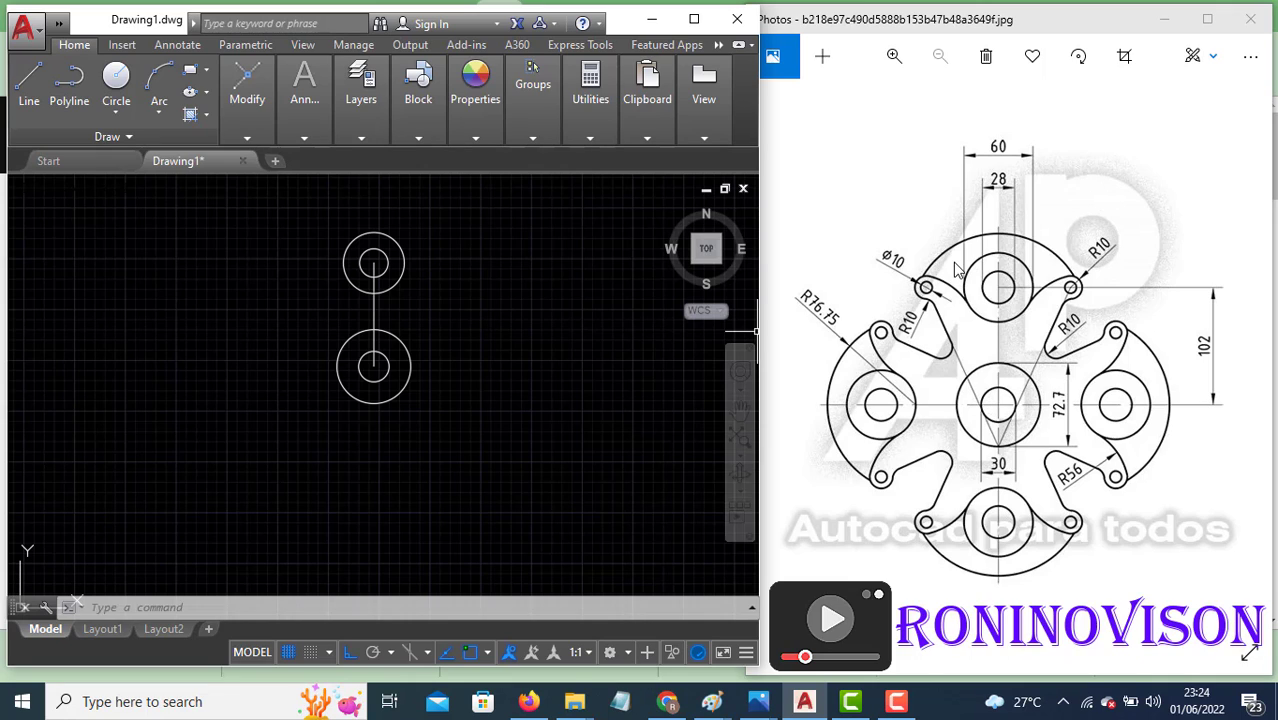
# Draw a horizontal construction line from the upper circles' centre to the right, well beyond the 60 mm circle.
pyautogui.write('L')
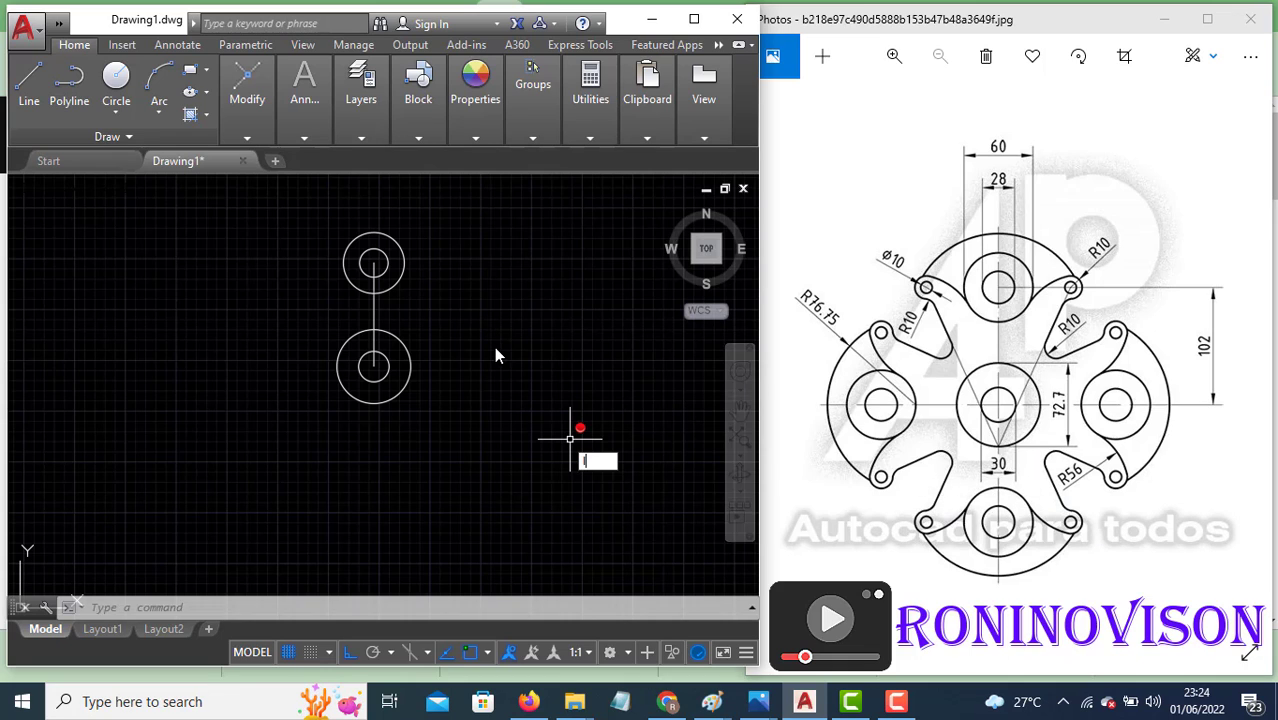
pyautogui.press('Return')
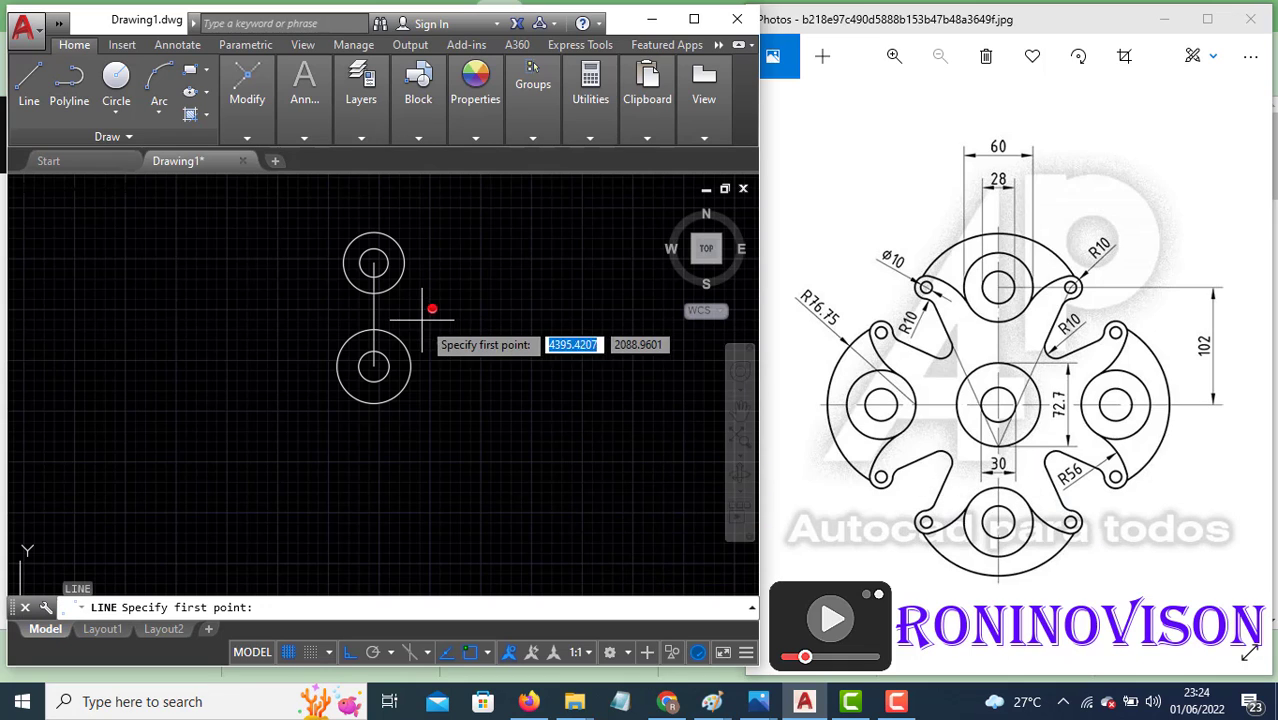
pyautogui.click(373, 263)
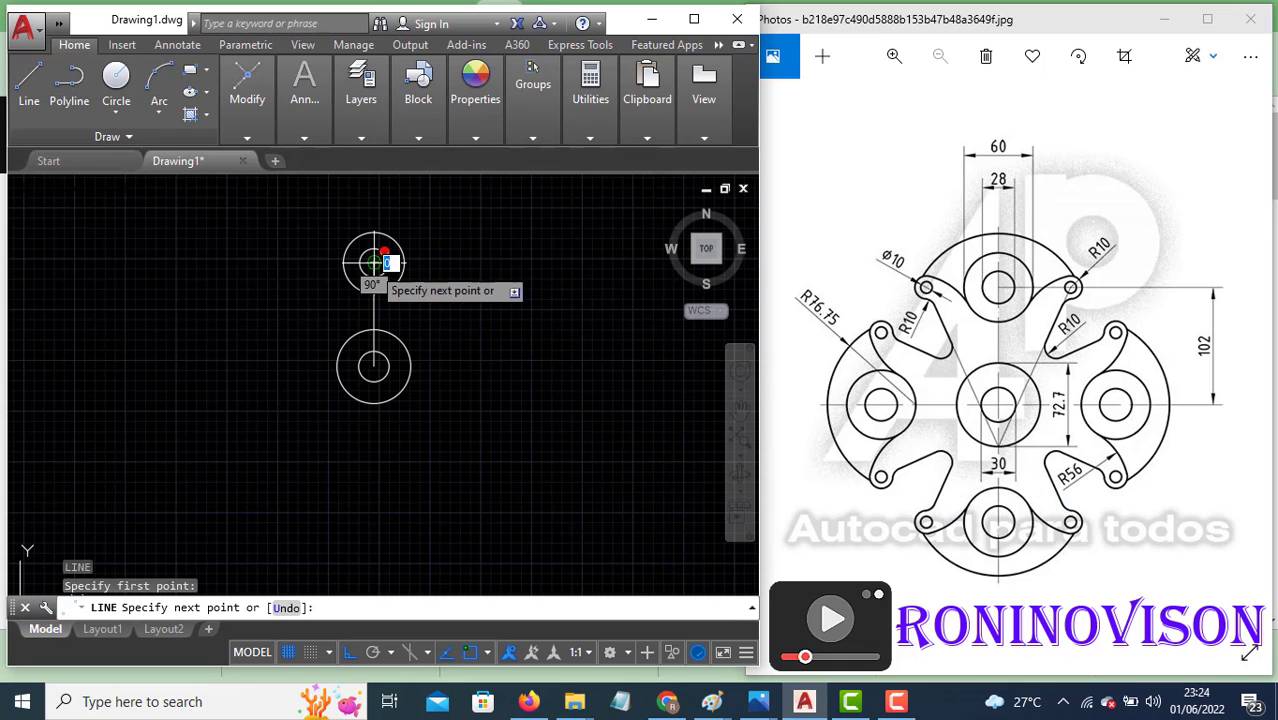
pyautogui.click(538, 263)
pyautogui.press('Return')
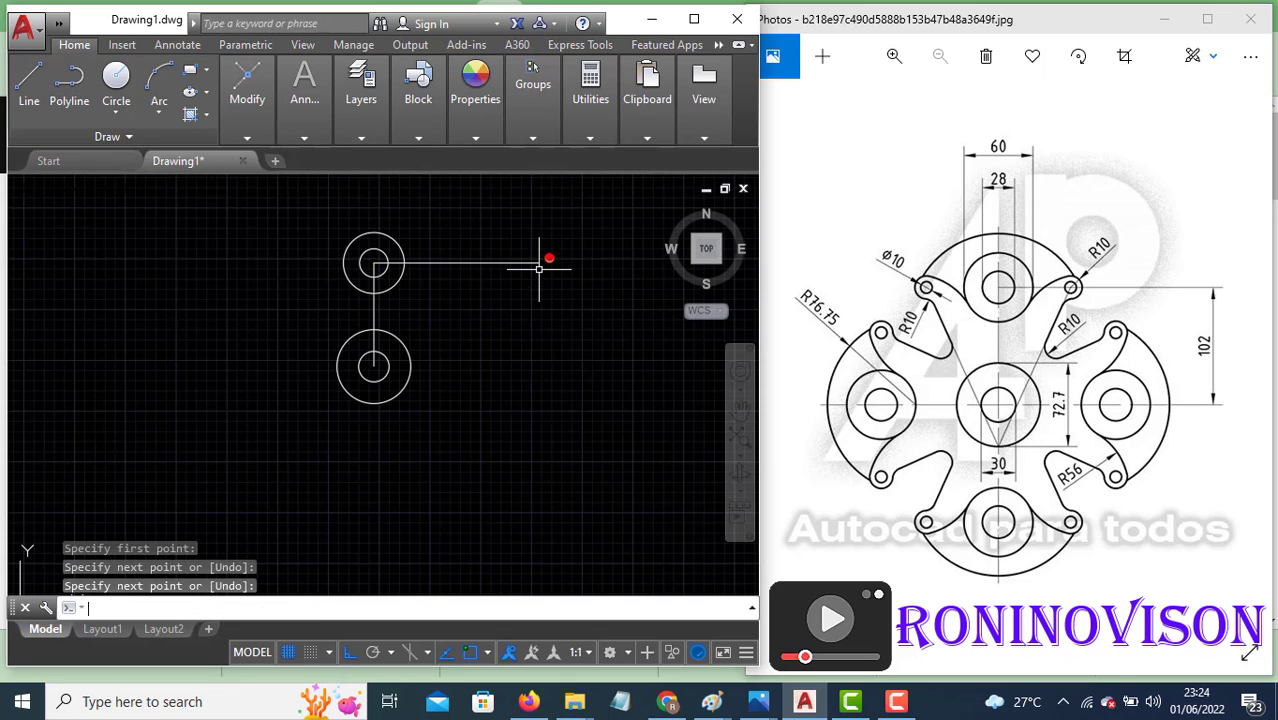
# Draw a line from the bottom quadrant of the 72.7 mm circle tangent to the right side of the 30 mm circle.
pyautogui.press('Return')
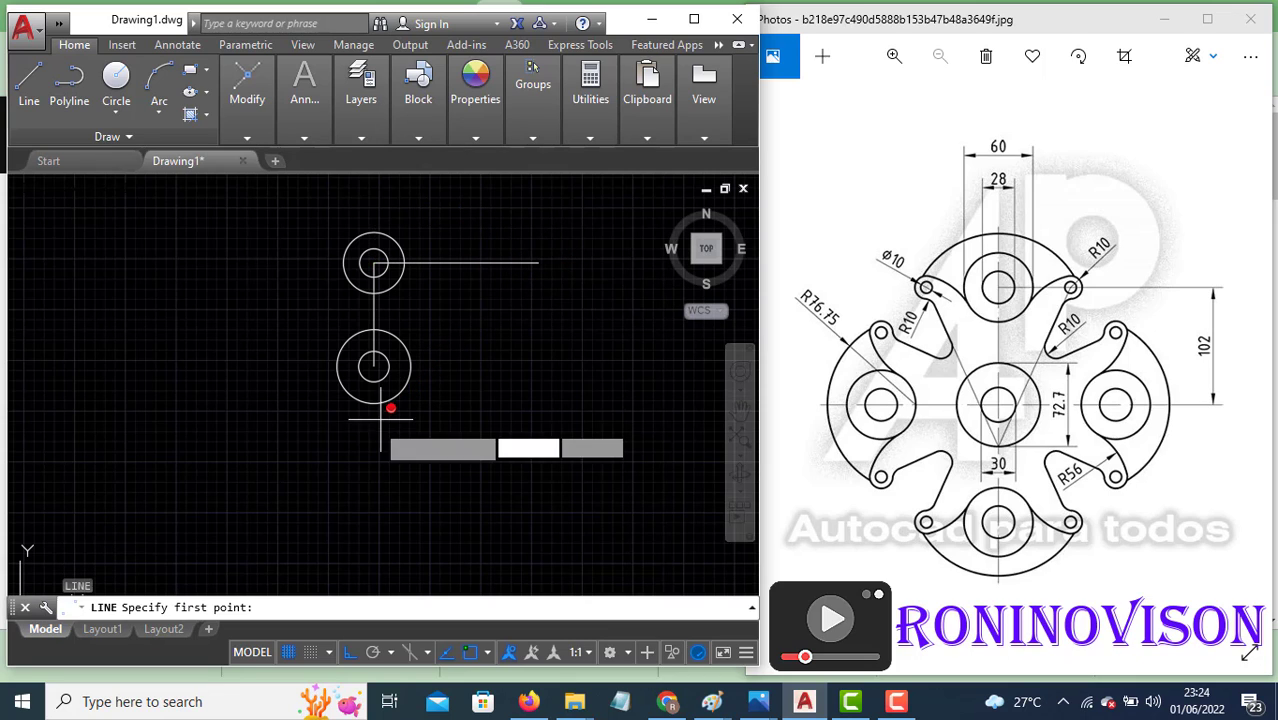
pyautogui.click(373, 403)
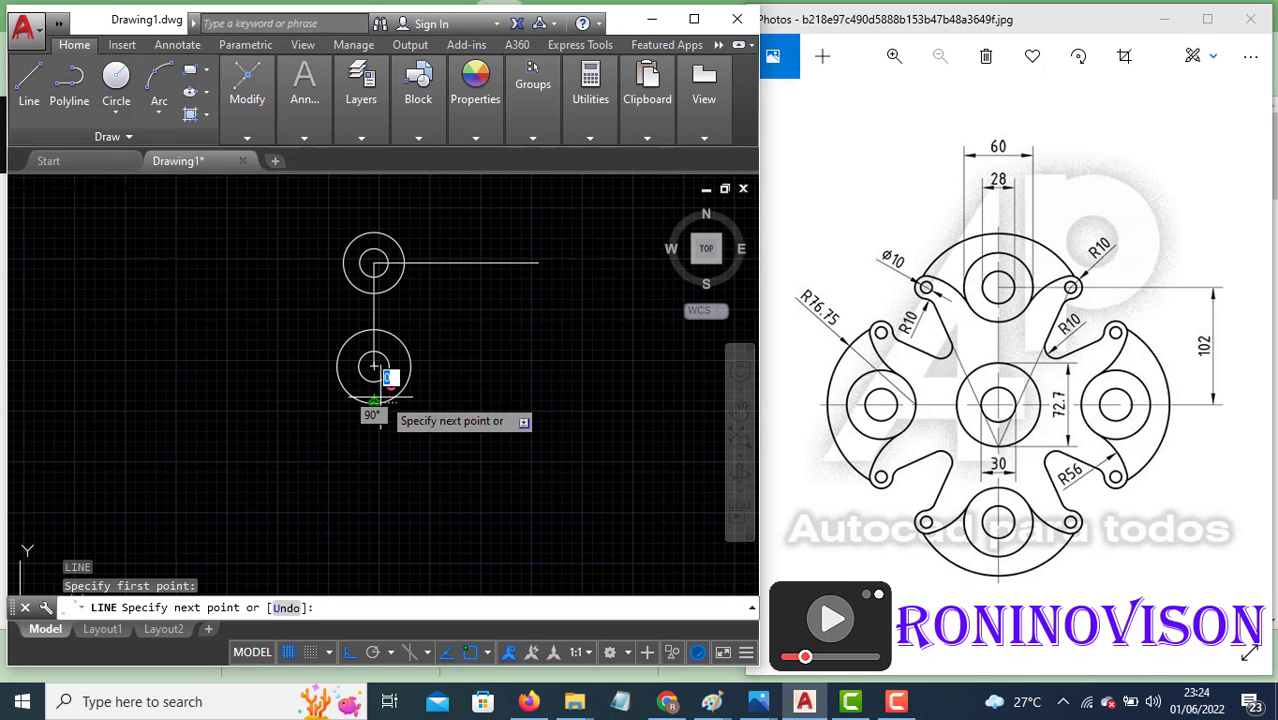
pyautogui.write('tan')
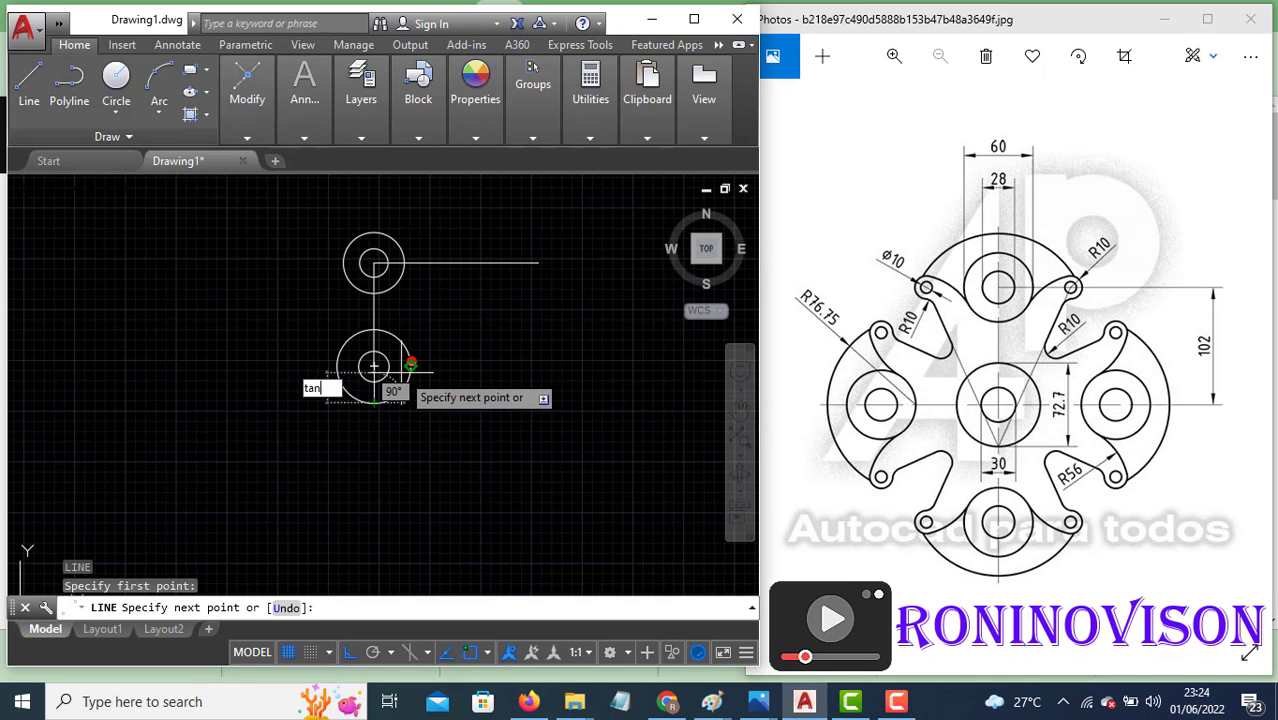
pyautogui.press('Return')
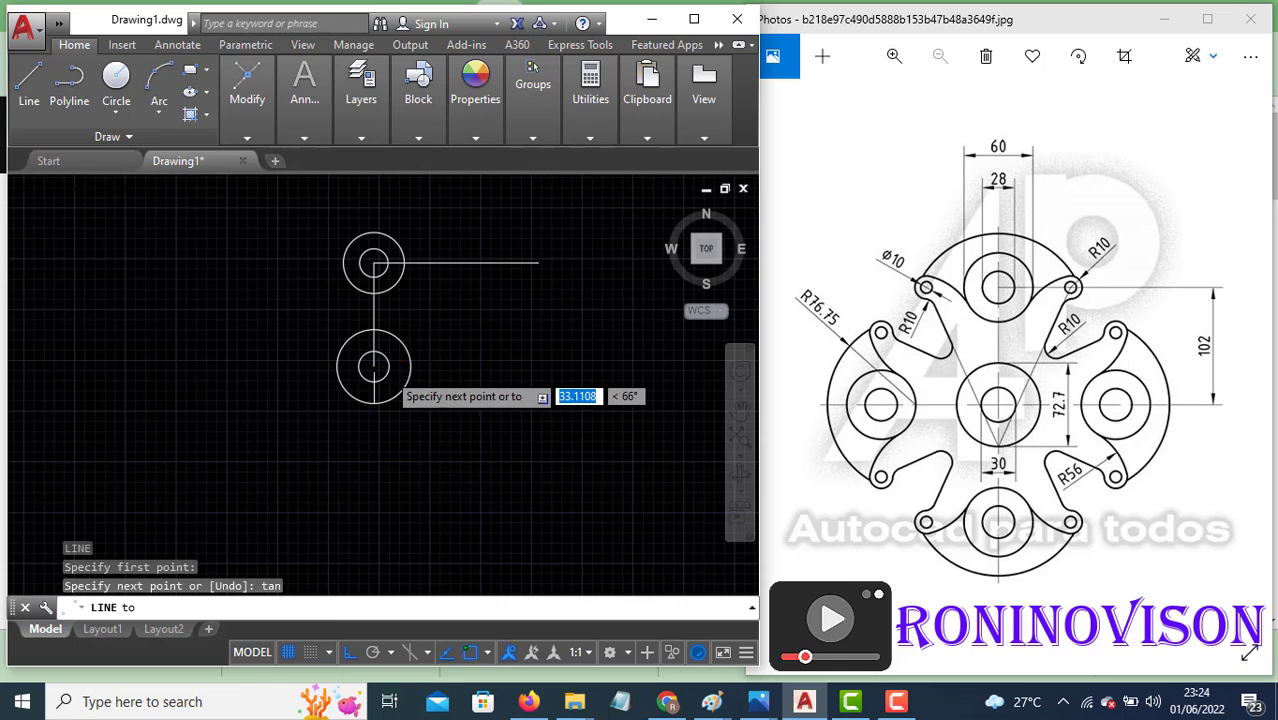
pyautogui.scroll(2, 395, 370)
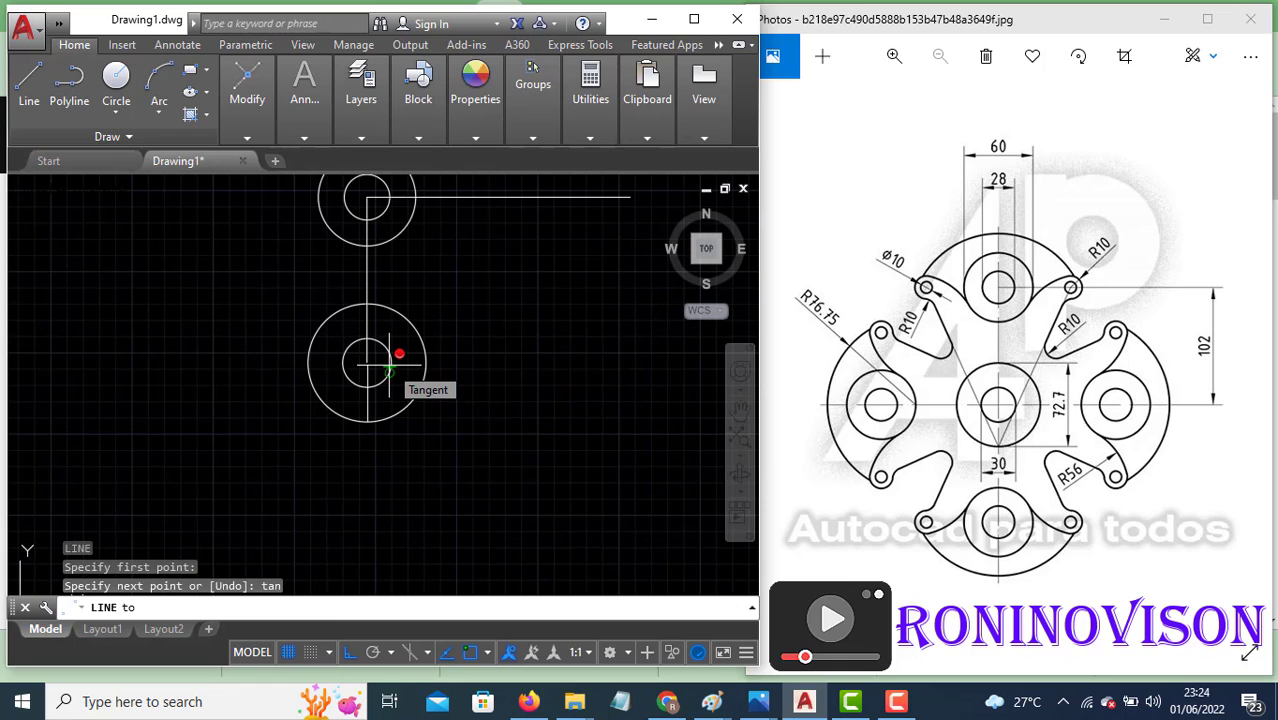
pyautogui.click(390, 368)
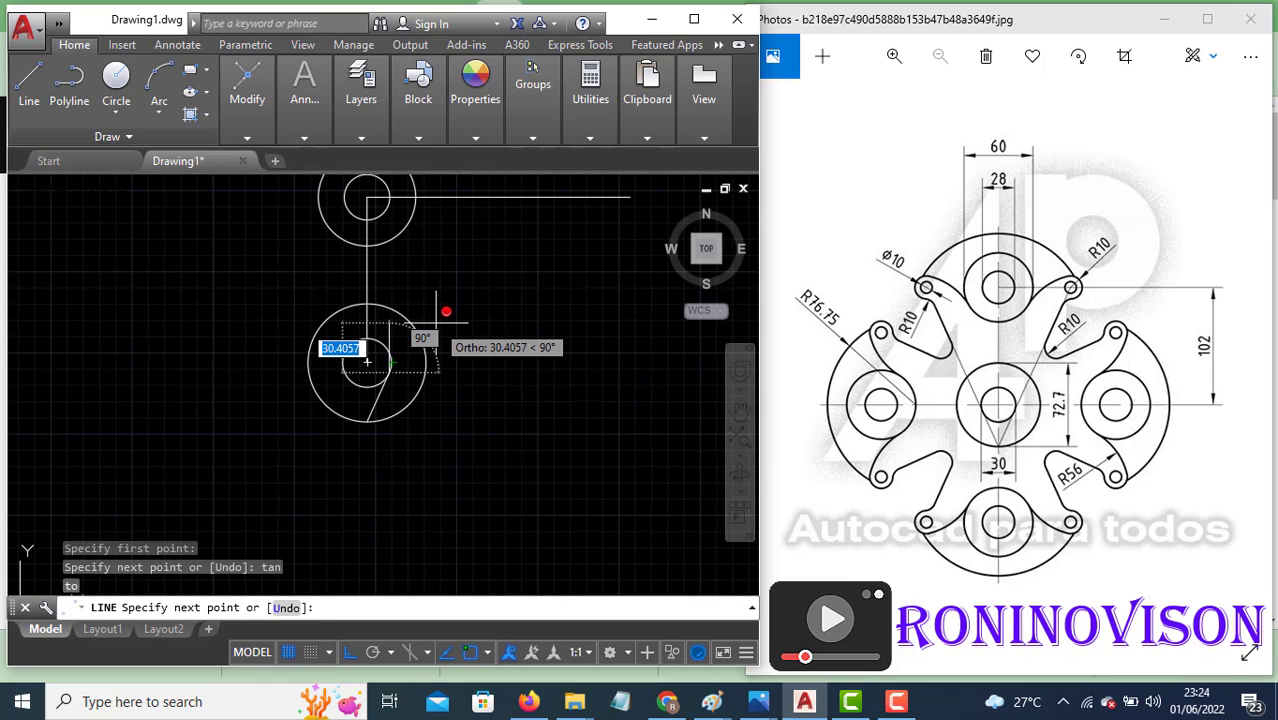
pyautogui.press('Escape')
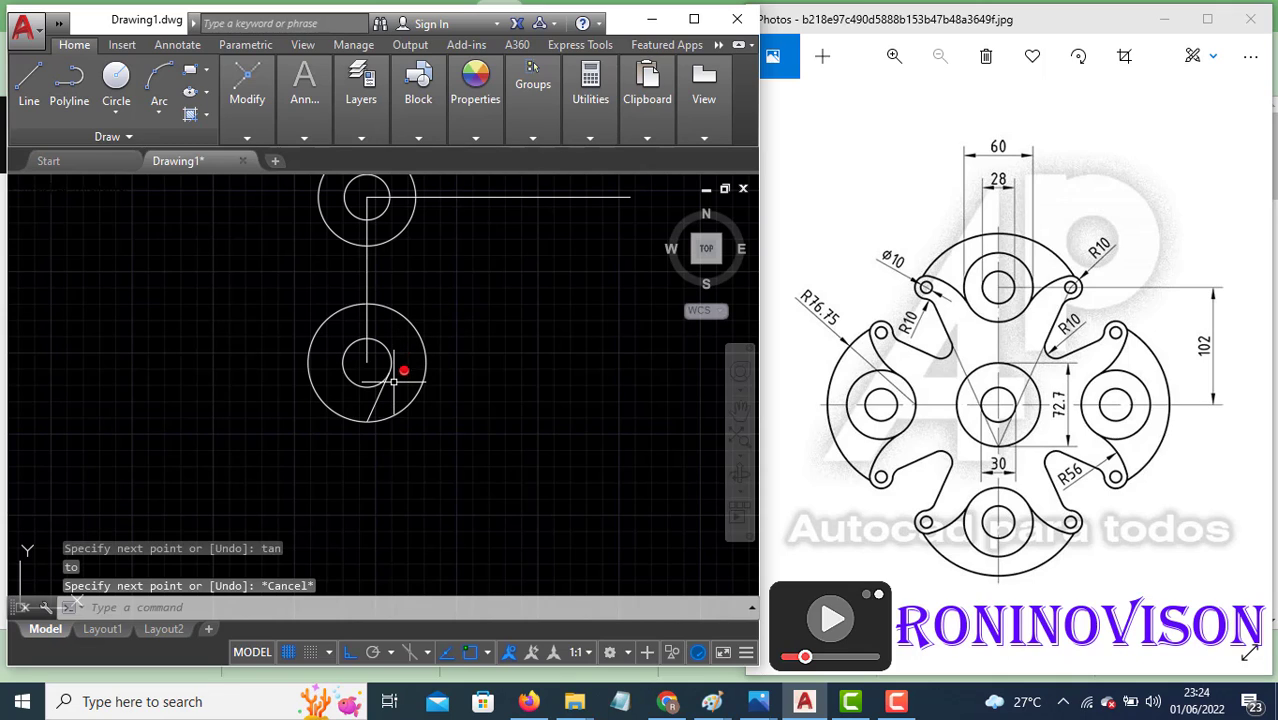
# Extend the tangent line upward to the horizontal construction line.
pyautogui.write('e')
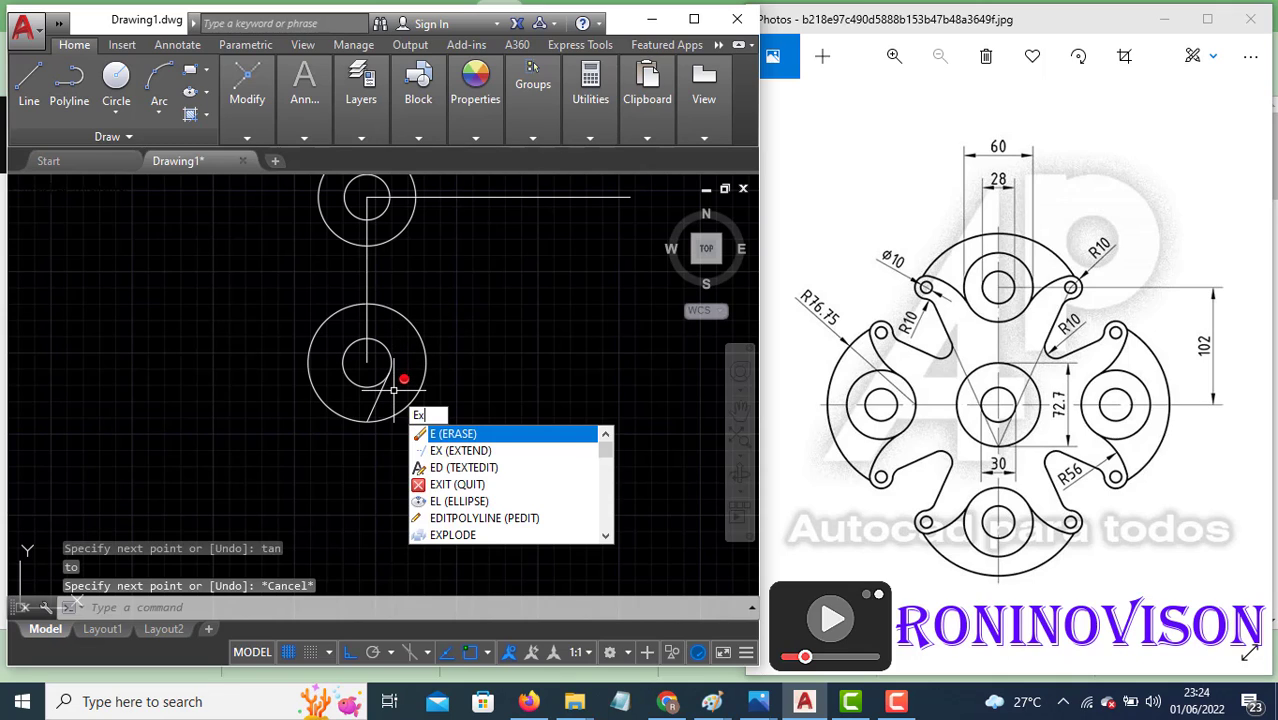
pyautogui.write('x')
pyautogui.press('Return')
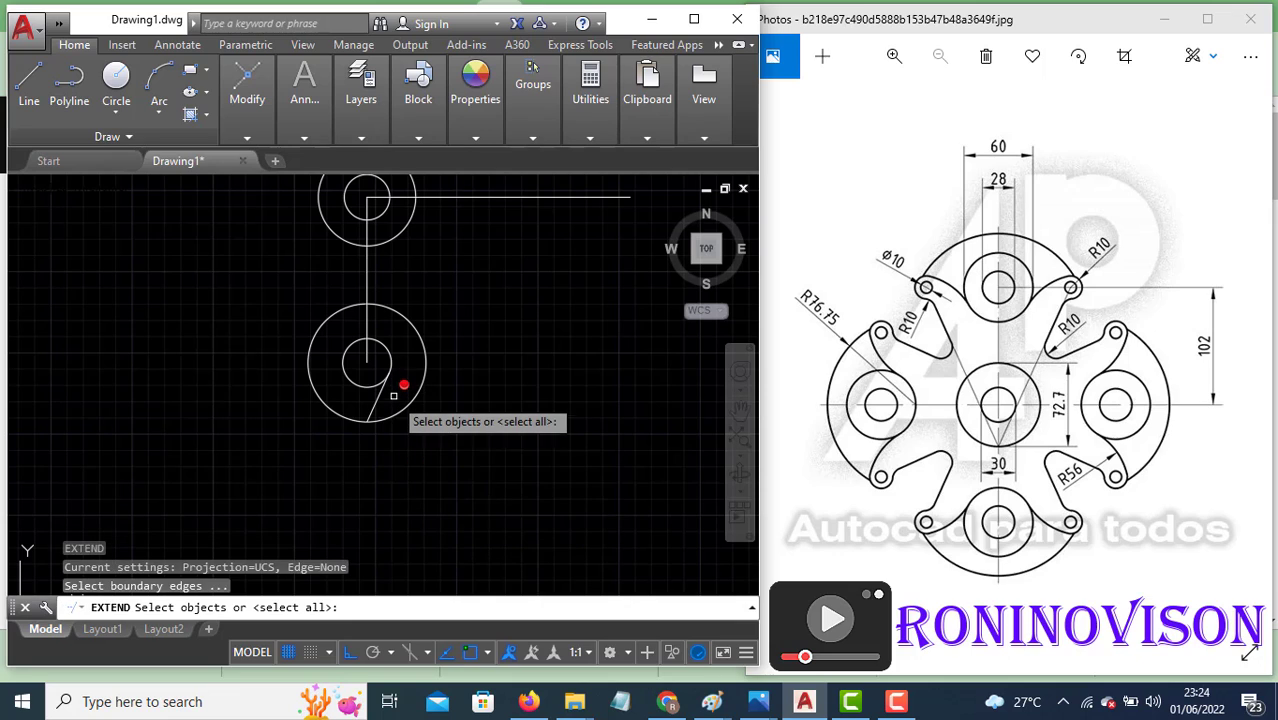
pyautogui.press('Return')
pyautogui.click(387, 385)
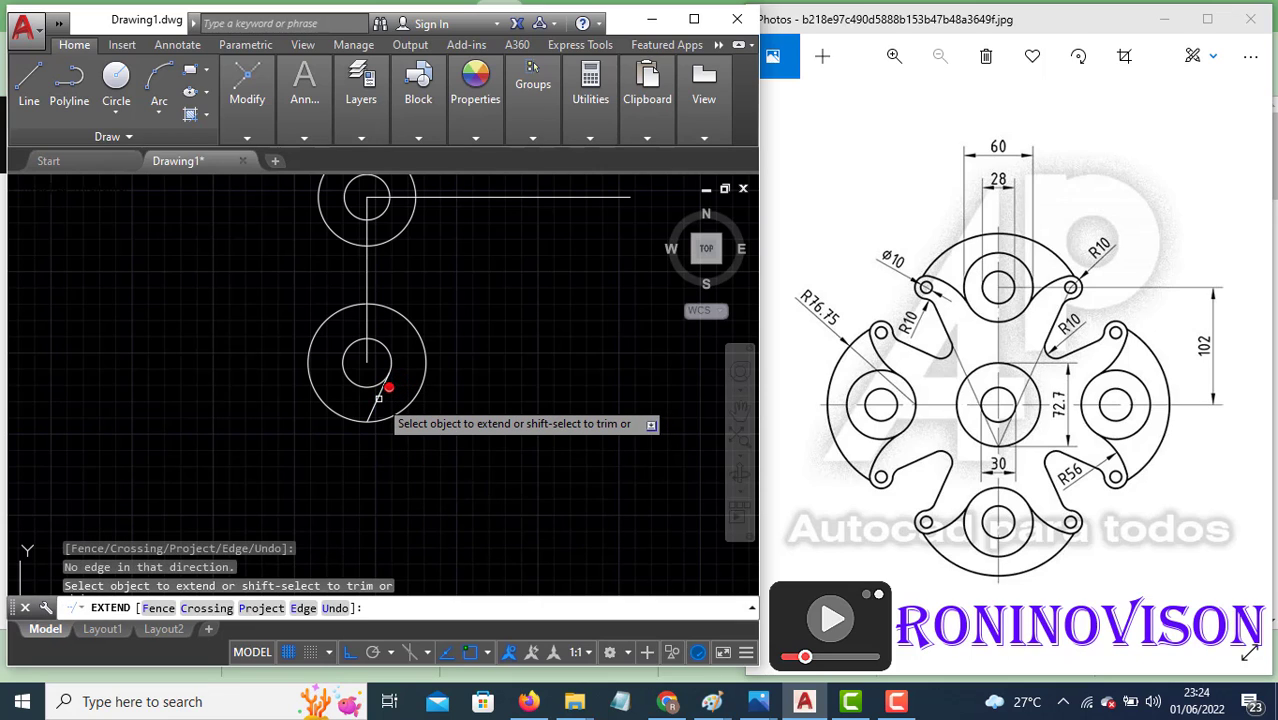
pyautogui.click(401, 361)
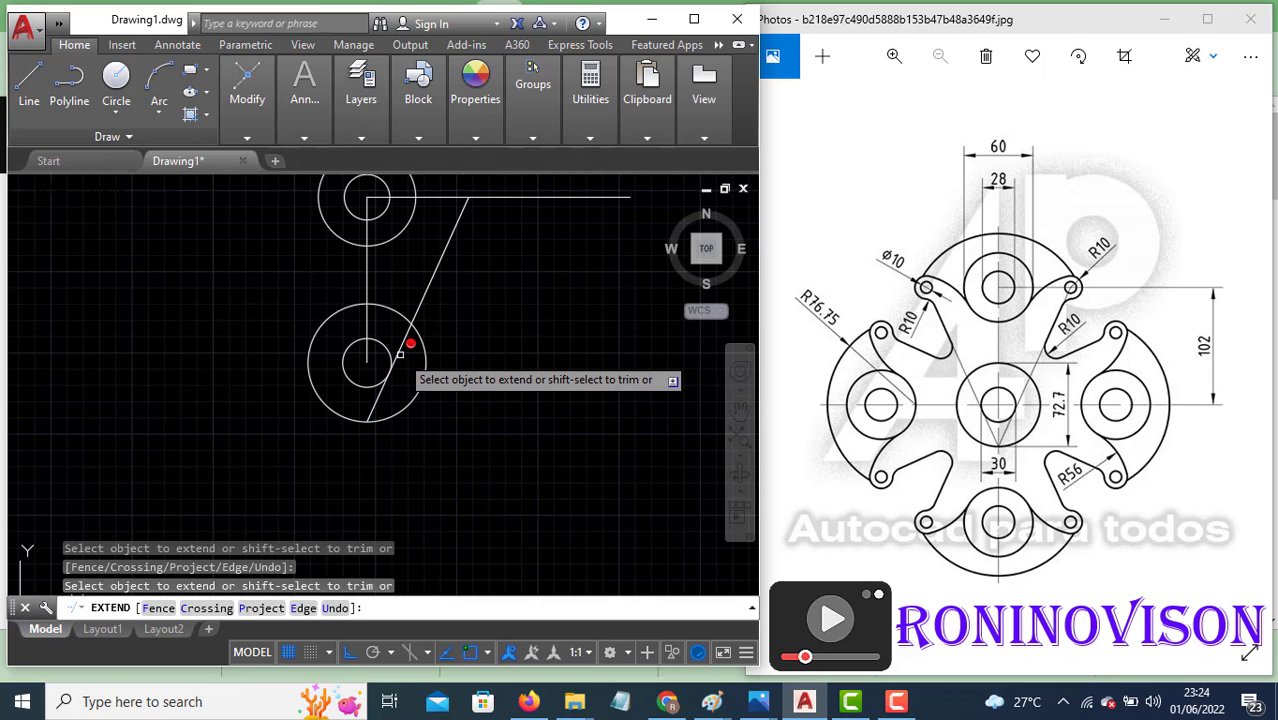
pyautogui.press('Escape')
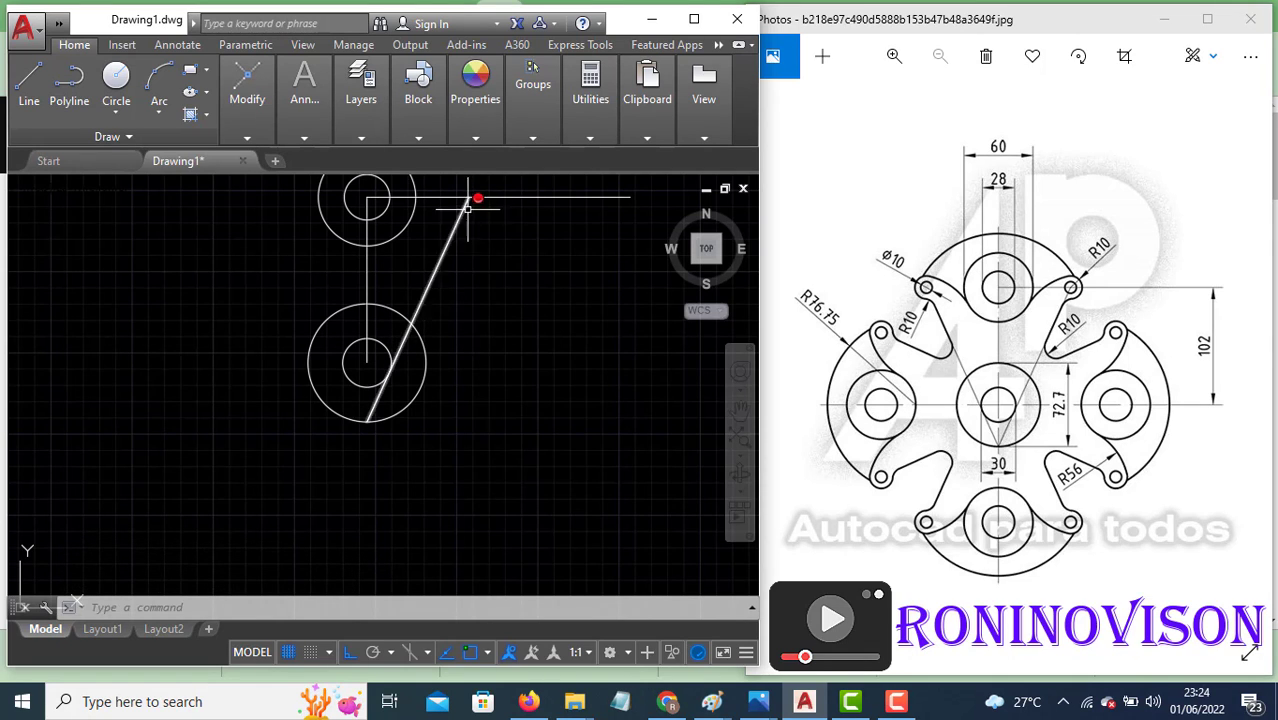
# Mirror the slanted tangent line about the vertical centre line through both circle centres, keeping the original line.
pyautogui.moveTo(505, 366); pyautogui.dragTo(527, 434, button='middle')
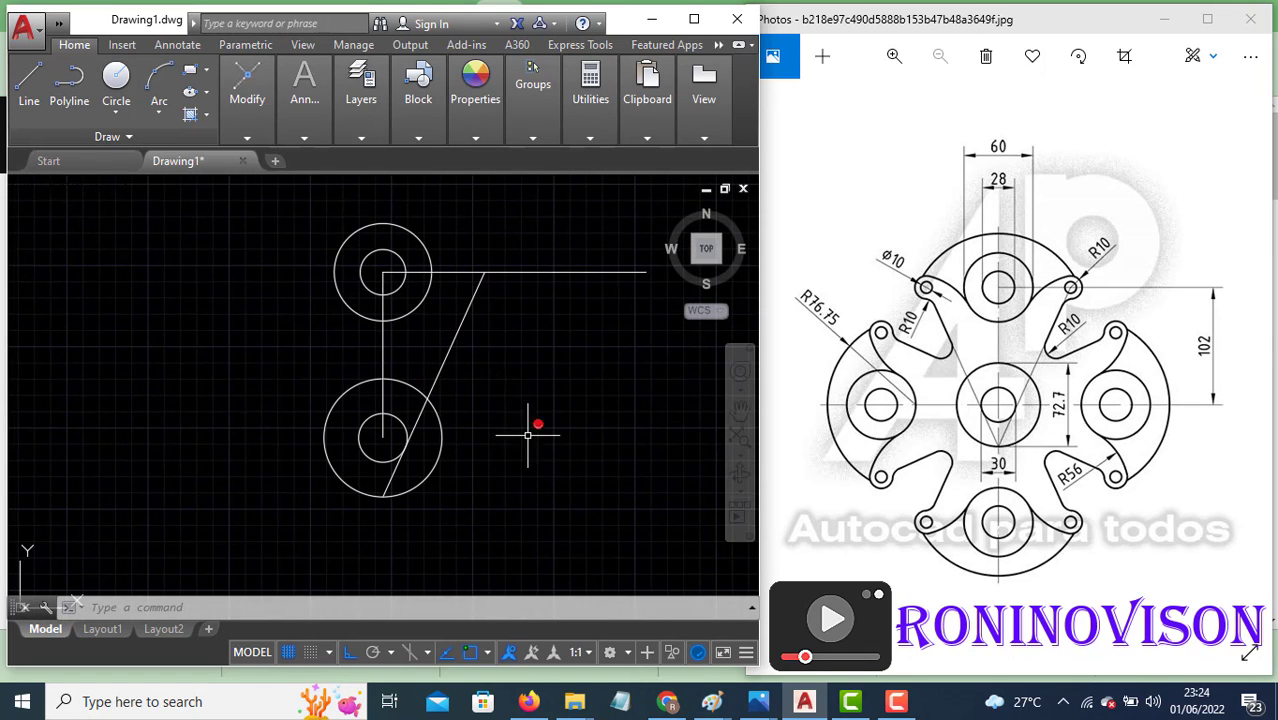
pyautogui.click(476, 367)
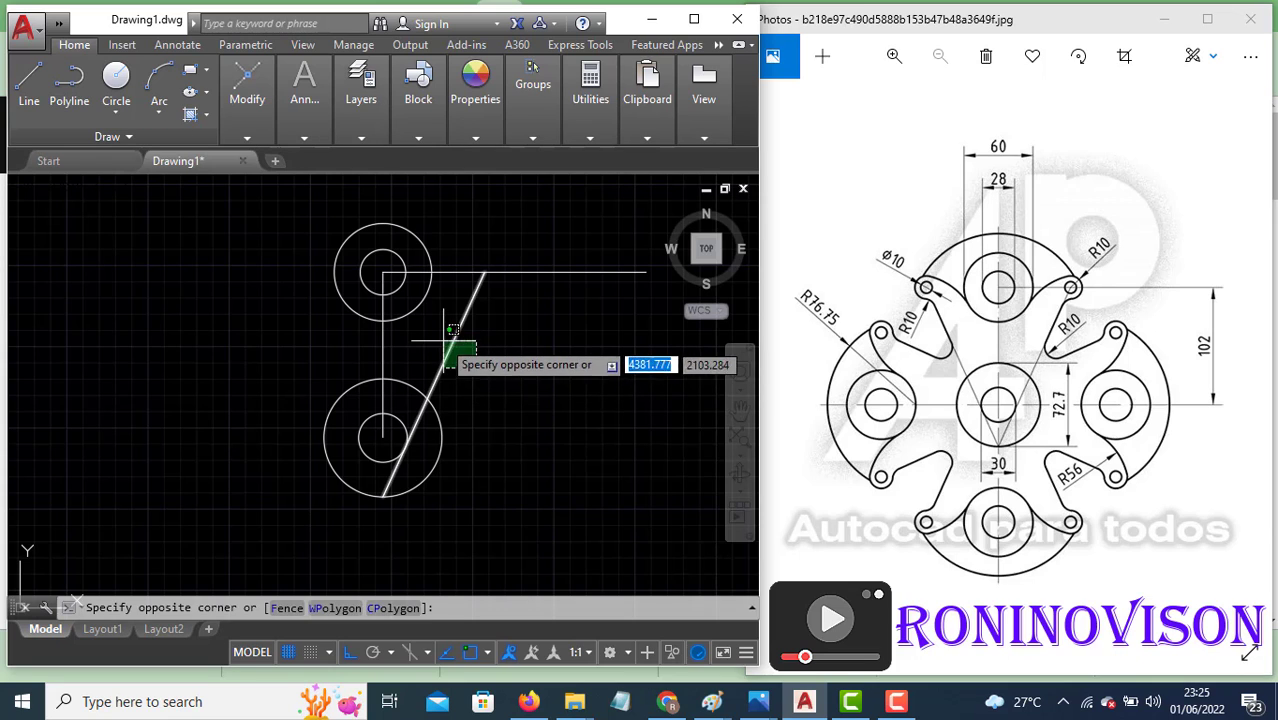
pyautogui.click(442, 337)
pyautogui.write('mi')
pyautogui.press('Return')
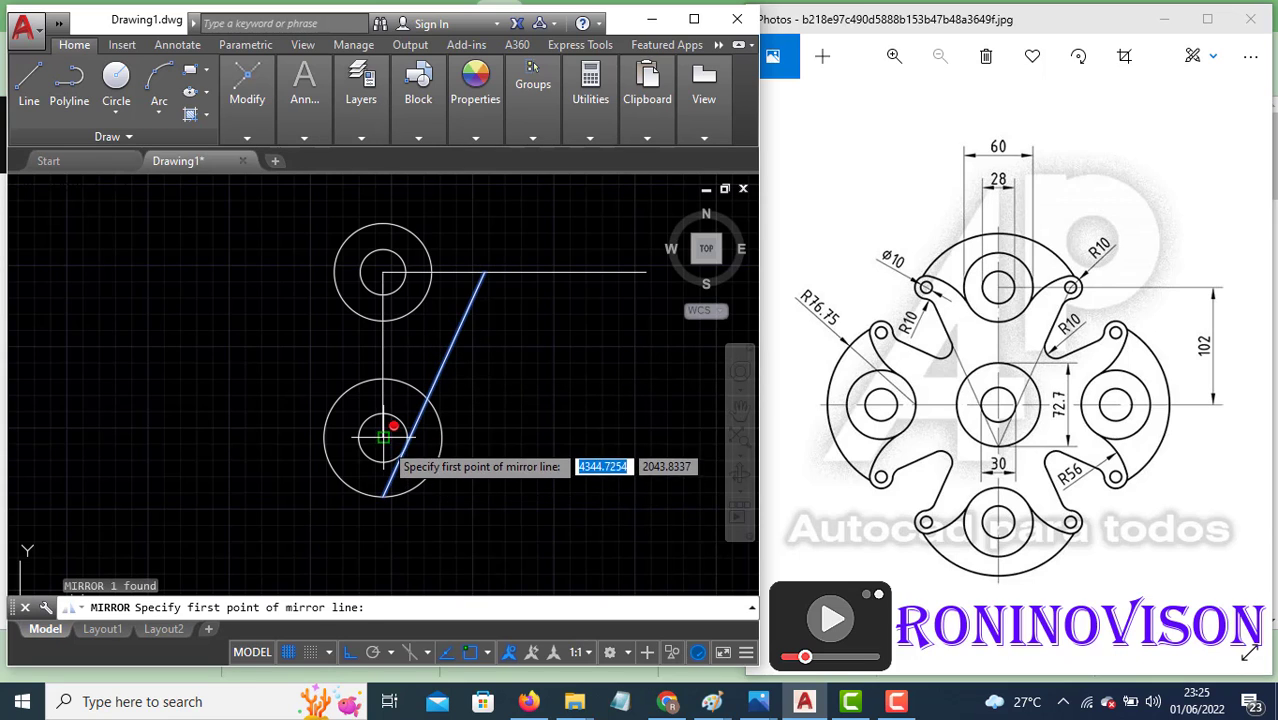
pyautogui.click(383, 437)
pyautogui.click(383, 270)
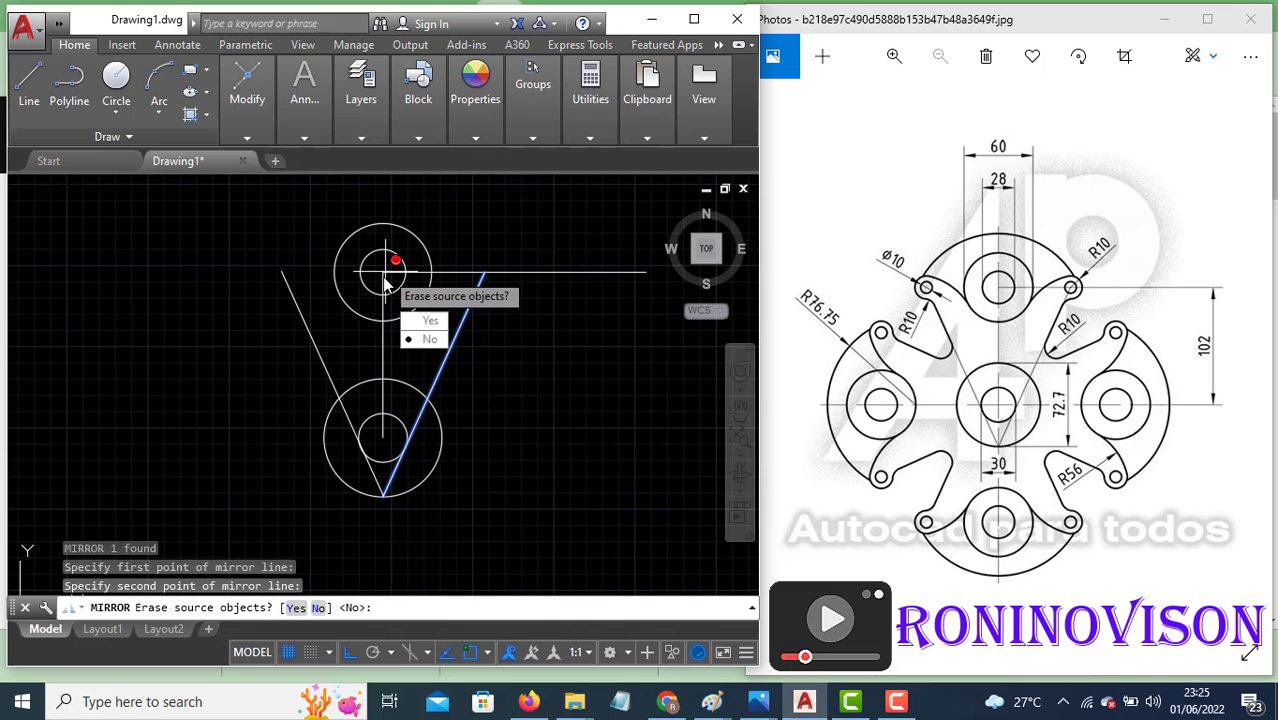
pyautogui.write('n')
pyautogui.press('Return')
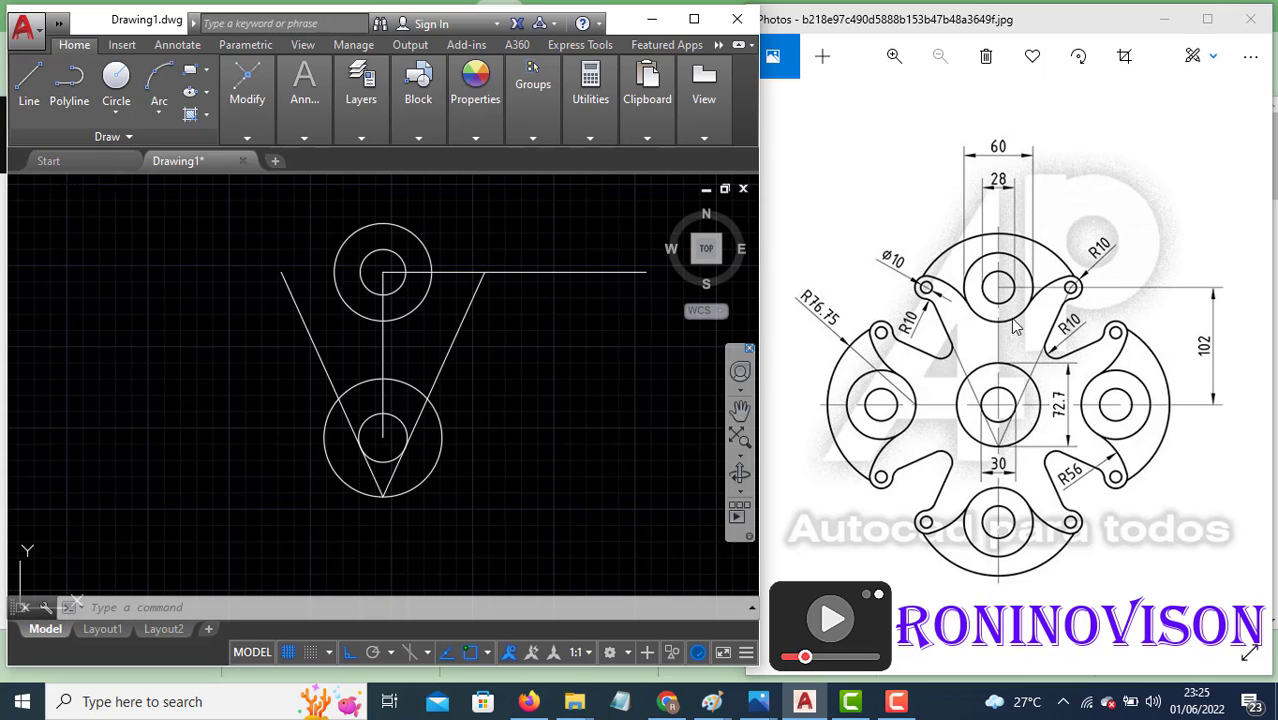
# Draw a 10 mm diameter circle centred where the right slanted line meets the horizontal construction line.
pyautogui.write('c')
pyautogui.press('Return')
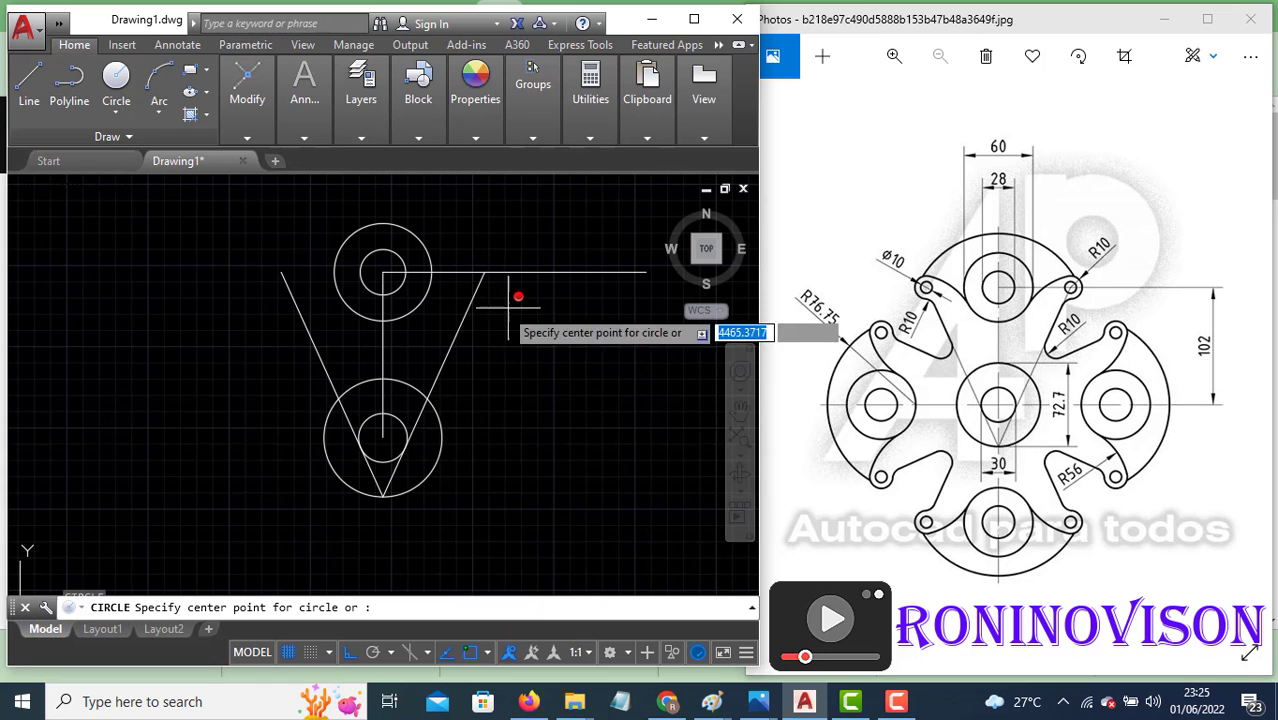
pyautogui.click(486, 272)
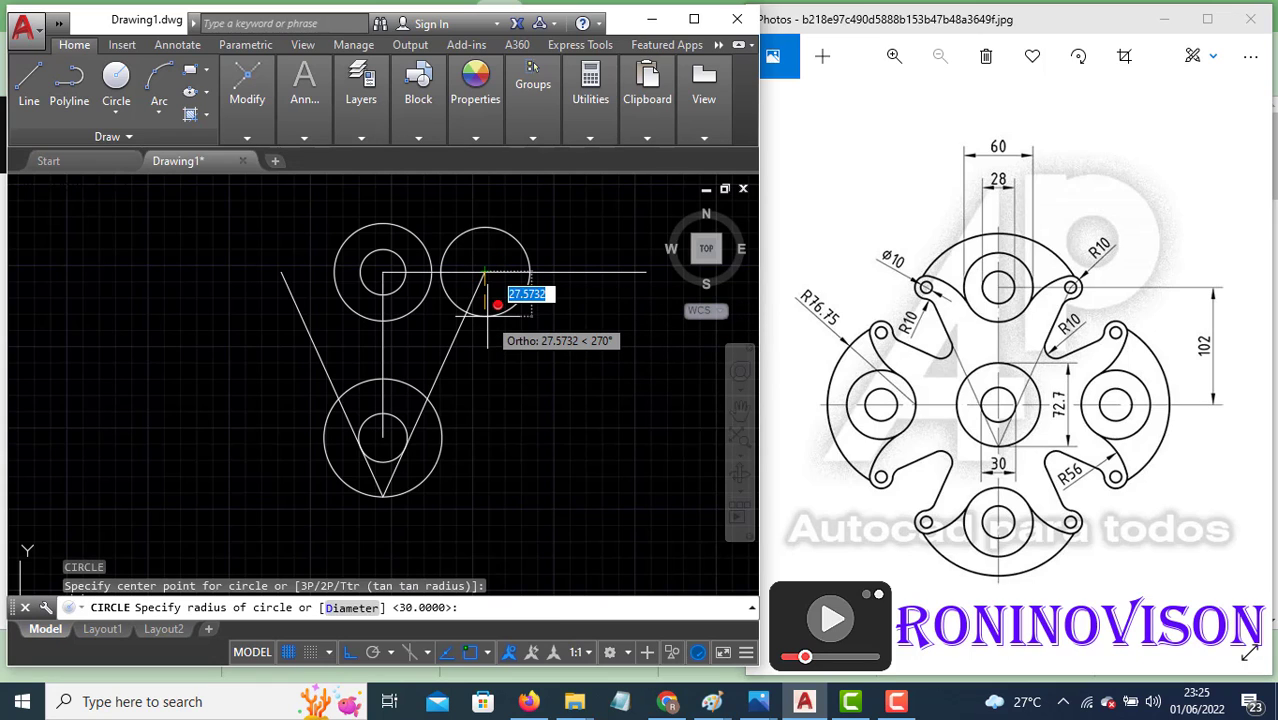
pyautogui.write('d')
pyautogui.press('Return')
pyautogui.write('10')
pyautogui.press('Return')
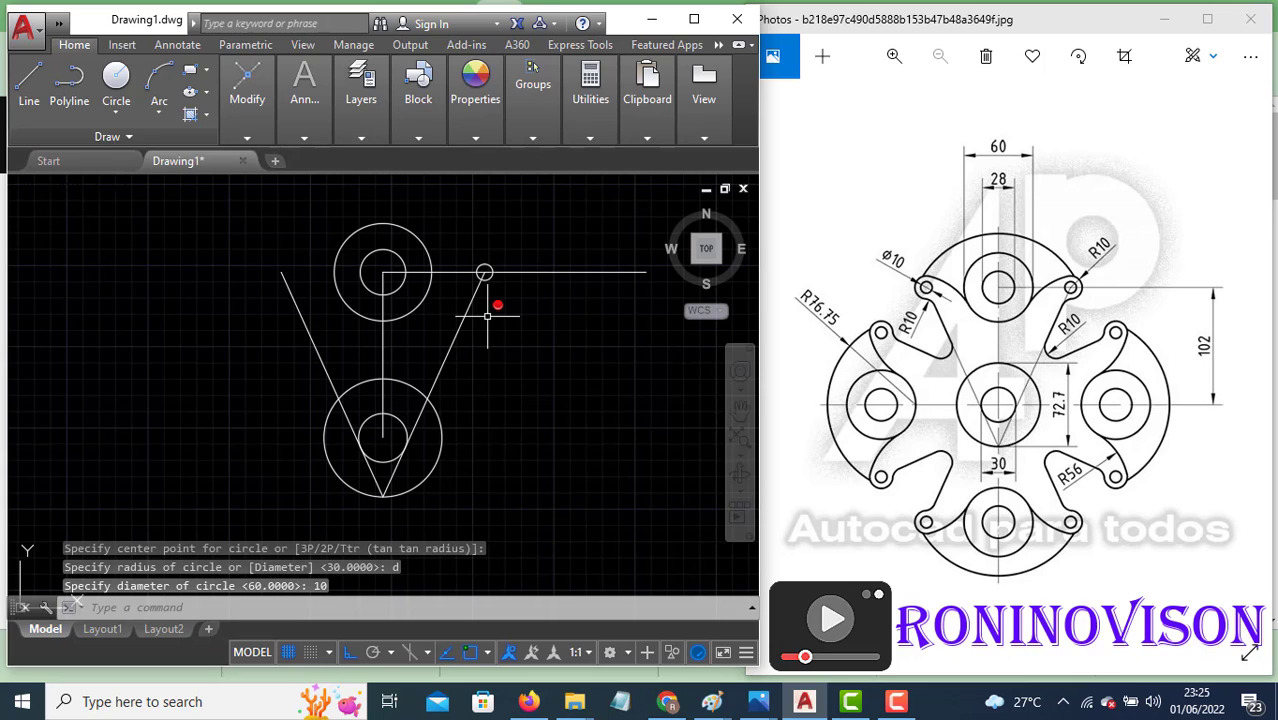
# Draw a 20 mm diameter circle concentric with the 10 mm circle.
pyautogui.press('Return')
pyautogui.click(484, 271)
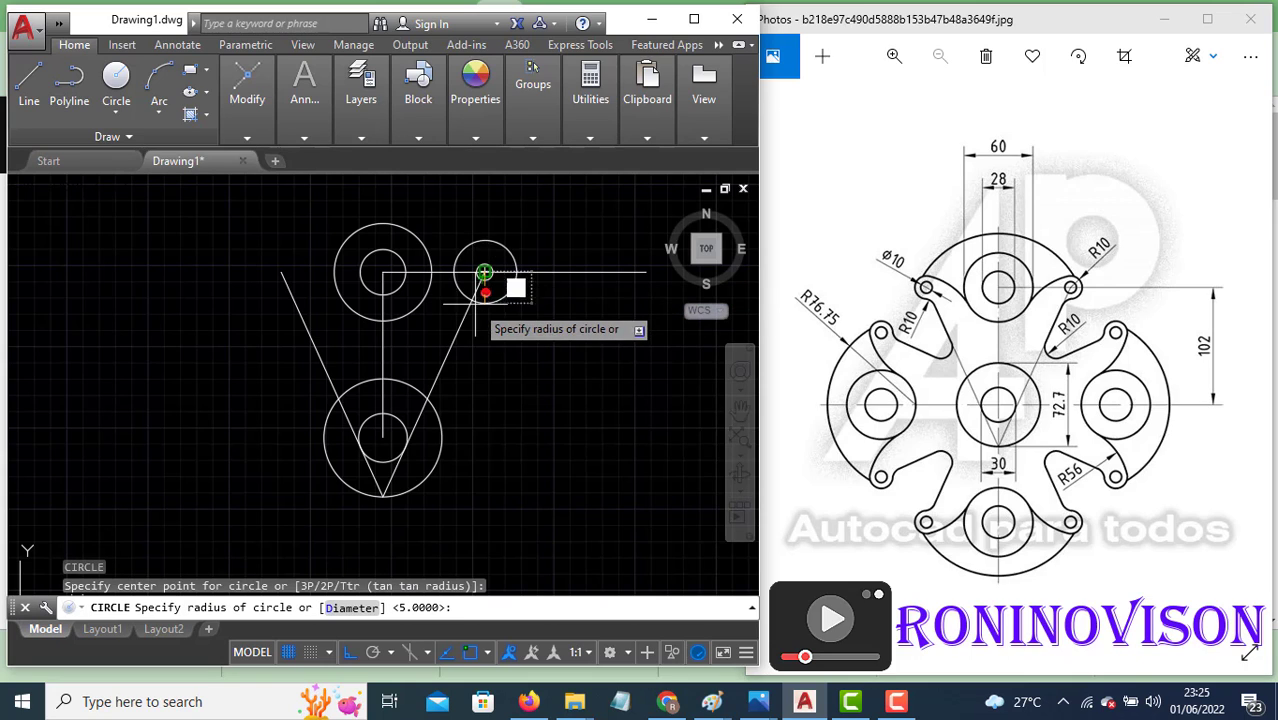
pyautogui.write('d')
pyautogui.press('Return')
pyautogui.write('20')
pyautogui.press('Return')
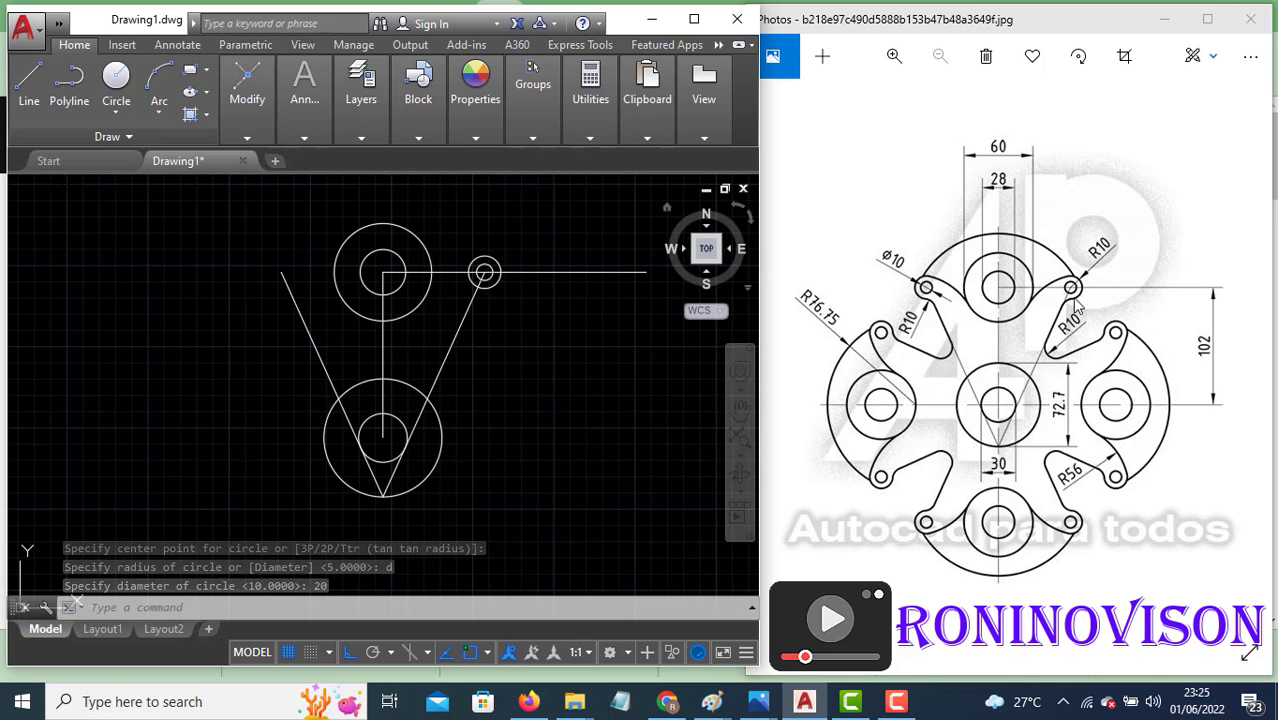
# Draw a tangent-tangent-radius circle of radius 10 mm touching the right slanted line and the underside of the 20 mm circle.
pyautogui.scroll(4, 486, 271)
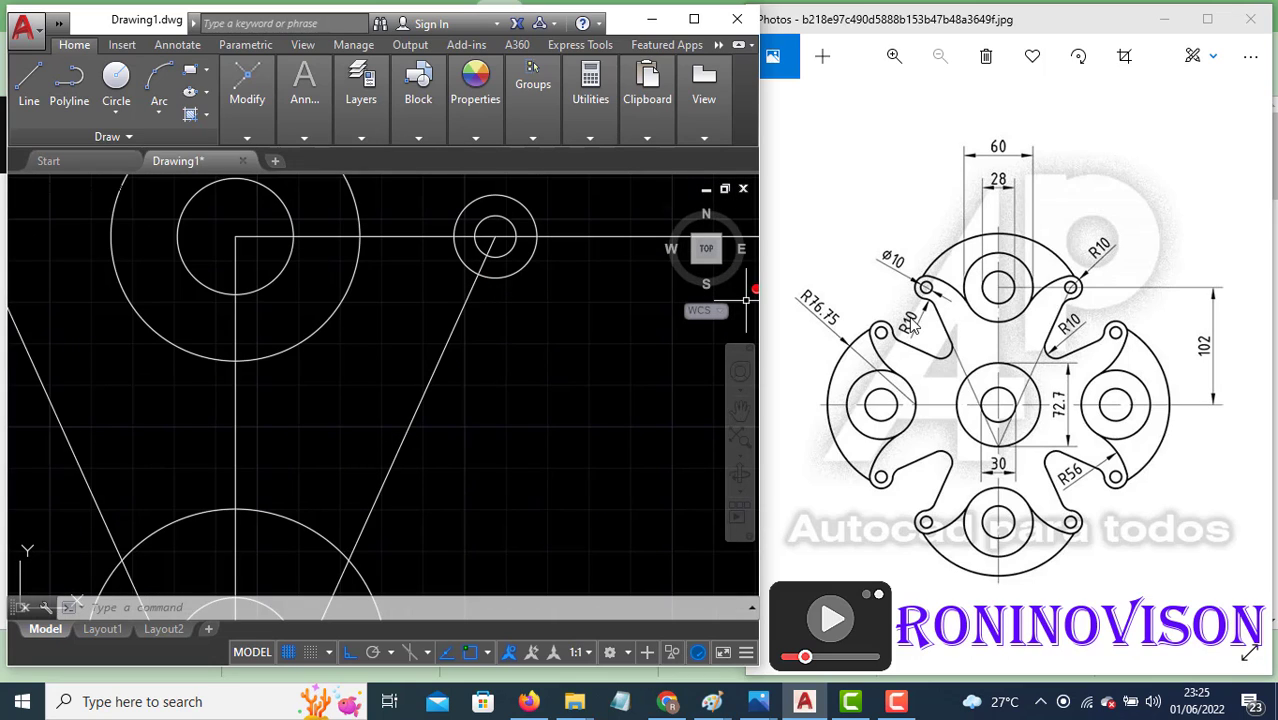
pyautogui.write('c')
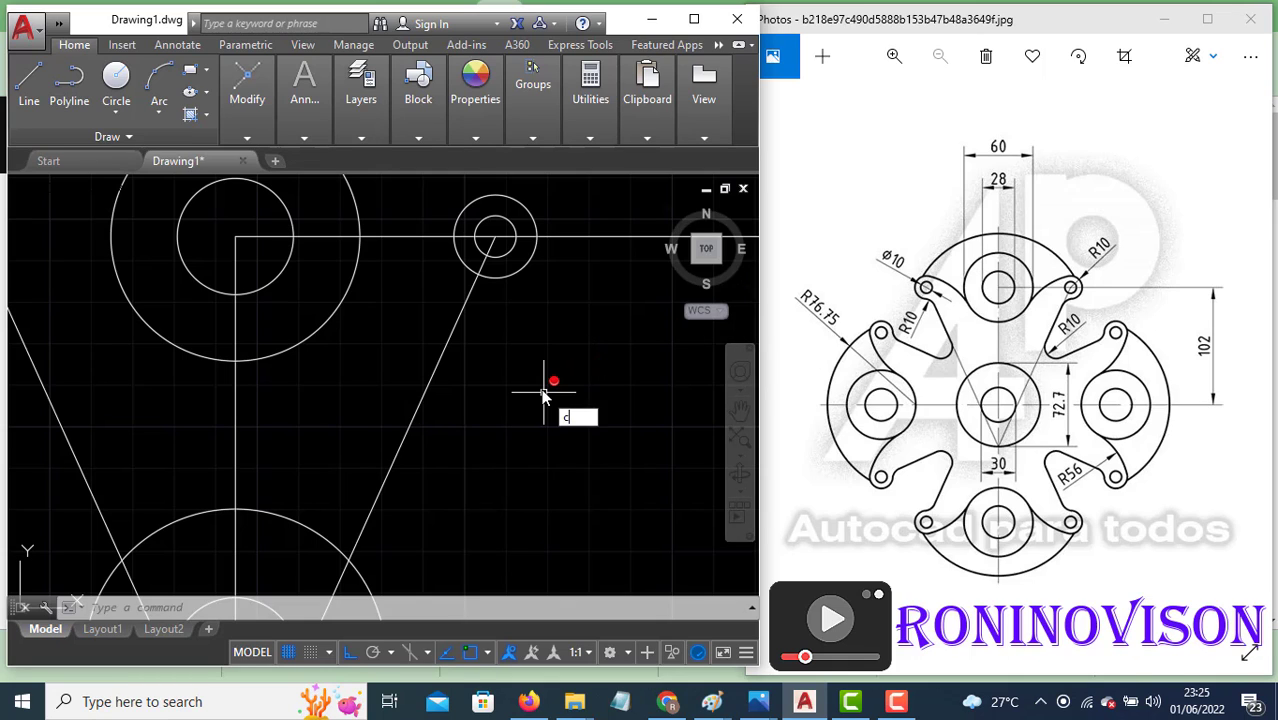
pyautogui.press('Return')
pyautogui.write('ttr')
pyautogui.press('Return')
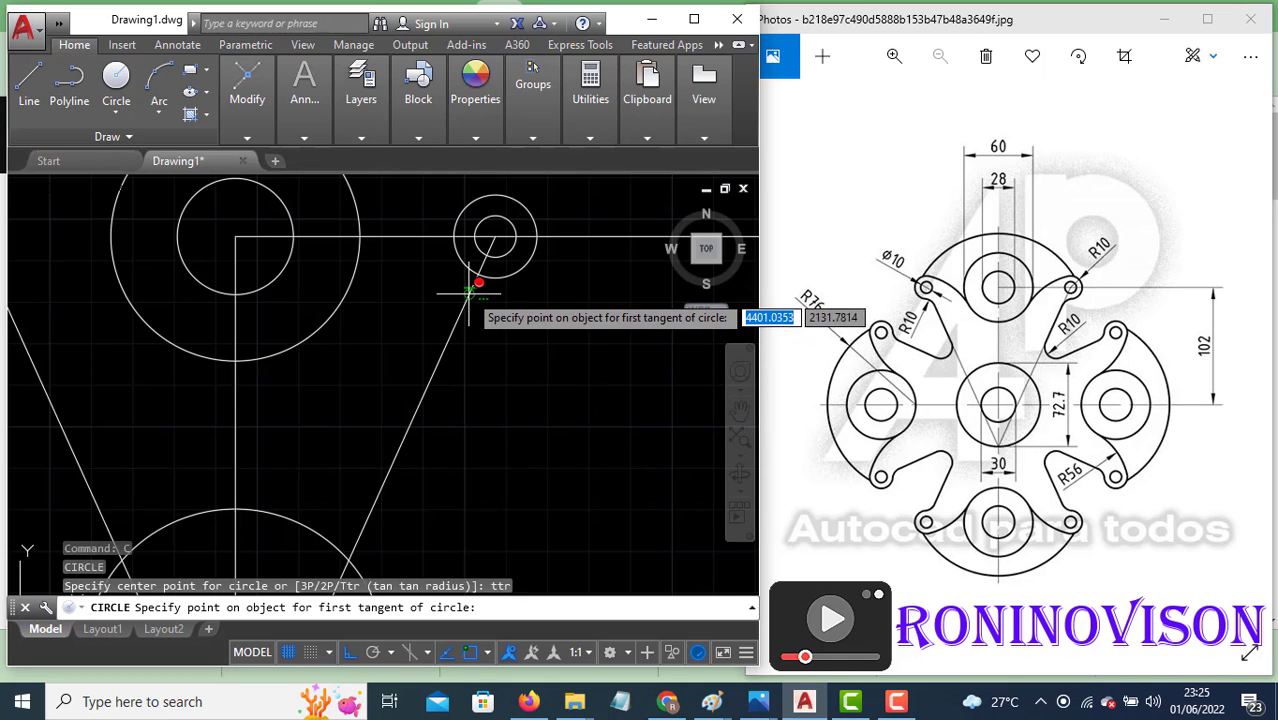
pyautogui.click(467, 289)
pyautogui.click(495, 277)
pyautogui.write('10')
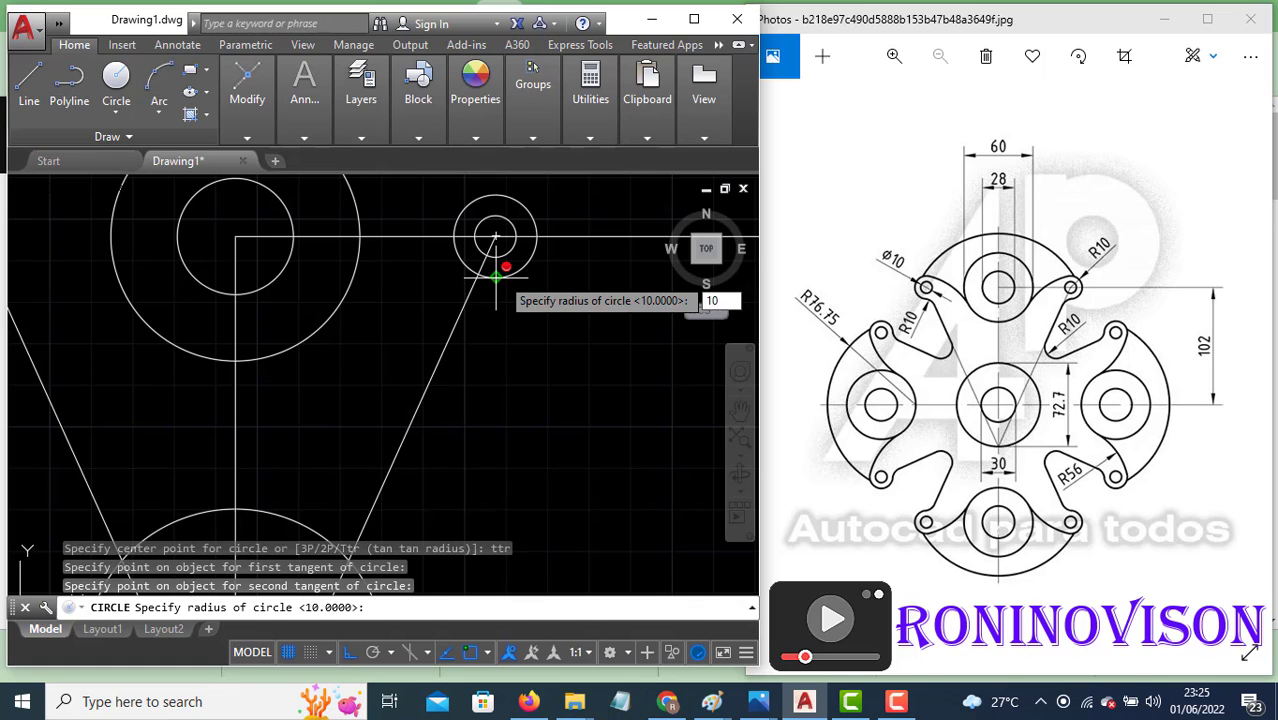
pyautogui.press('Return')
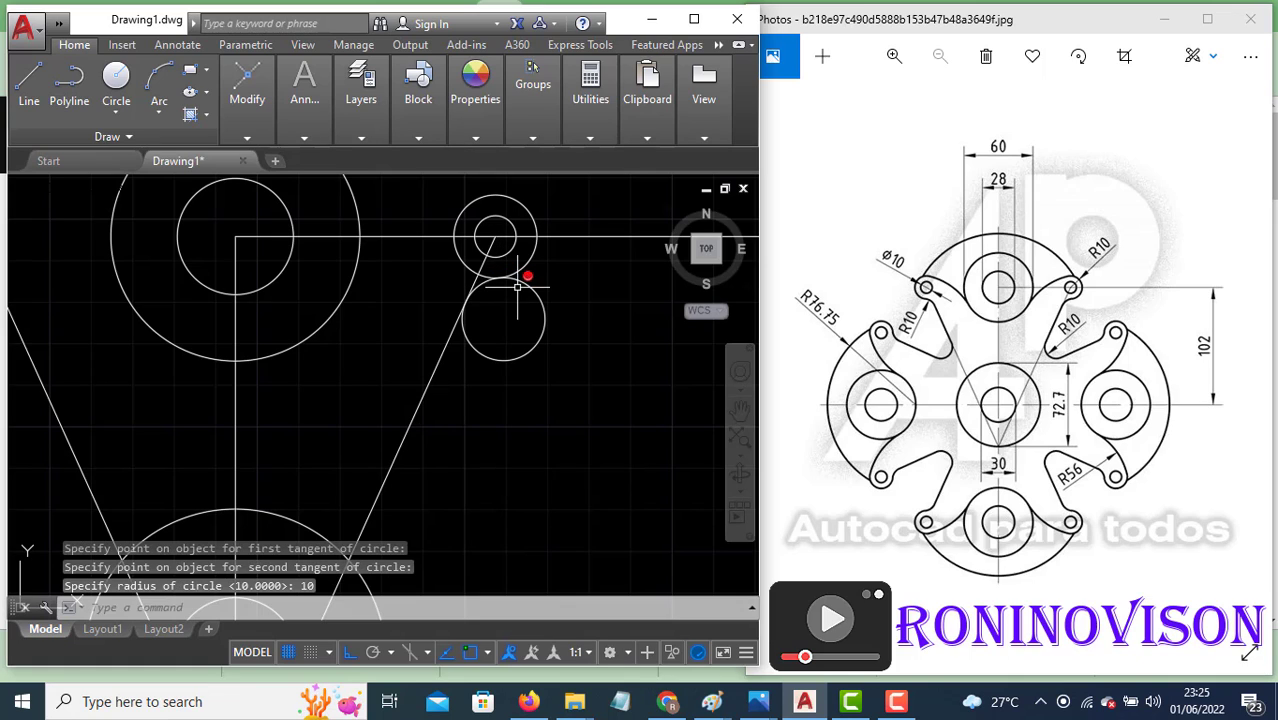
# Trim the lower tangent circle to its blending arc, and remove the slanted line's upper end and the 20 mm circle's lower-left portion.
pyautogui.write('tr')
pyautogui.press('Return')
pyautogui.press('Return')
pyautogui.click(541, 303)
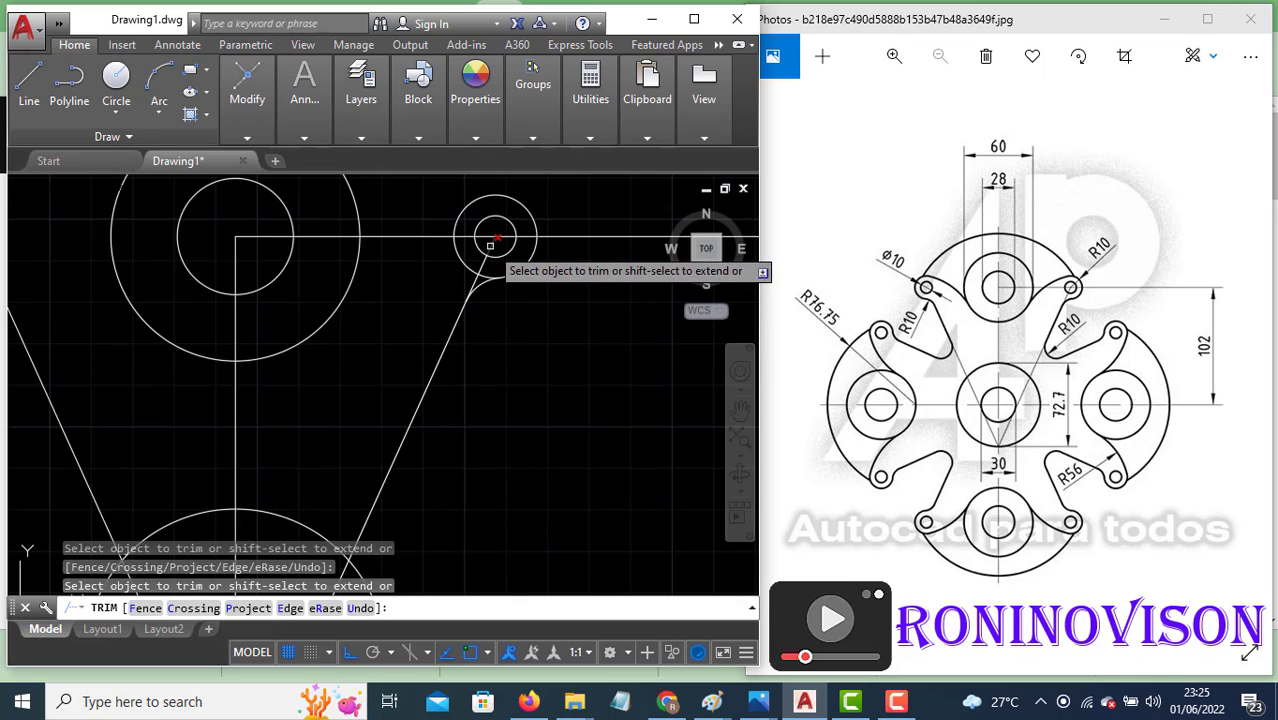
pyautogui.click(474, 280)
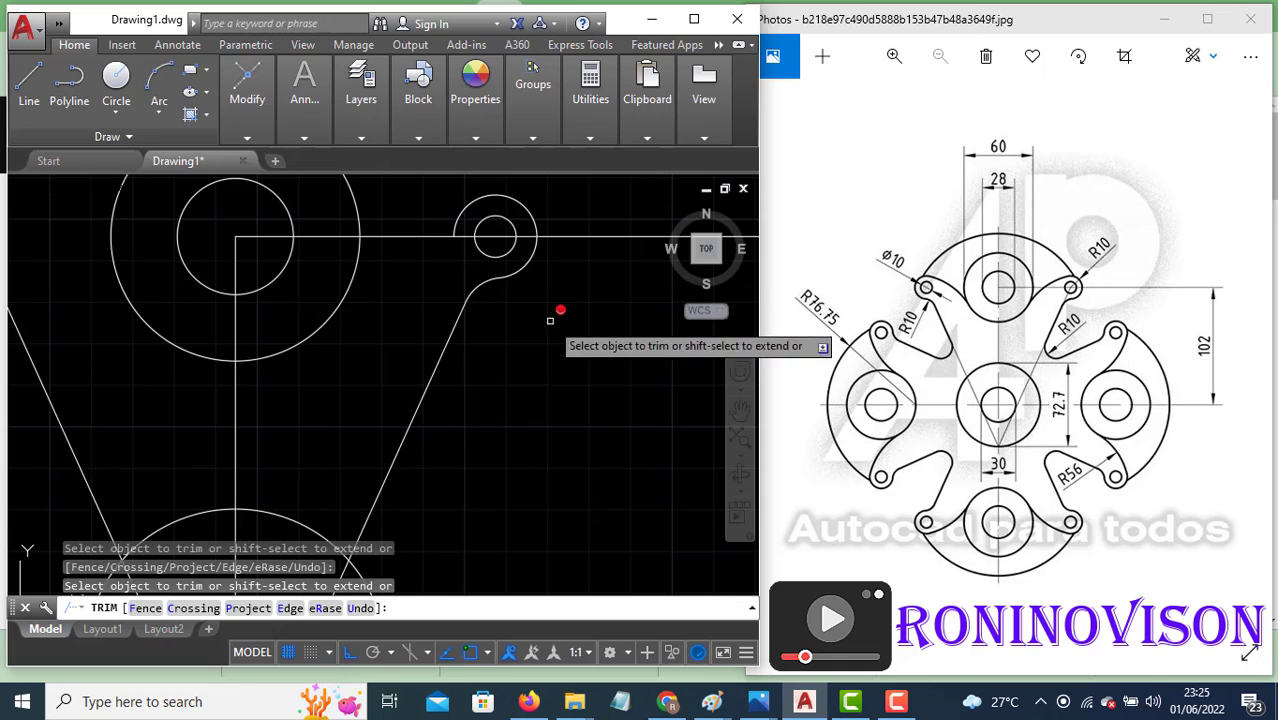
pyautogui.press('Escape')
# Draw a tangent-tangent-radius circle of radius 56 mm touching the top of the 20 mm circle and the right side of the 60 mm circle.
pyautogui.scroll(-2, 585, 370)
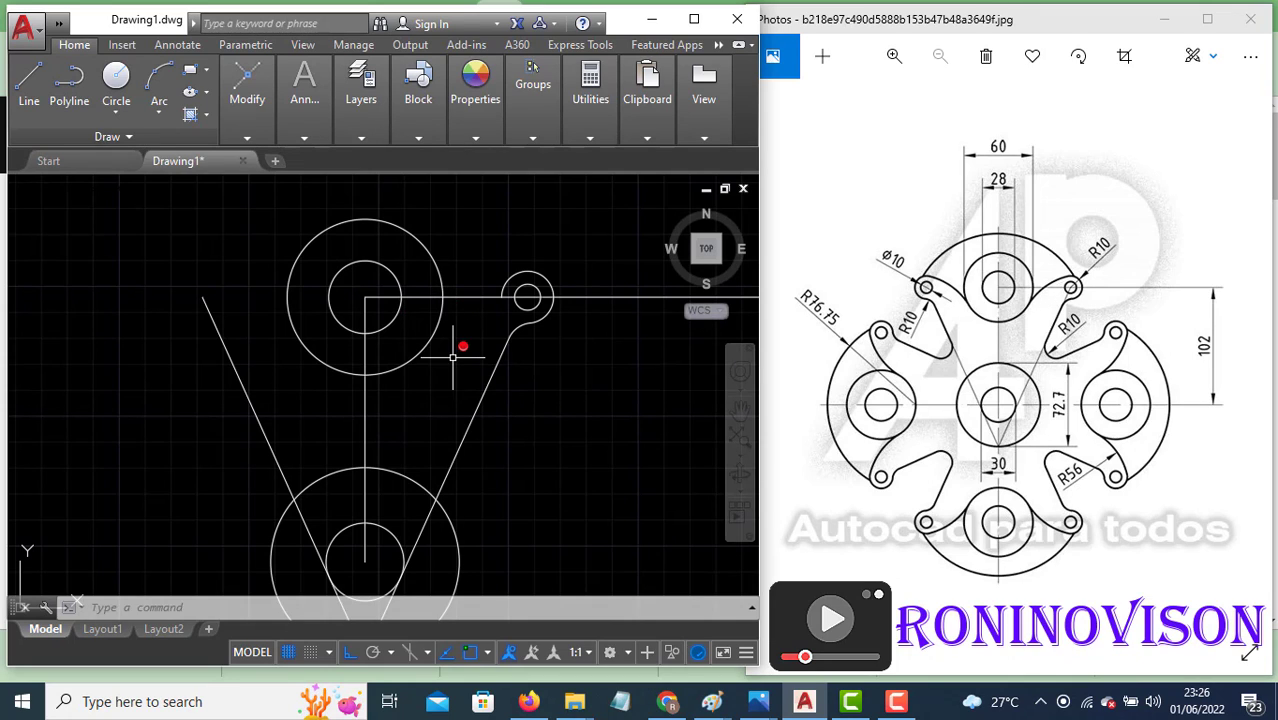
pyautogui.write('c')
pyautogui.press('Return')
pyautogui.write('ttr')
pyautogui.press('Return')
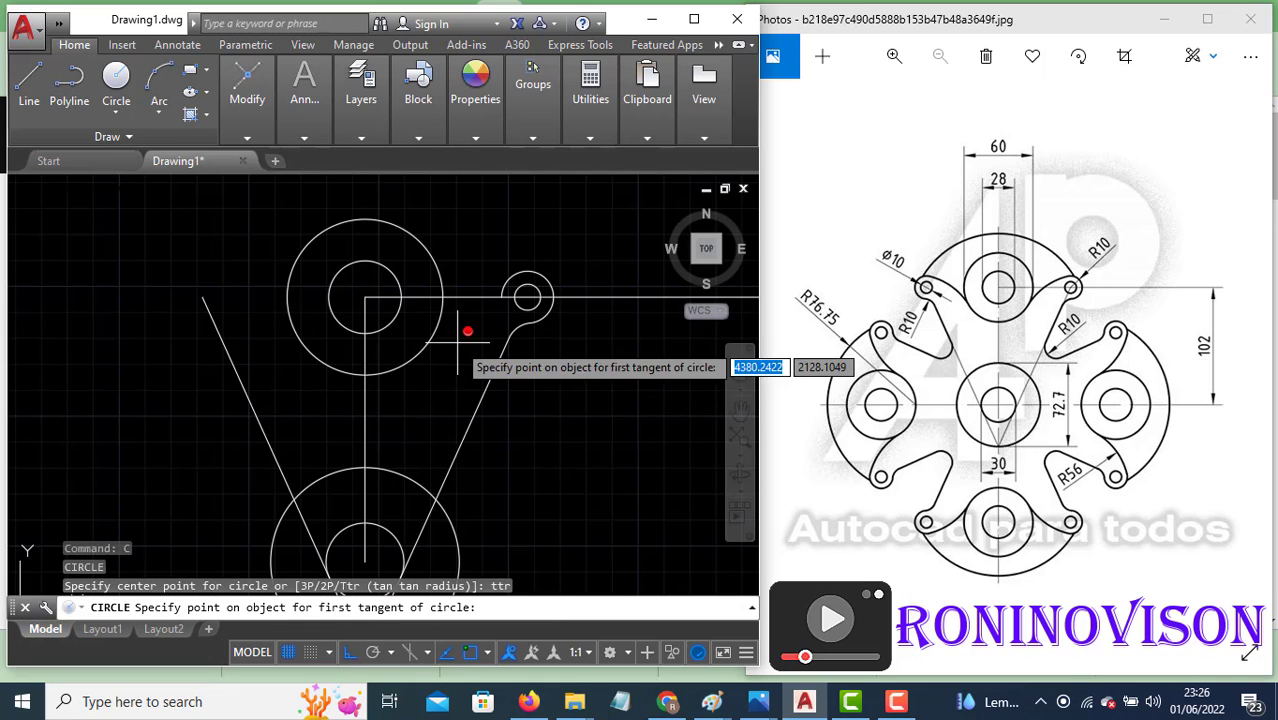
pyautogui.click(522, 276)
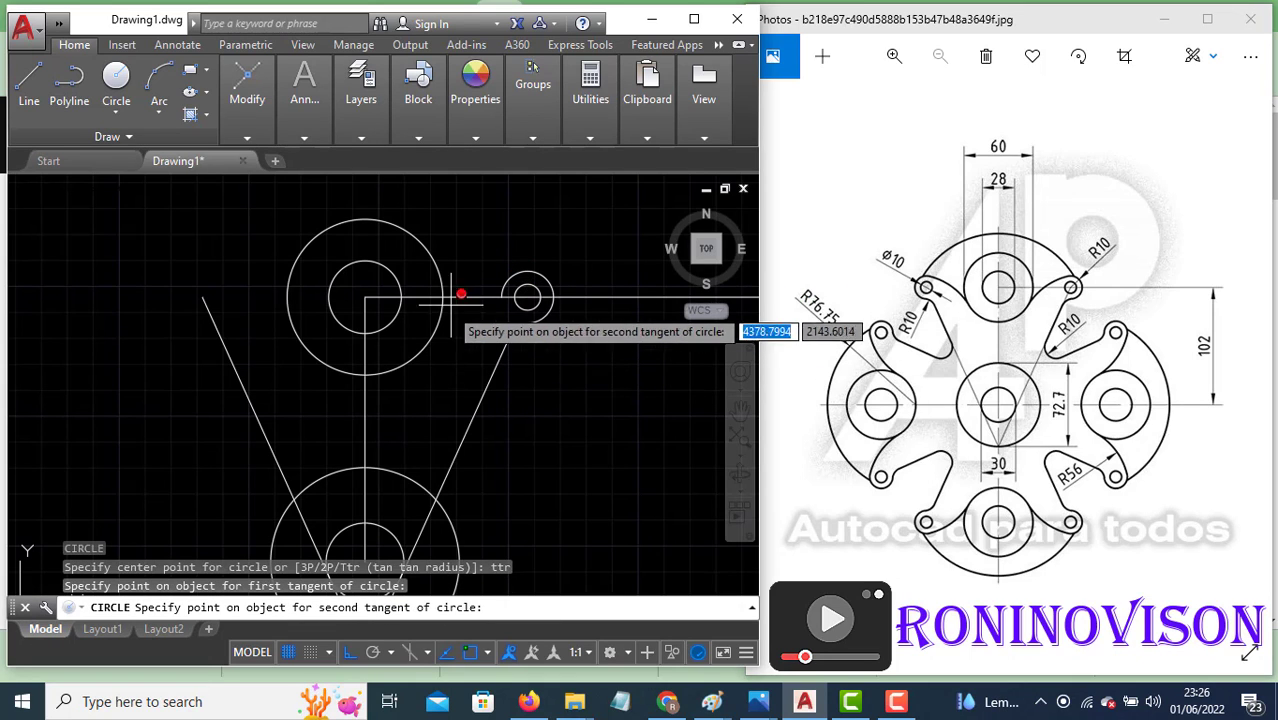
pyautogui.click(451, 312)
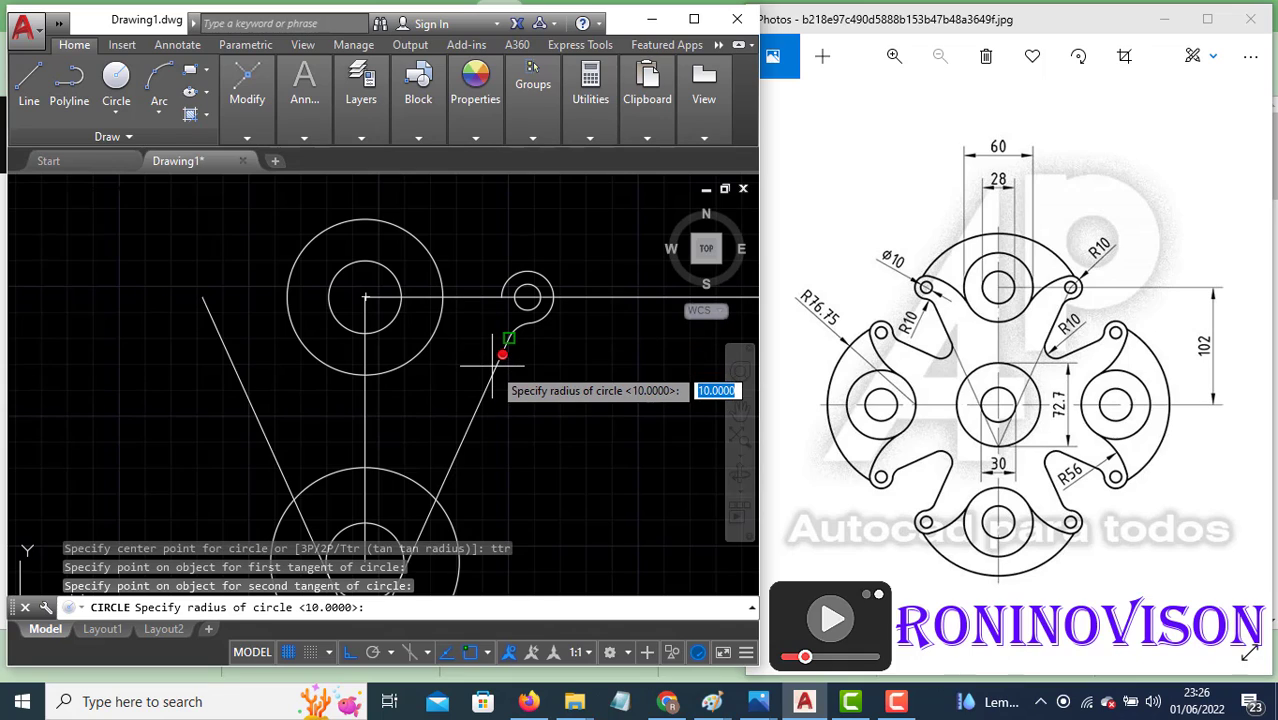
pyautogui.write('56')
pyautogui.press('Return')
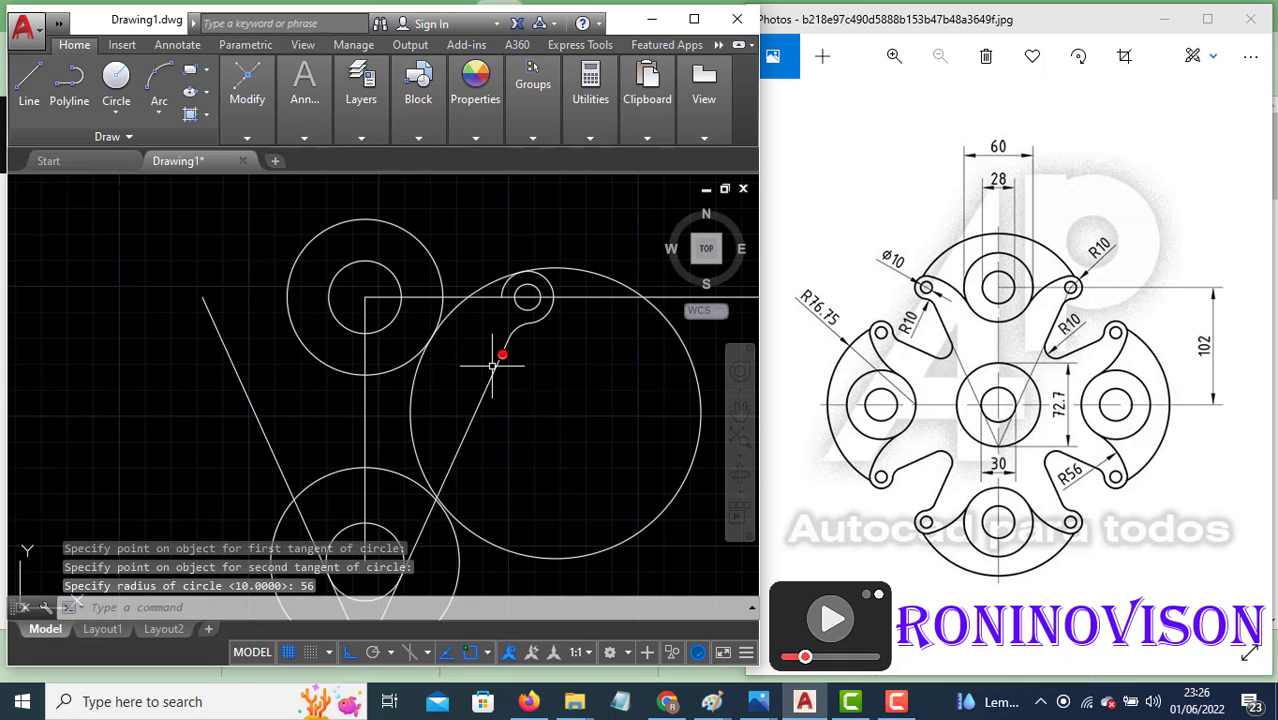
# Trim the 56 mm radius circle to the arc joining the 60 mm circle and the right lobe, erasing the leftover outer arc.
pyautogui.write('tr')
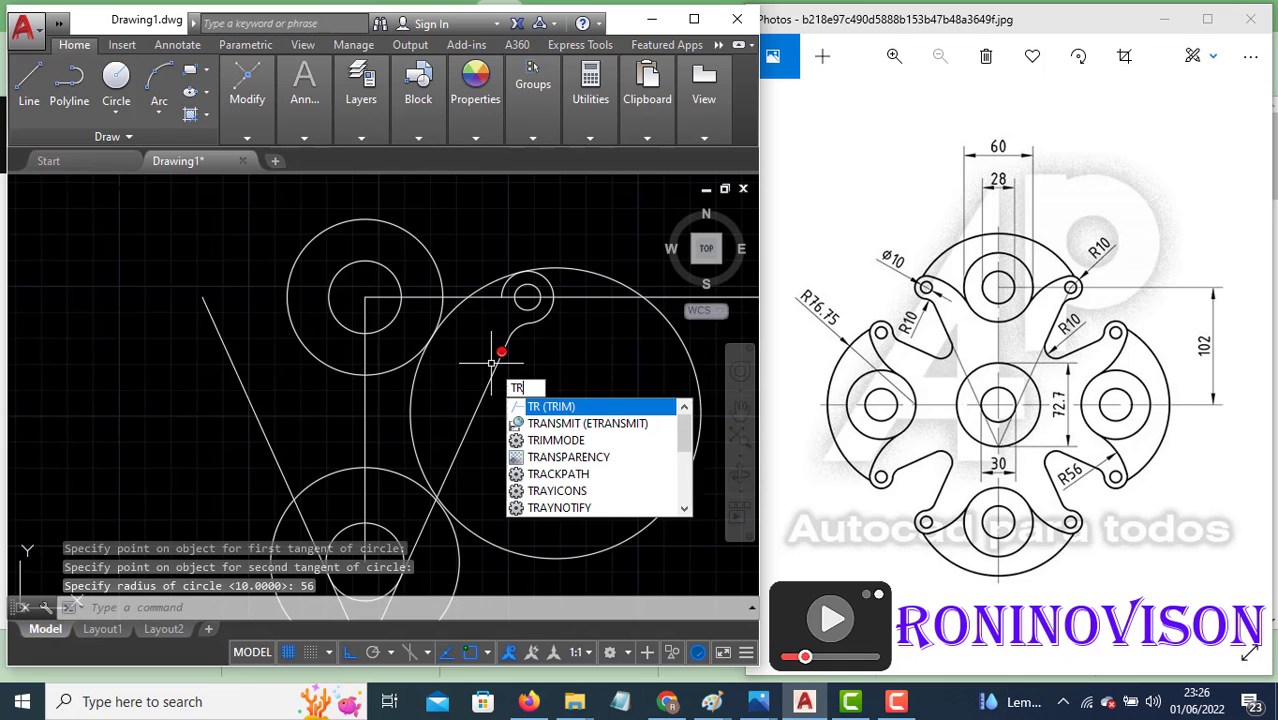
pyautogui.press('Return')
pyautogui.press('Return')
pyautogui.click(418, 365)
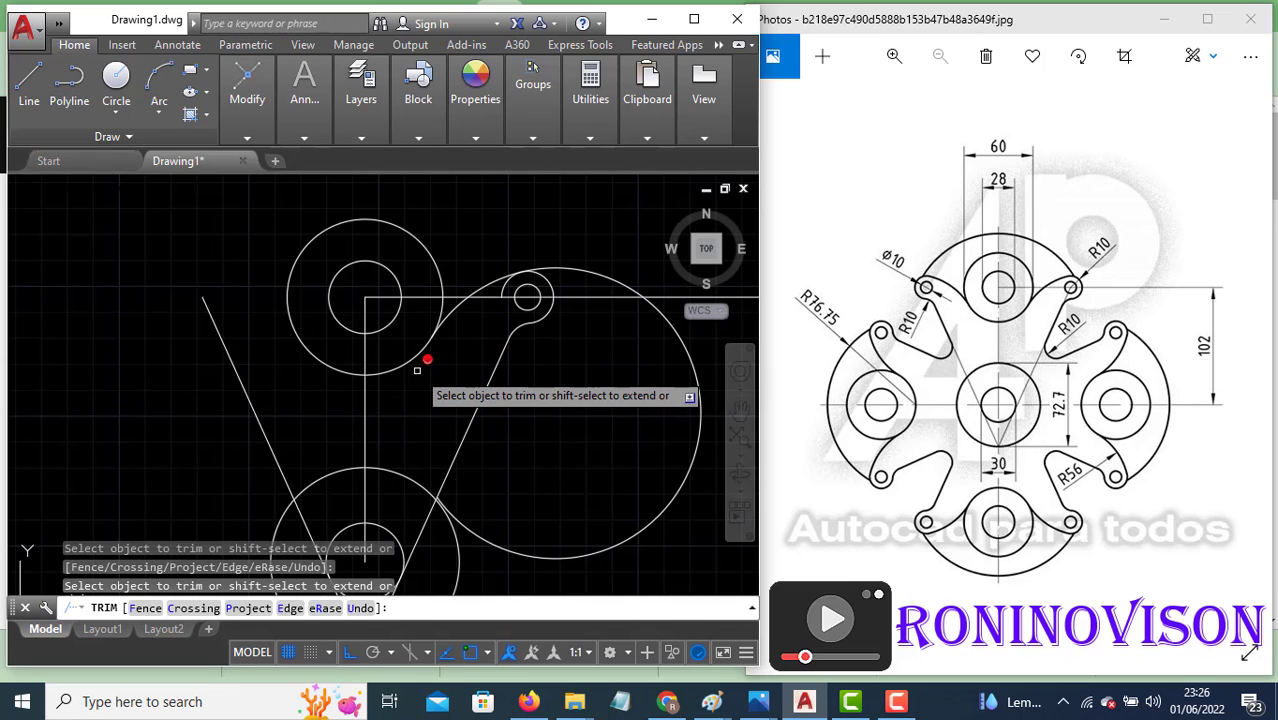
pyautogui.press('Escape')
pyautogui.click(687, 530)
pyautogui.click(654, 487)
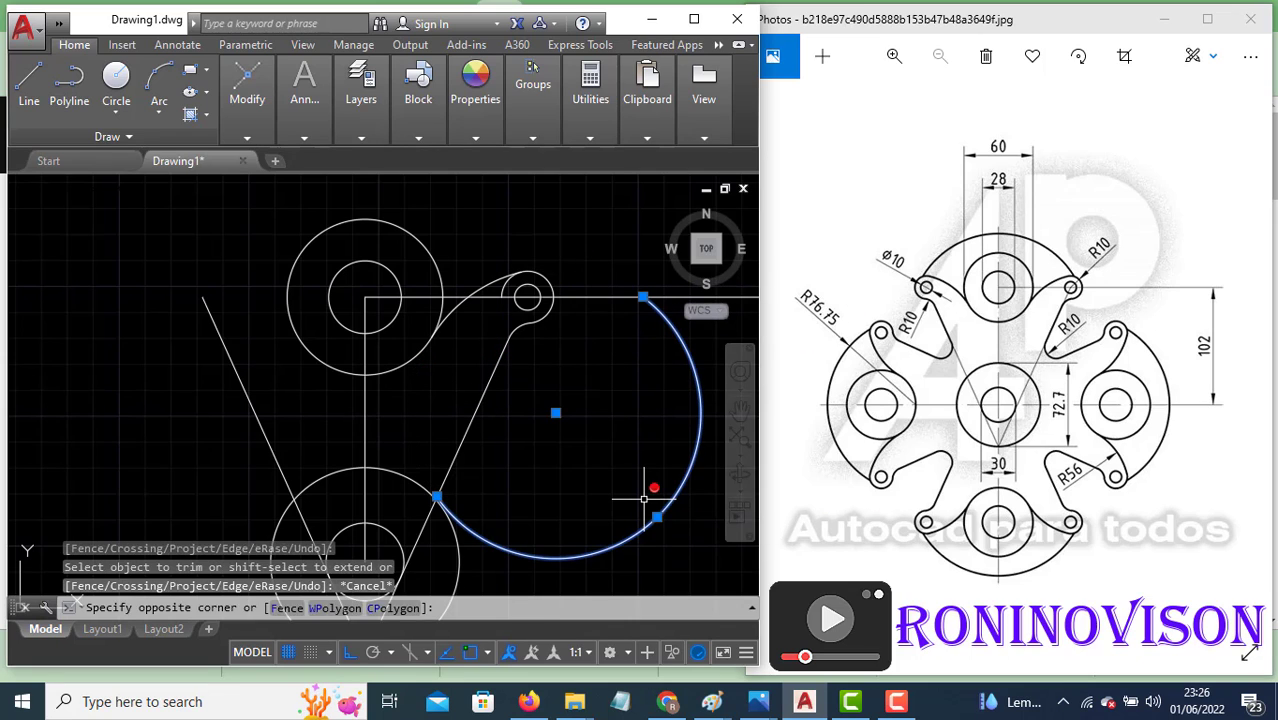
pyautogui.write('e')
pyautogui.press('Return')
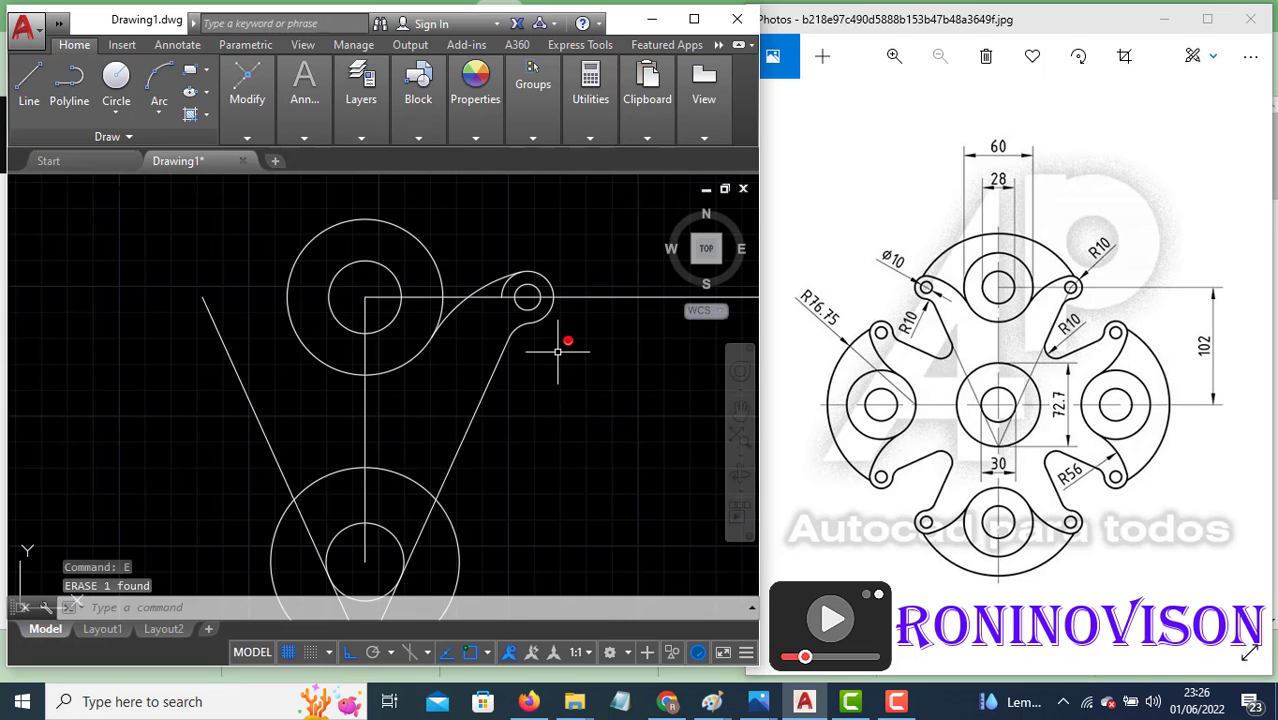
# Trim away the leftover piece of the 20 mm circle inside the right lobe.
pyautogui.write('tr')
pyautogui.press('Return')
pyautogui.press('Return')
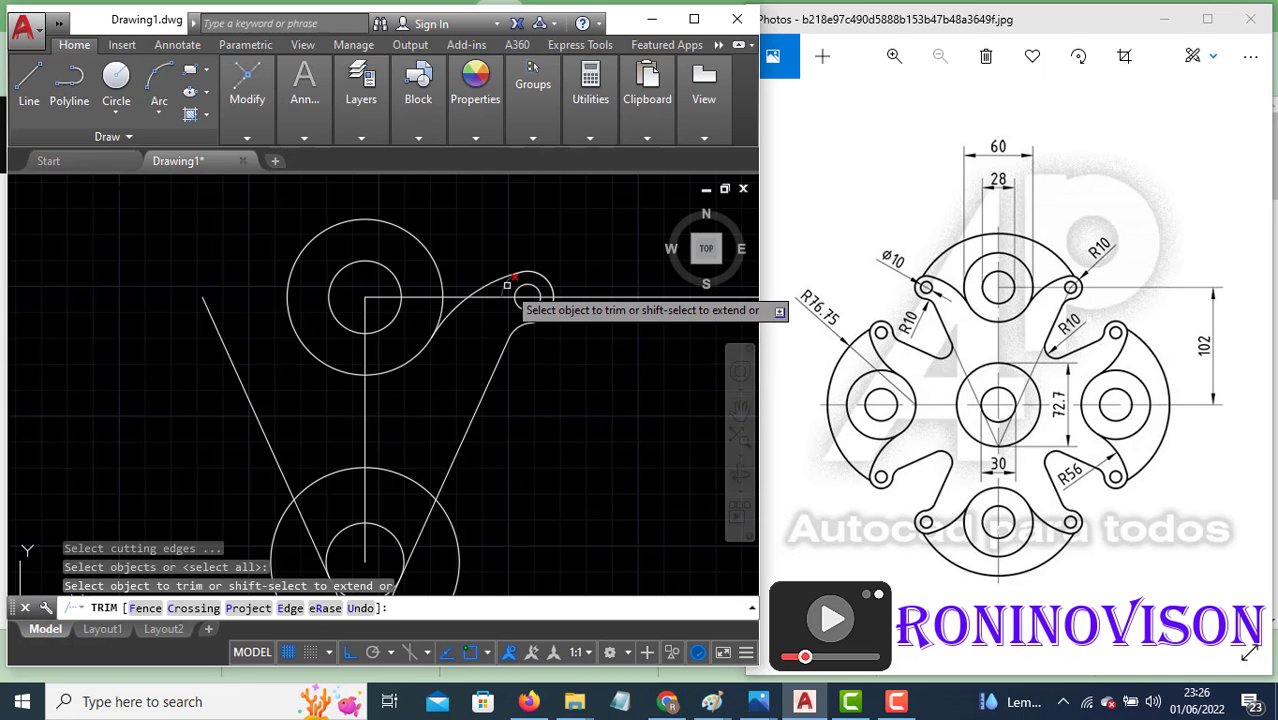
pyautogui.click(508, 285)
pyautogui.press('Escape')
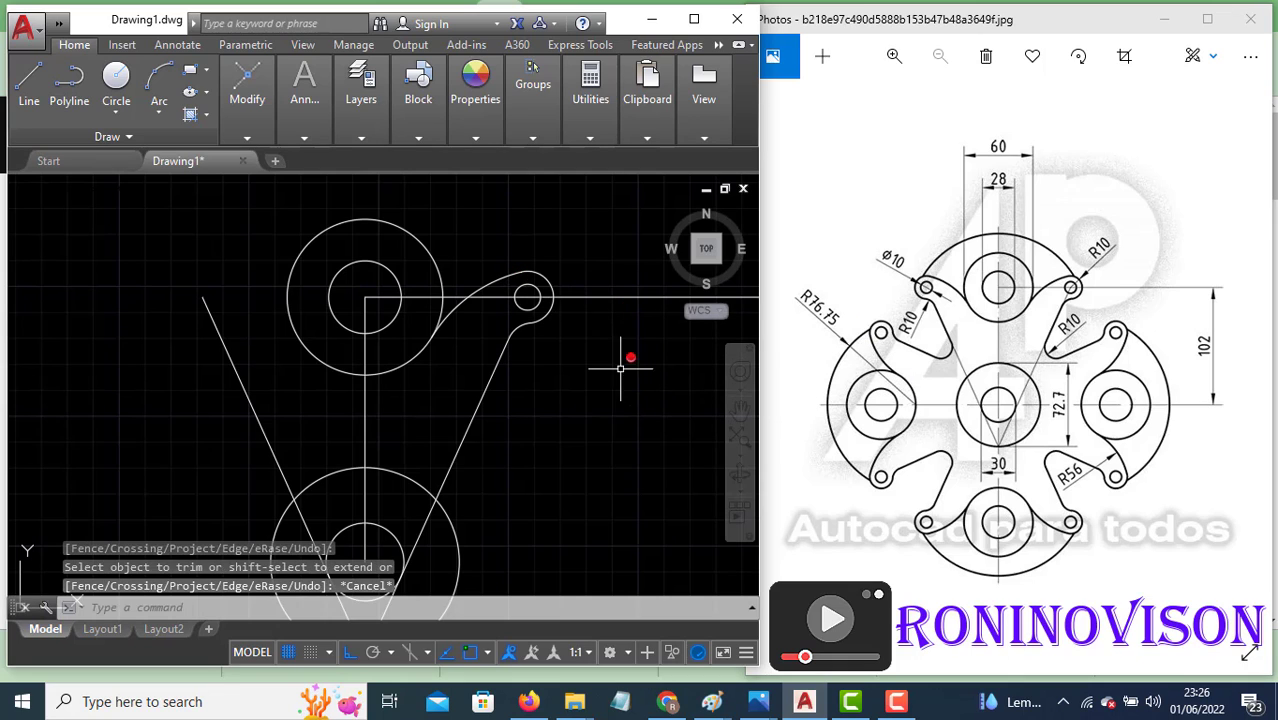
# Mirror the right lobe's arcs and 10 mm circle about the vertical centre line, keeping the originals.
pyautogui.click(548, 328)
pyautogui.click(528, 297)
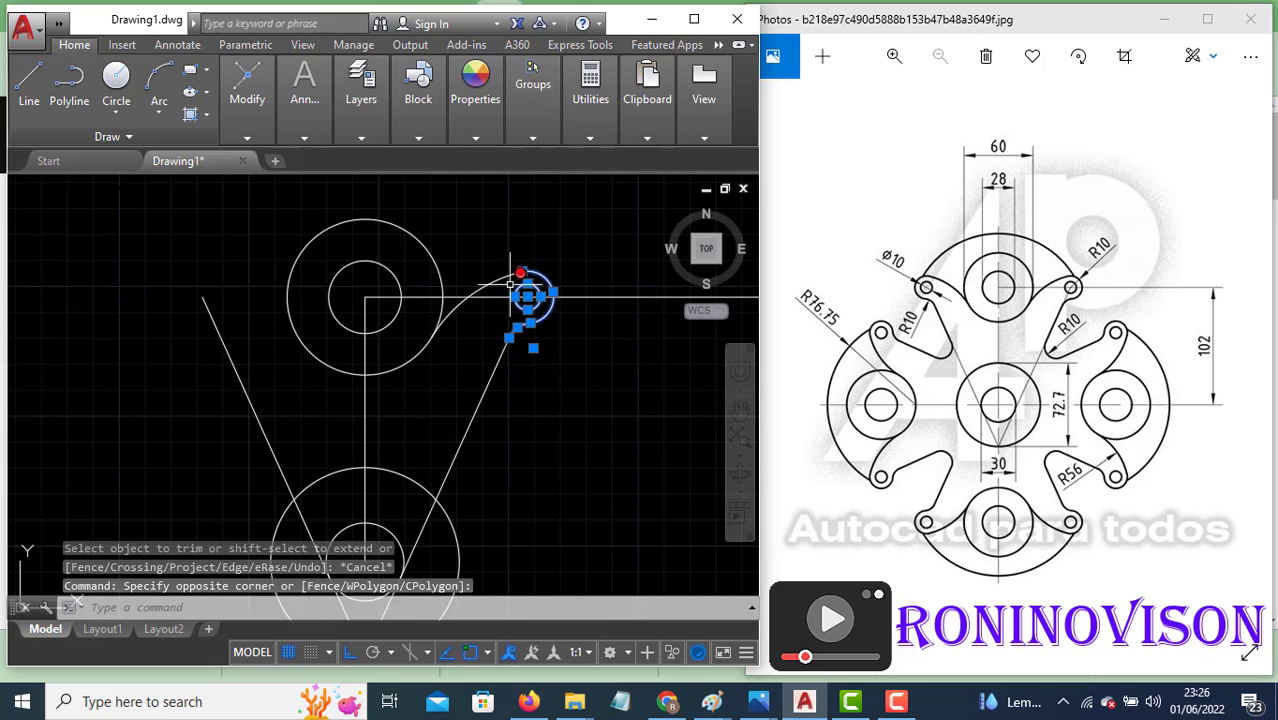
pyautogui.click(528, 338)
pyautogui.click(493, 268)
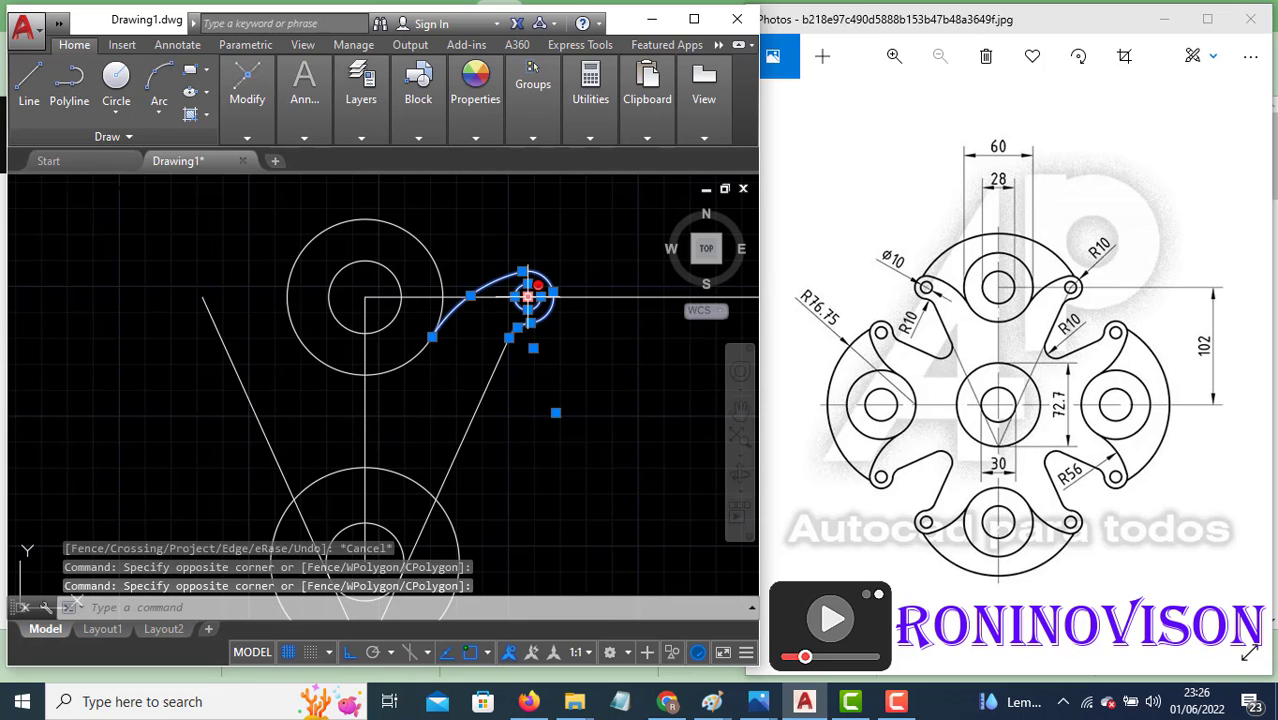
pyautogui.press('Return')
pyautogui.click(368, 550)
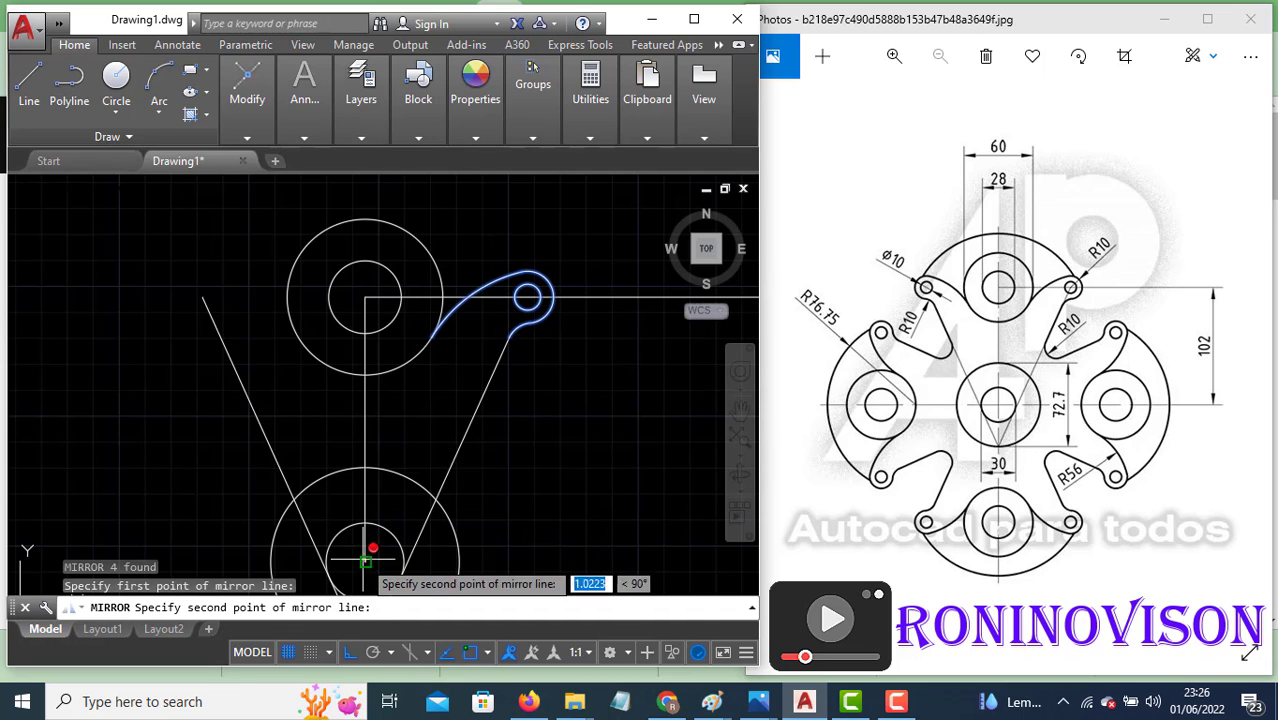
pyautogui.click(366, 297)
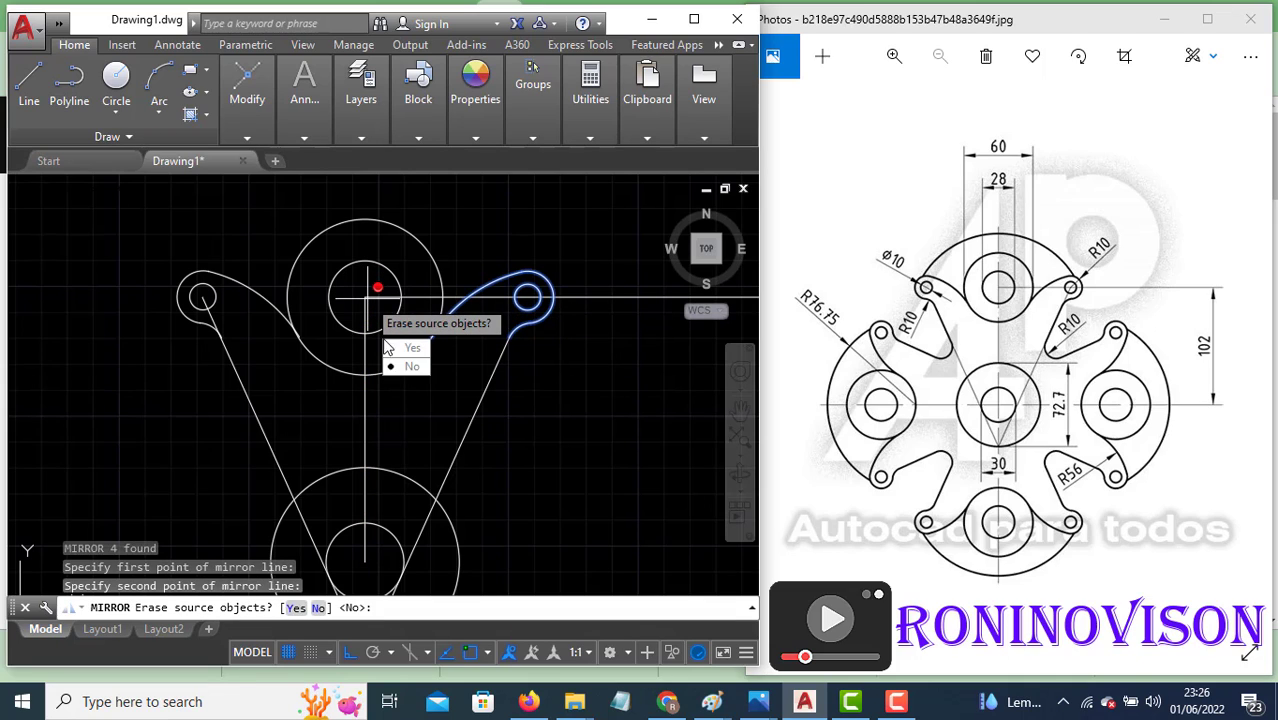
pyautogui.click(408, 367)
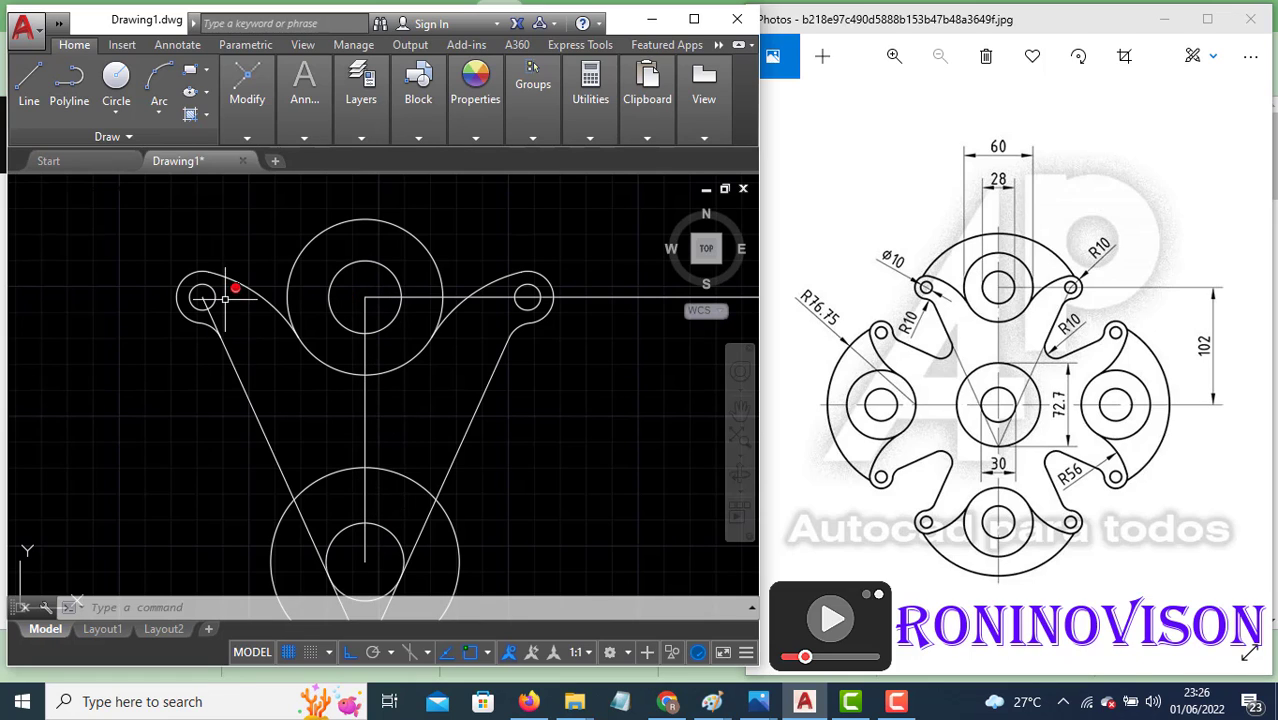
# Trim away the upper end of the left slanted line inside the mirrored lobe.
pyautogui.press('Escape')
pyautogui.write('tr')
pyautogui.press('Return')
pyautogui.press('Return')
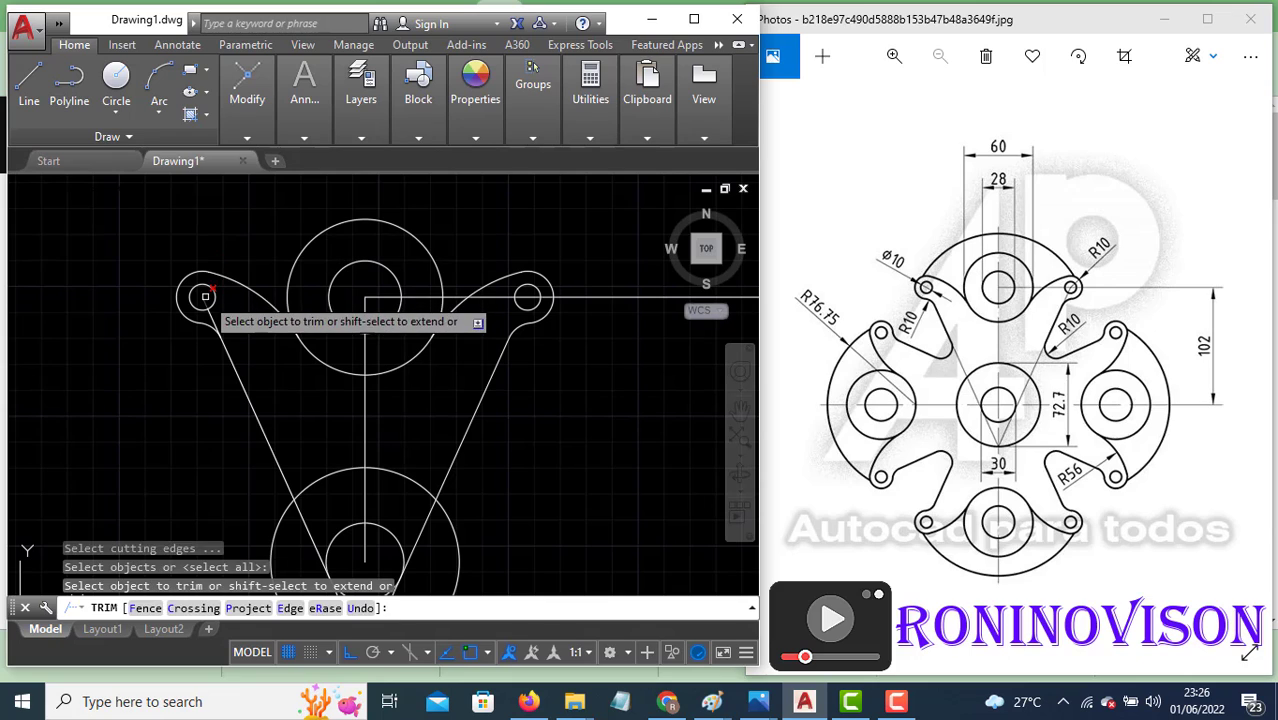
pyautogui.press('Escape')
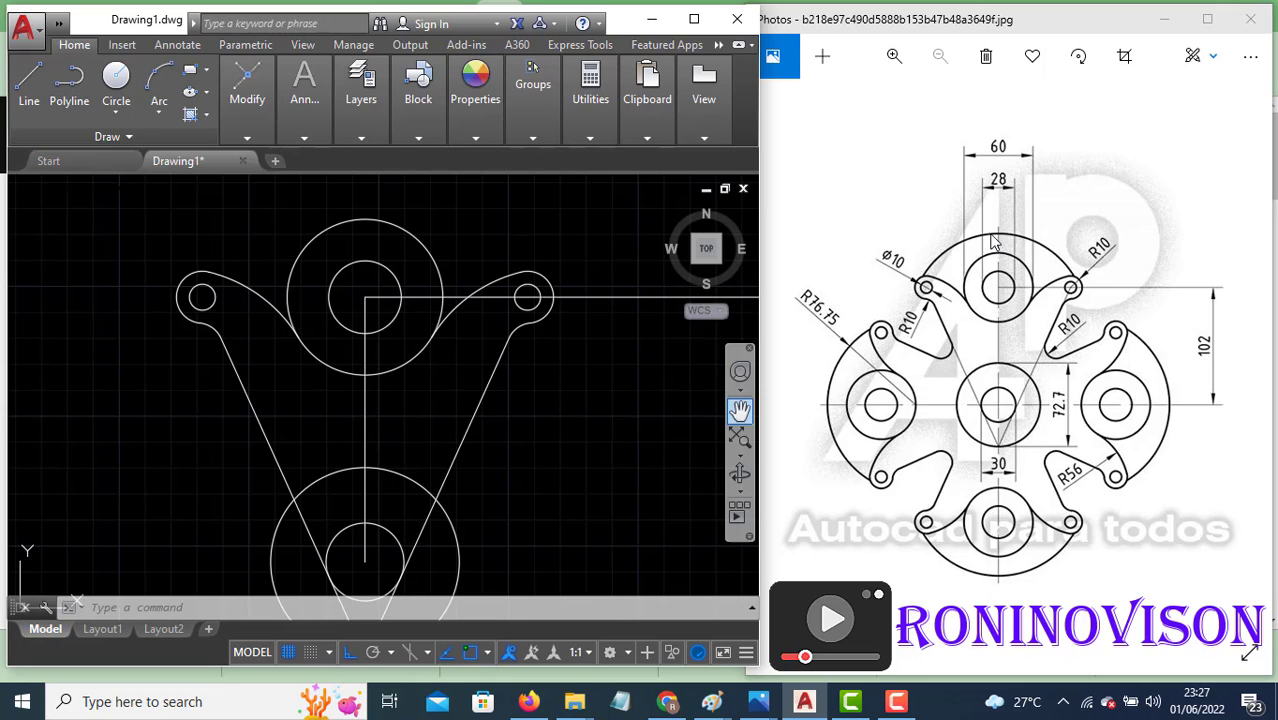
# Draw a 76.75 mm radius circle centred on the bottom quadrant of the upper arm's 60 mm circle.
pyautogui.write('c')
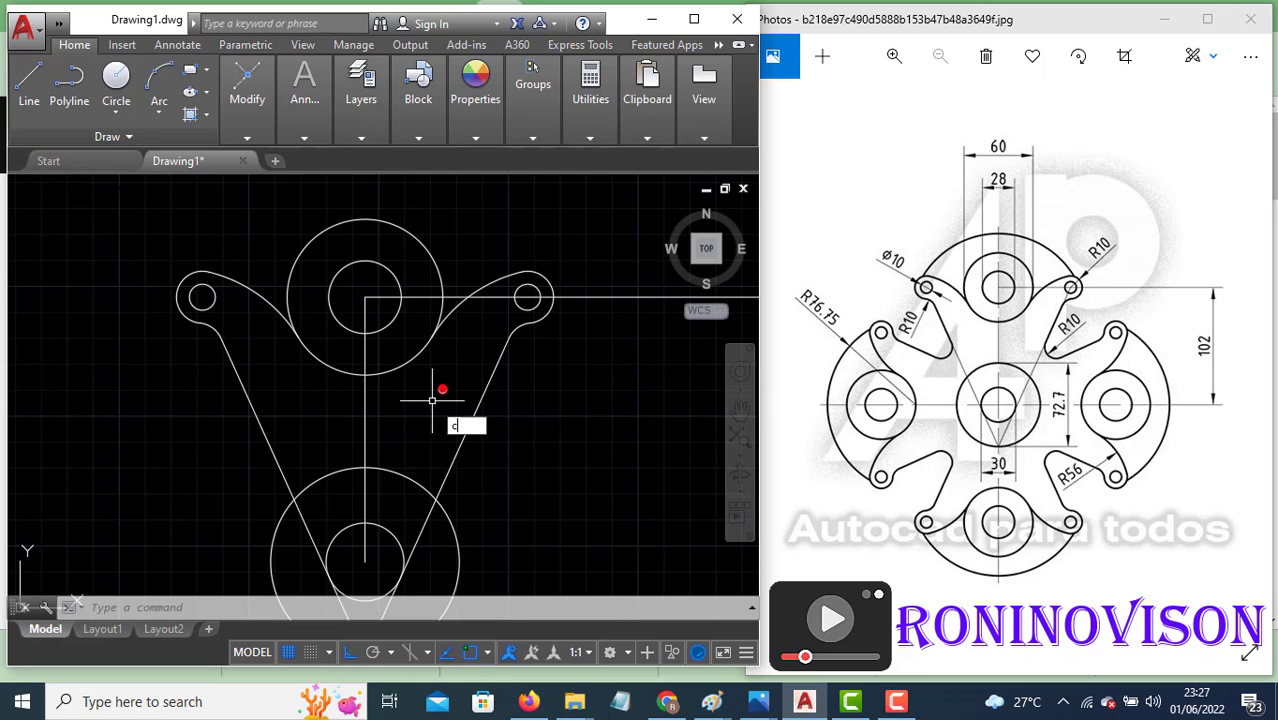
pyautogui.press('Return')
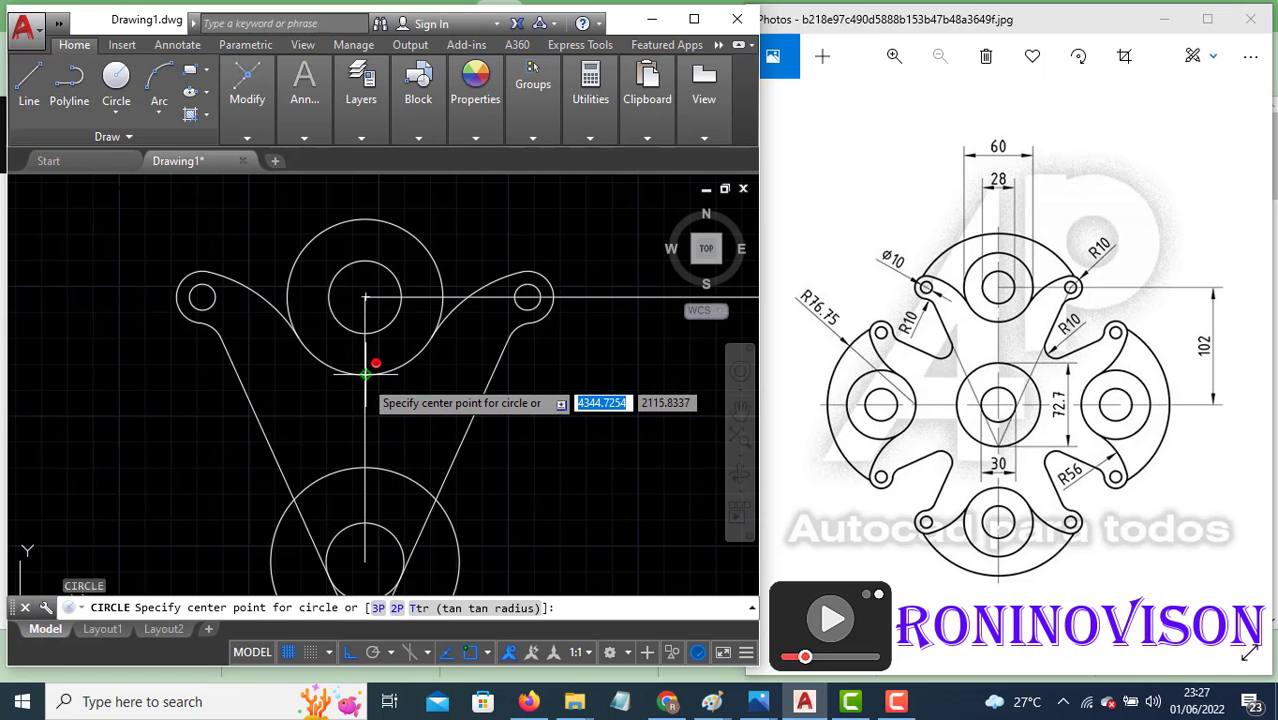
pyautogui.click(375, 368)
pyautogui.scroll(-2, 402, 482)
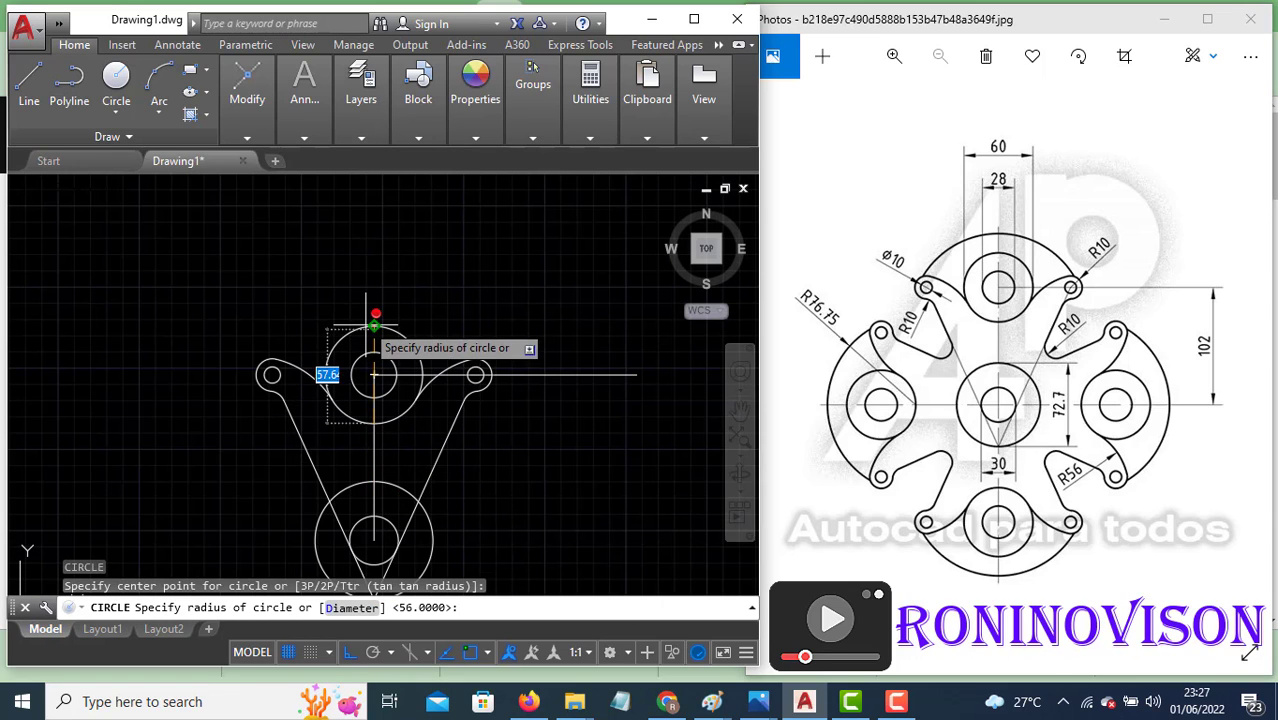
pyautogui.write('76.75')
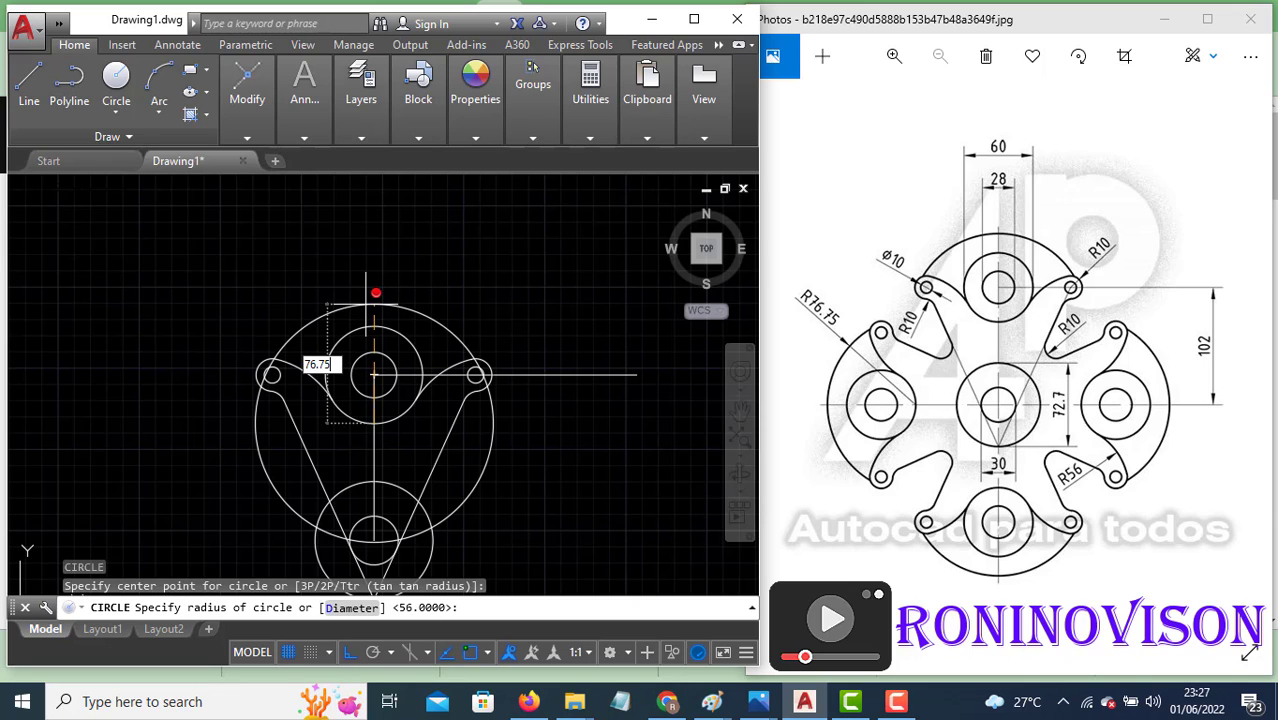
pyautogui.press('Return')
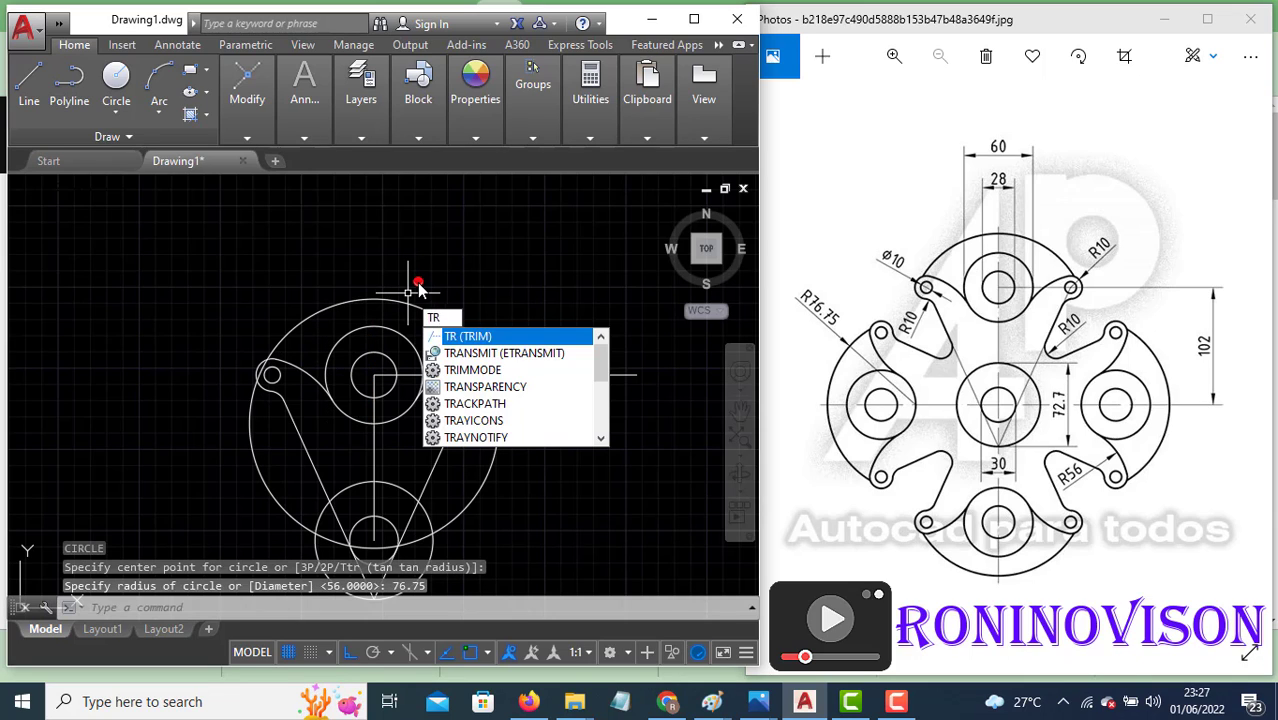
# Trim the 76.75 mm radius circle where it passes through the upper arm's right and left lobes.
pyautogui.write('tr')
pyautogui.press('Return')
pyautogui.press('Return')
pyautogui.scroll(3, 475, 360)
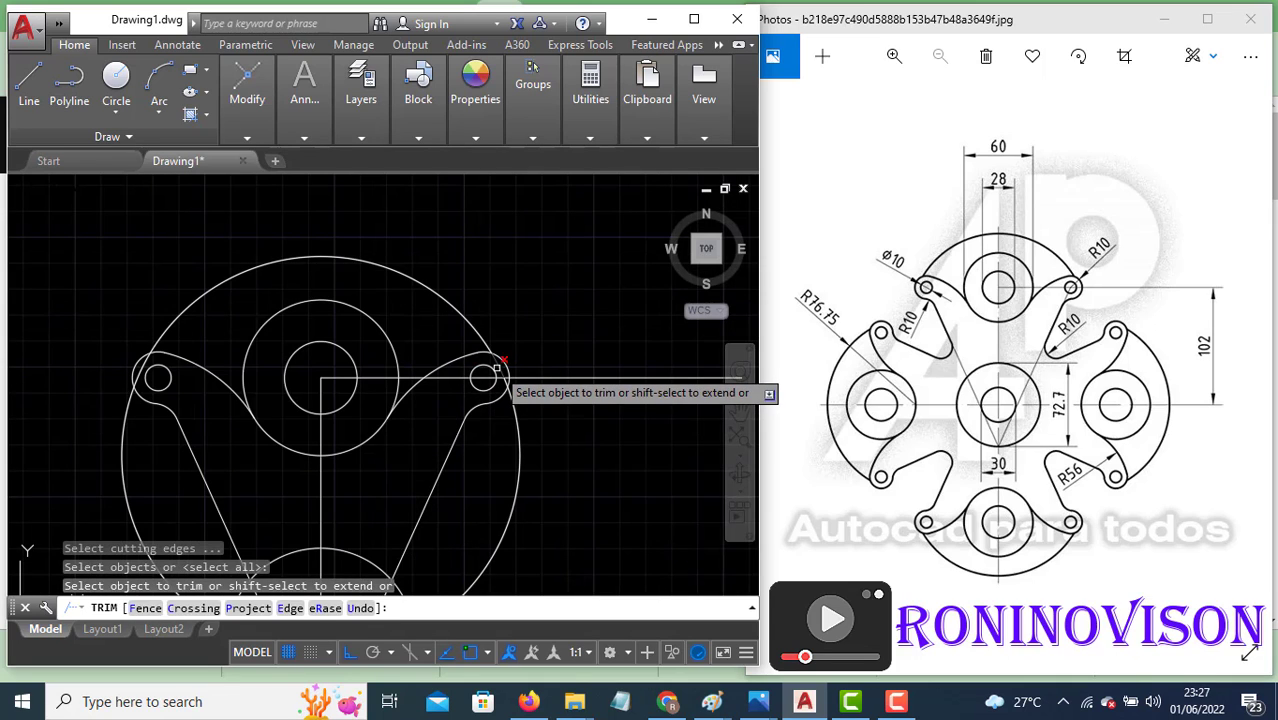
pyautogui.click(497, 368)
pyautogui.click(148, 362)
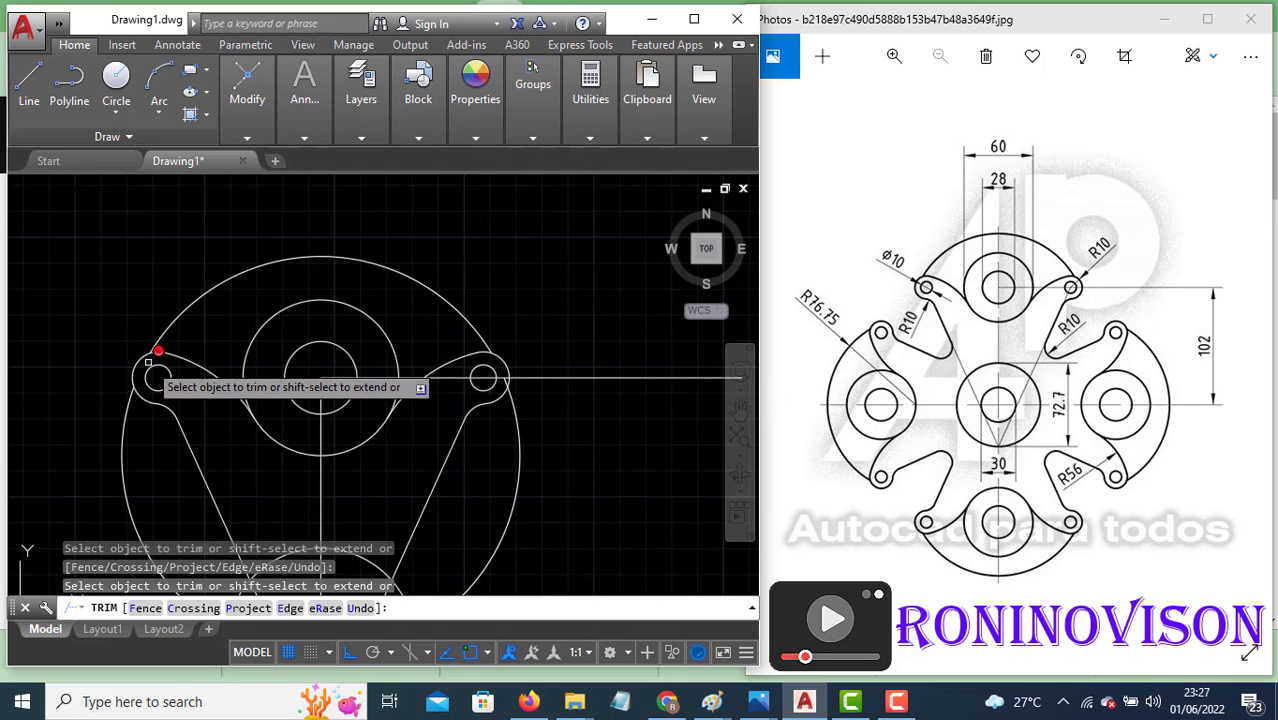
pyautogui.press('Escape')
# Erase the leftover lower arc of the 76.75 mm radius circle, keeping the arc above the lobes.
pyautogui.click(135, 414)
pyautogui.click(118, 426)
pyautogui.write('e')
pyautogui.press('Return')
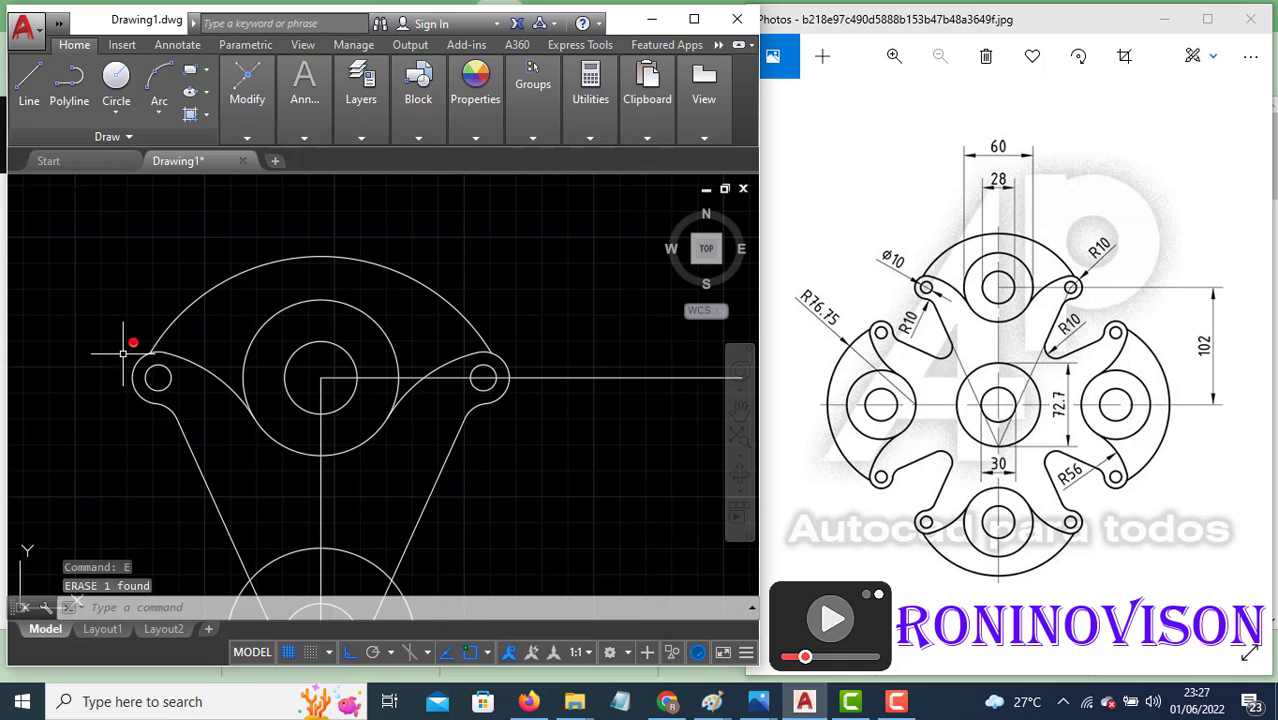
# Create a polar array of the whole upper arm, with its slanted and centre lines, about the centre of the central circles.
pyautogui.scroll(-2, 408, 259)
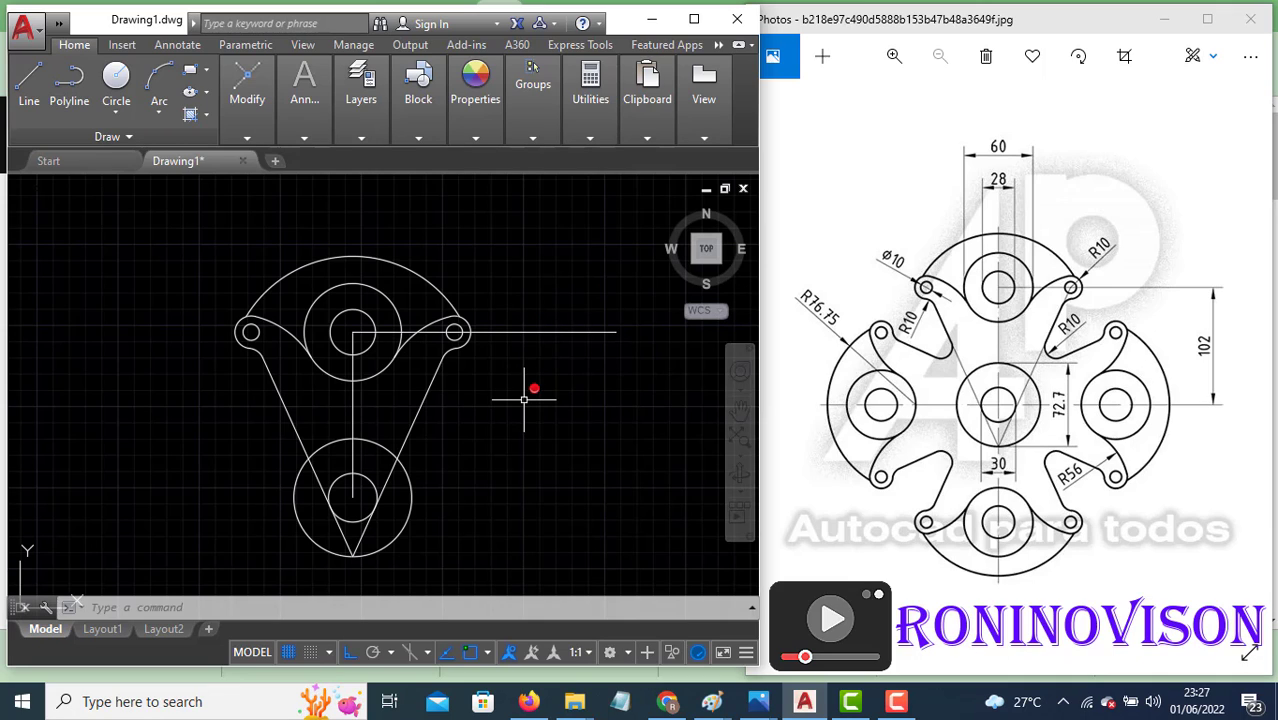
pyautogui.press('Escape')
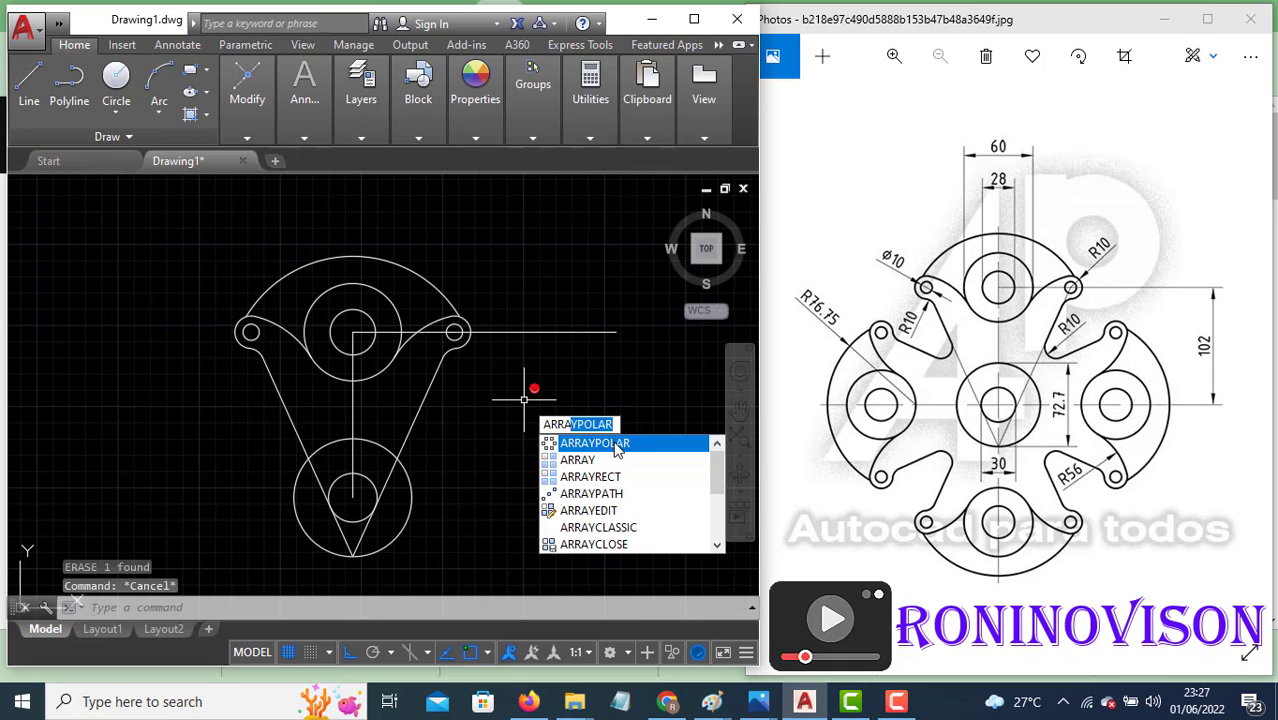
pyautogui.click(617, 448)
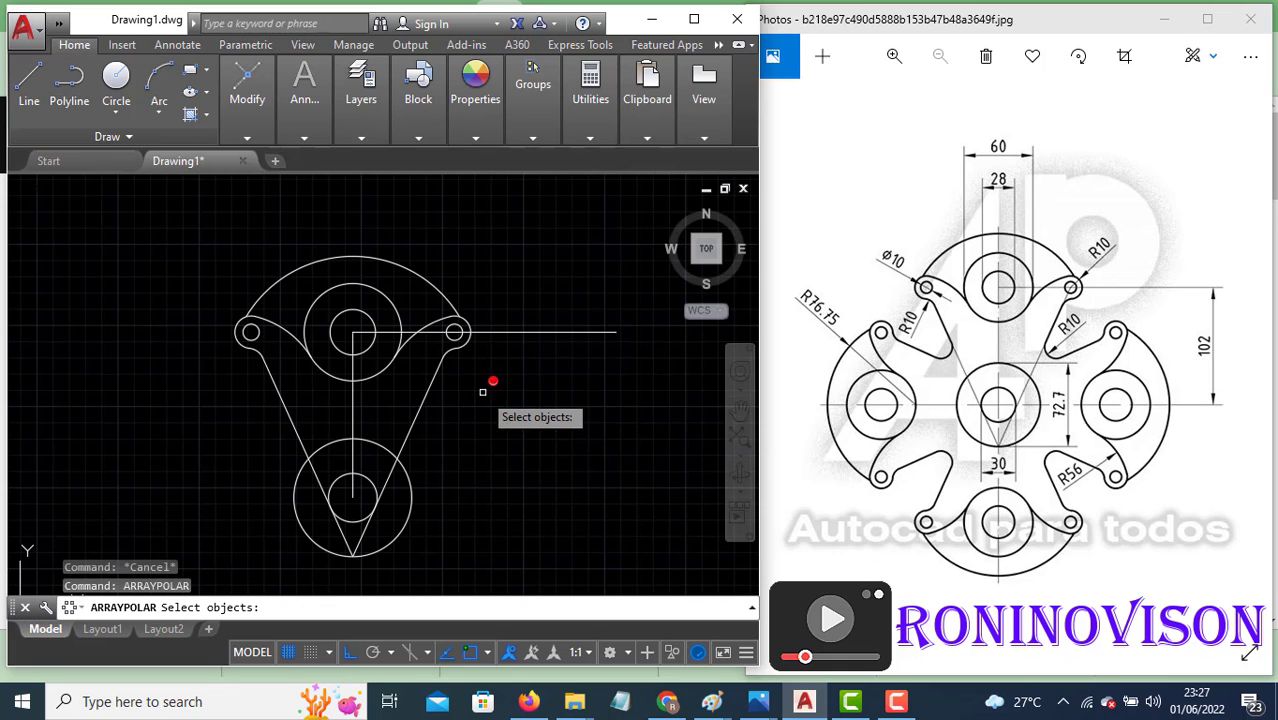
pyautogui.click(499, 397)
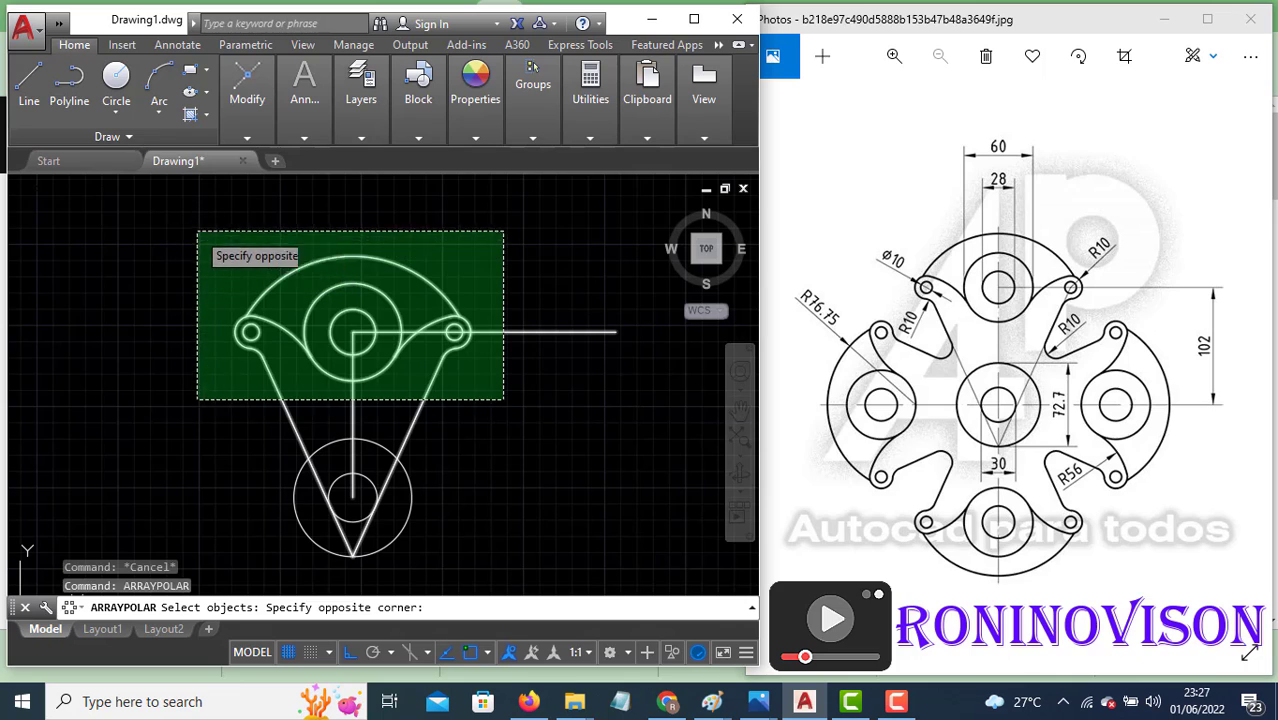
pyautogui.click(197, 231)
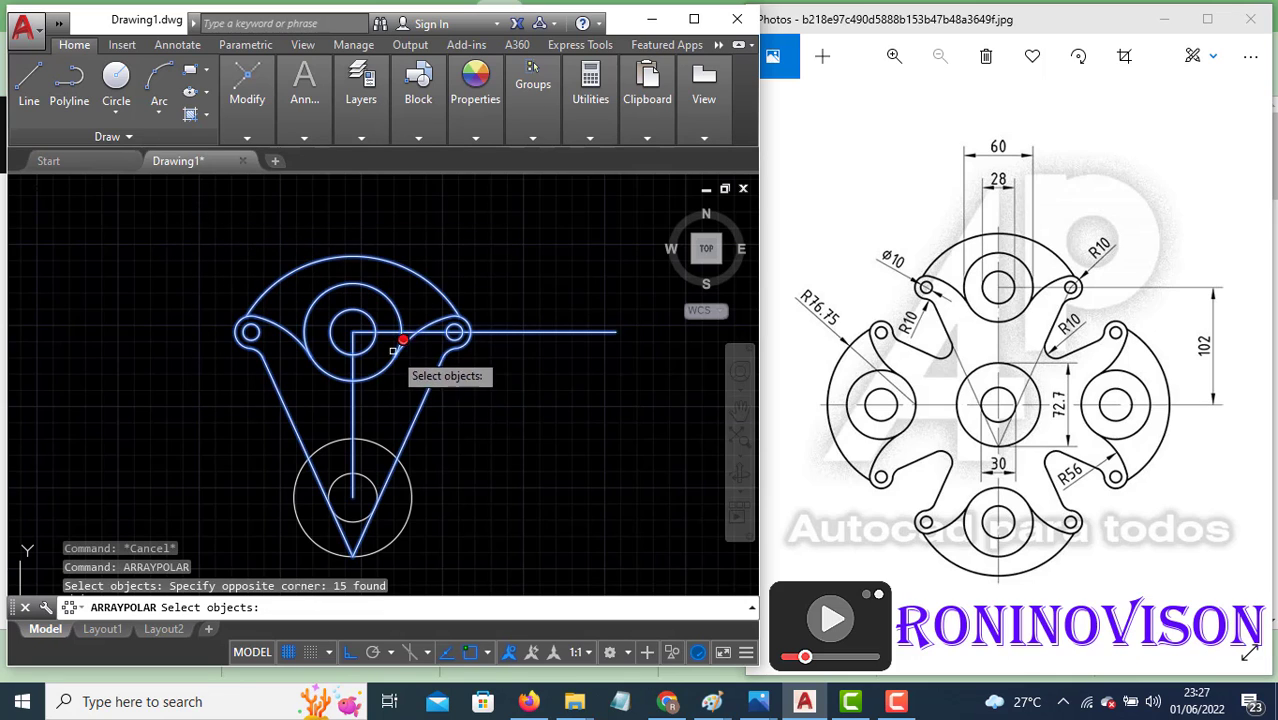
pyautogui.press('Return')
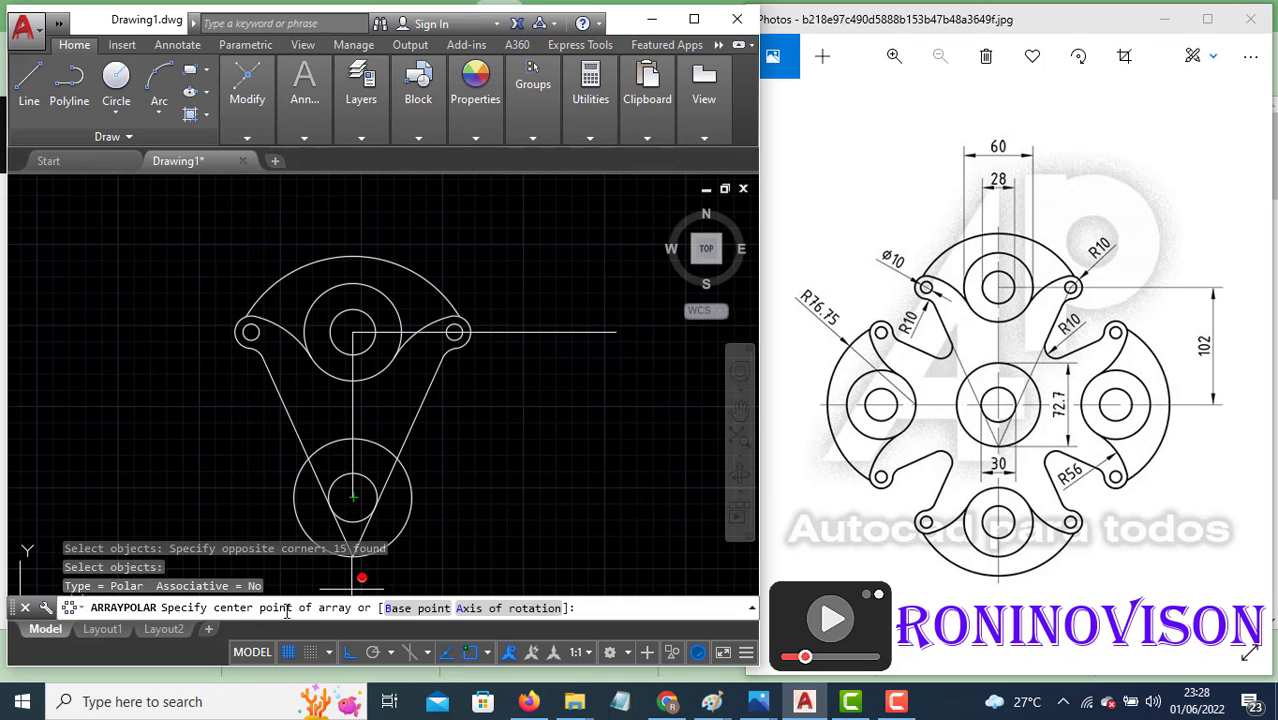
pyautogui.click(354, 496)
pyautogui.click(354, 496)
pyautogui.scroll(-3, 450, 275)
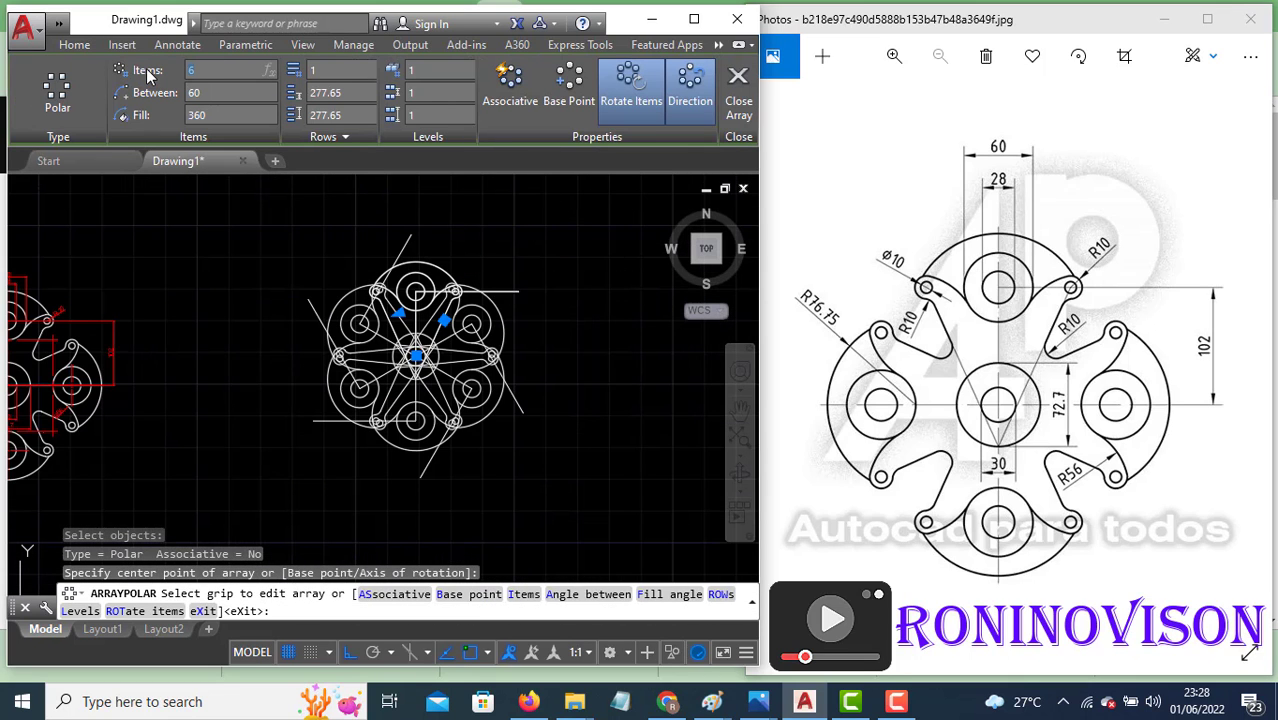
# Set the polar array to 4 items and finish it.
pyautogui.write('4')
pyautogui.press('Return')
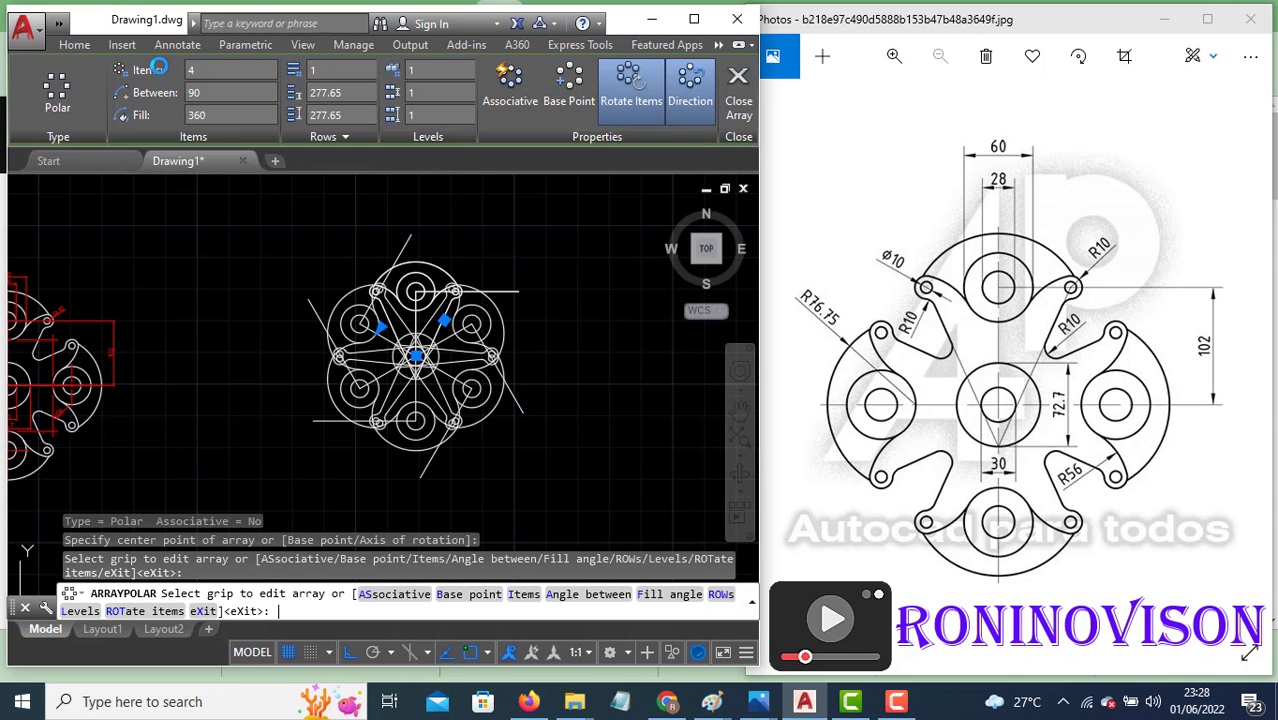
pyautogui.press('Return')
pyautogui.press('Return')
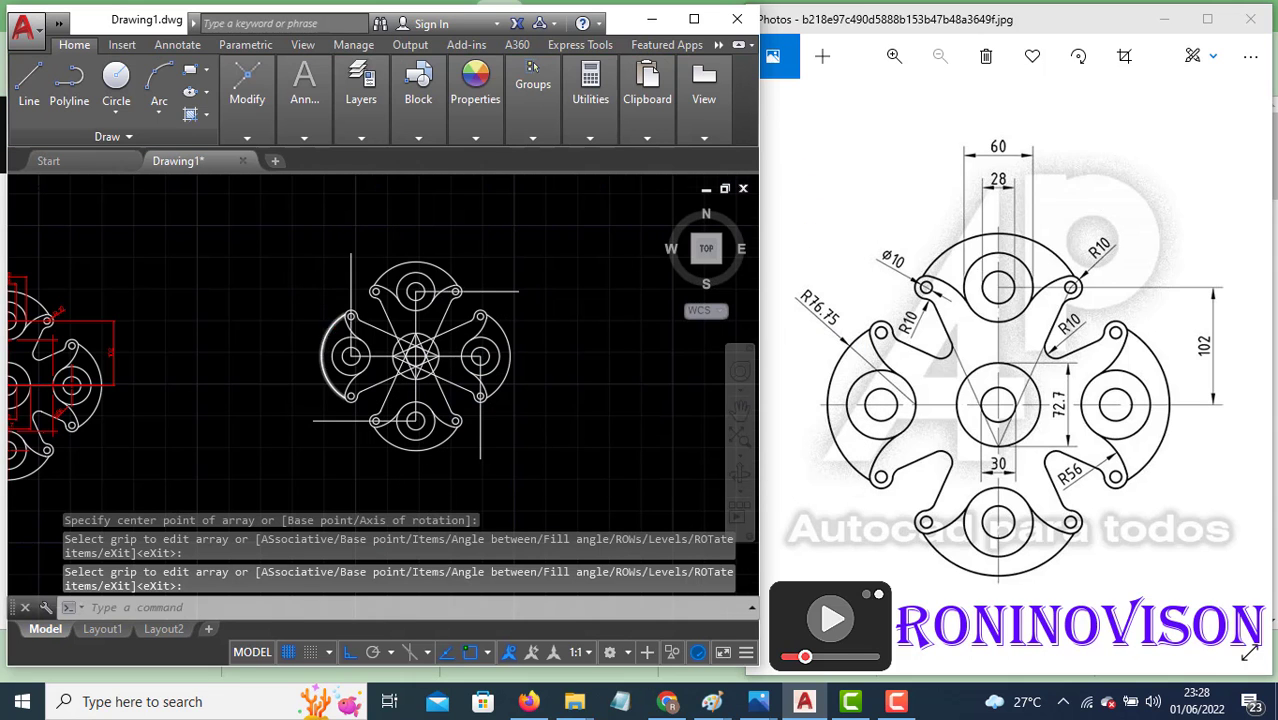
# Erase the four long construction lines that extend from the arms' circle centres out past the lobes.
pyautogui.scroll(3, 336, 322)
pyautogui.moveTo(418, 327); pyautogui.dragTo(351, 323, button='middle')
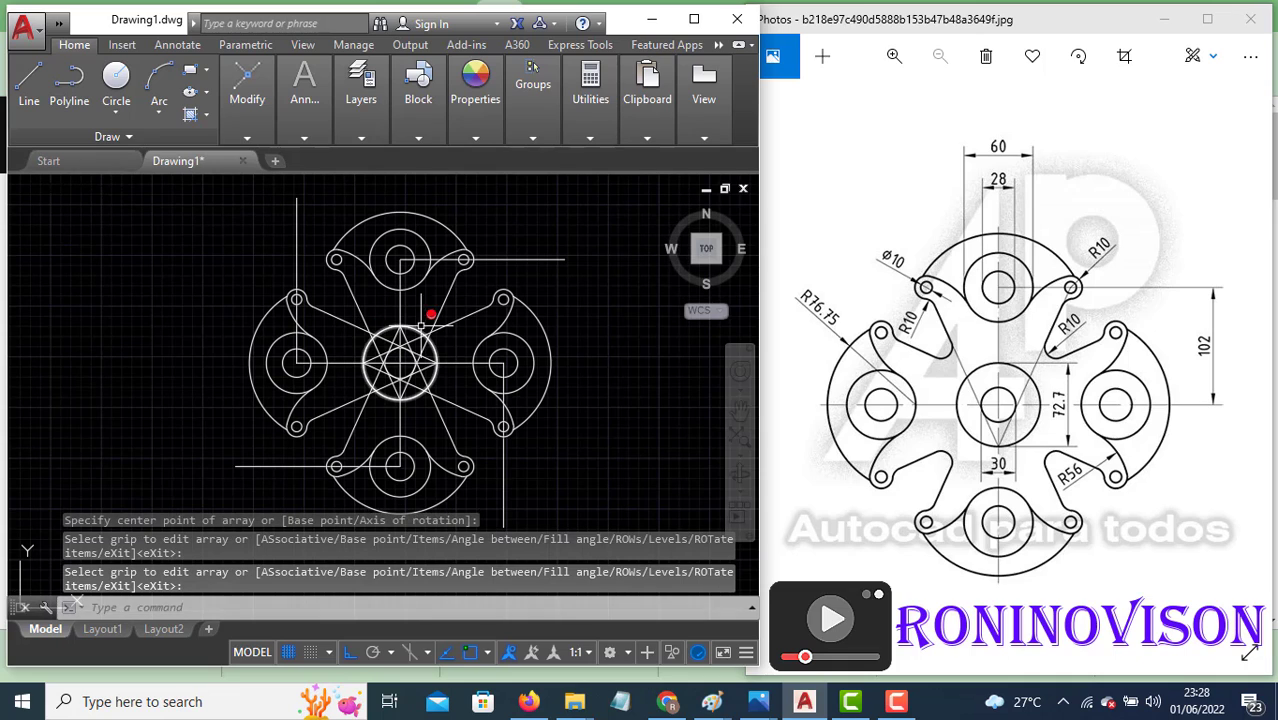
pyautogui.click(540, 277)
pyautogui.click(508, 242)
pyautogui.click(333, 232)
pyautogui.click(271, 214)
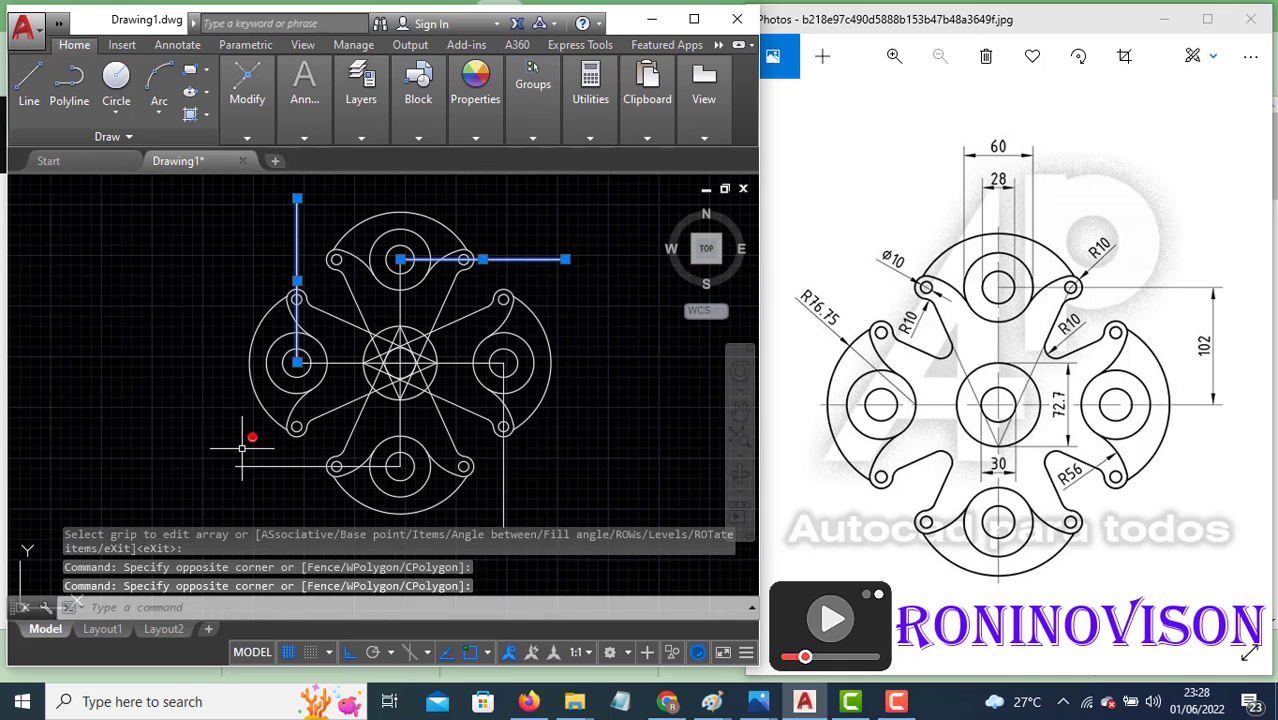
pyautogui.click(285, 500)
pyautogui.click(245, 452)
pyautogui.click(530, 502)
pyautogui.click(495, 488)
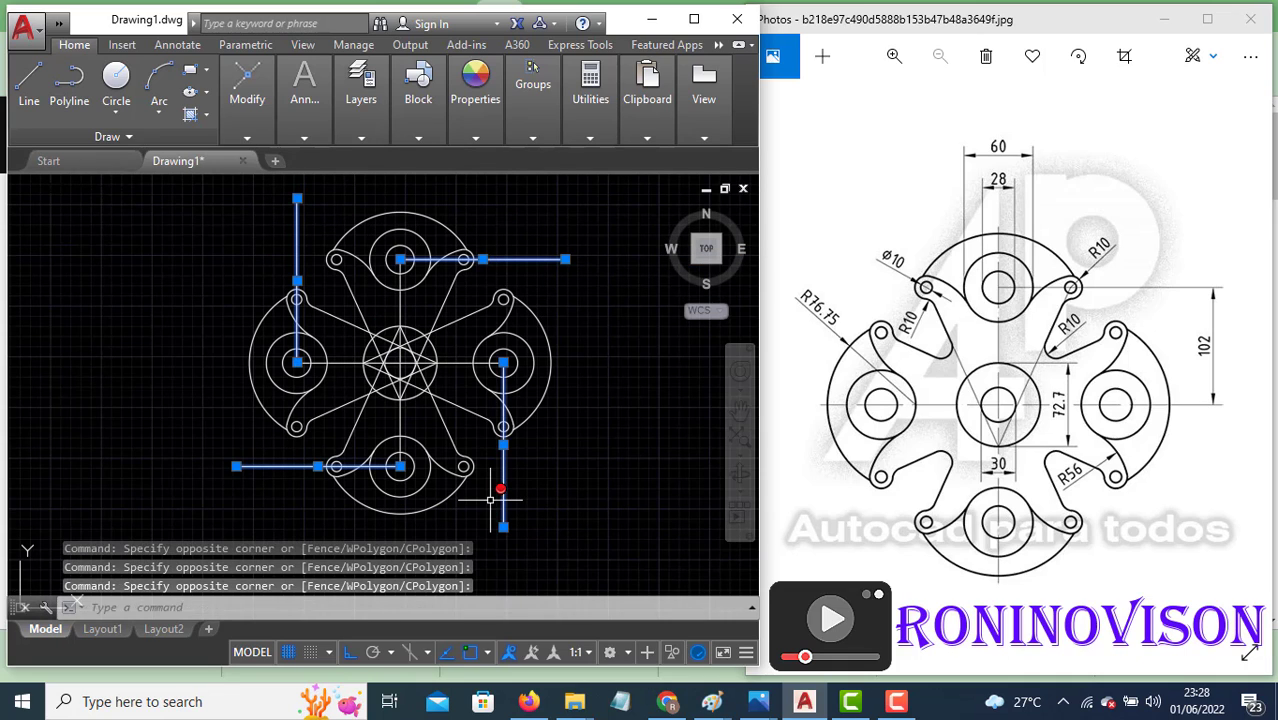
pyautogui.write('E')
pyautogui.press('Return')
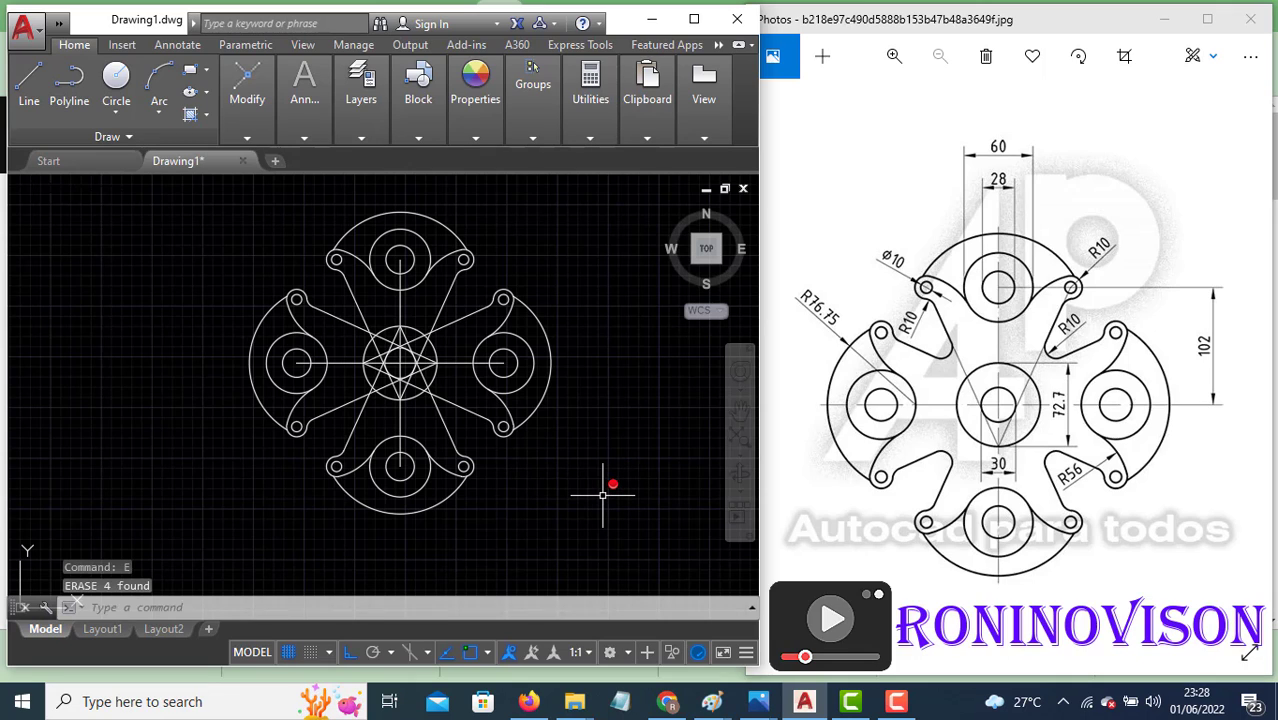
# Draw a 10 mm radius circle tangent to the crossing slanted lines between the upper and right arms.
pyautogui.write('c')
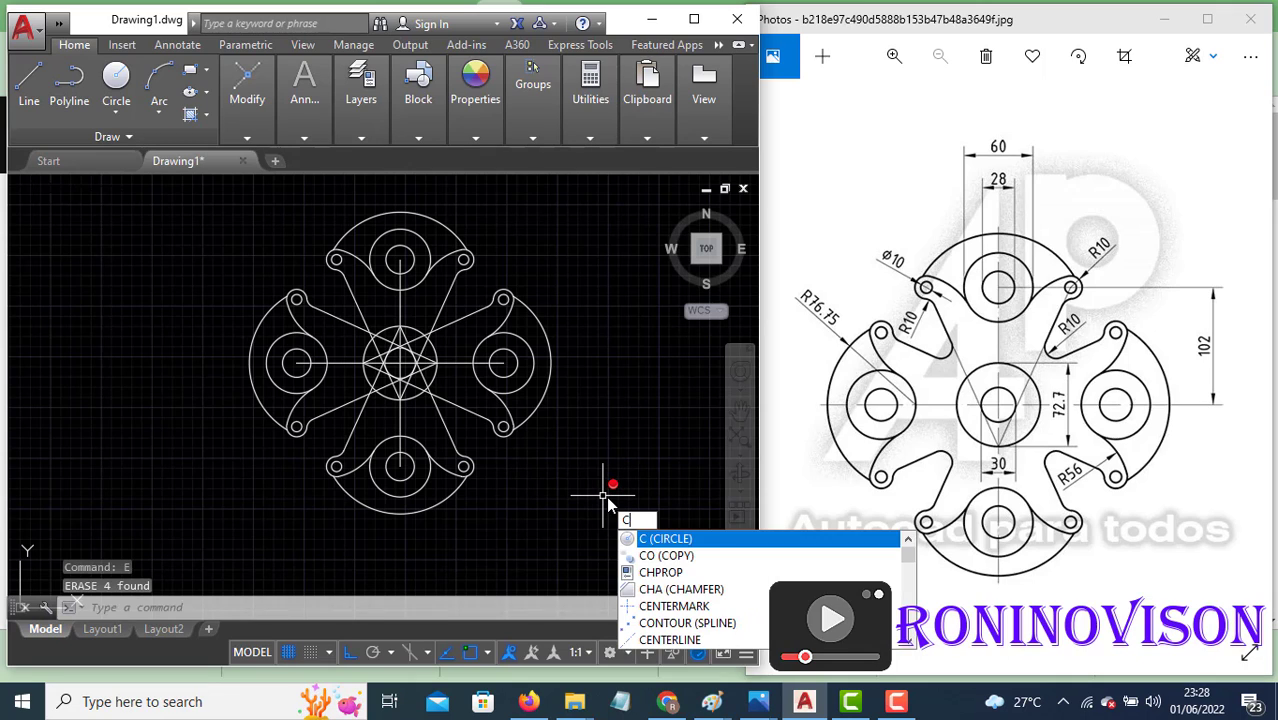
pyautogui.press('Return')
pyautogui.write('ttr')
pyautogui.press('Return')
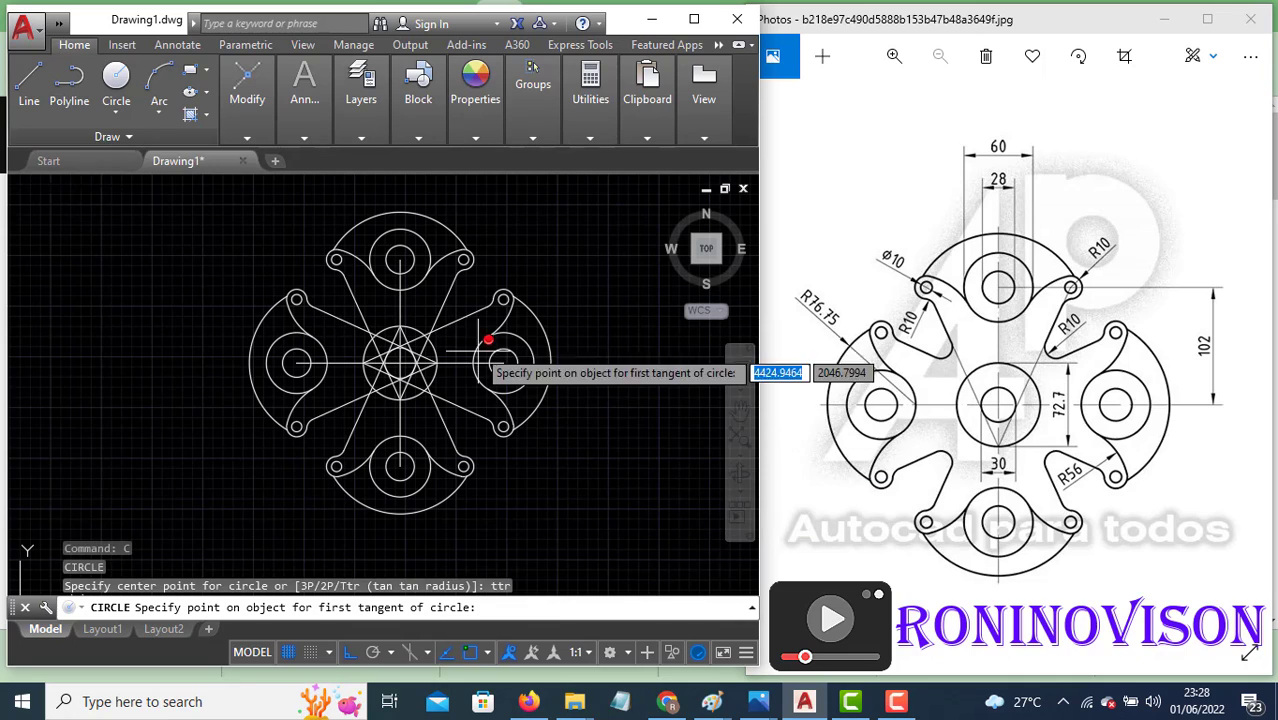
pyautogui.click(442, 308)
pyautogui.click(441, 309)
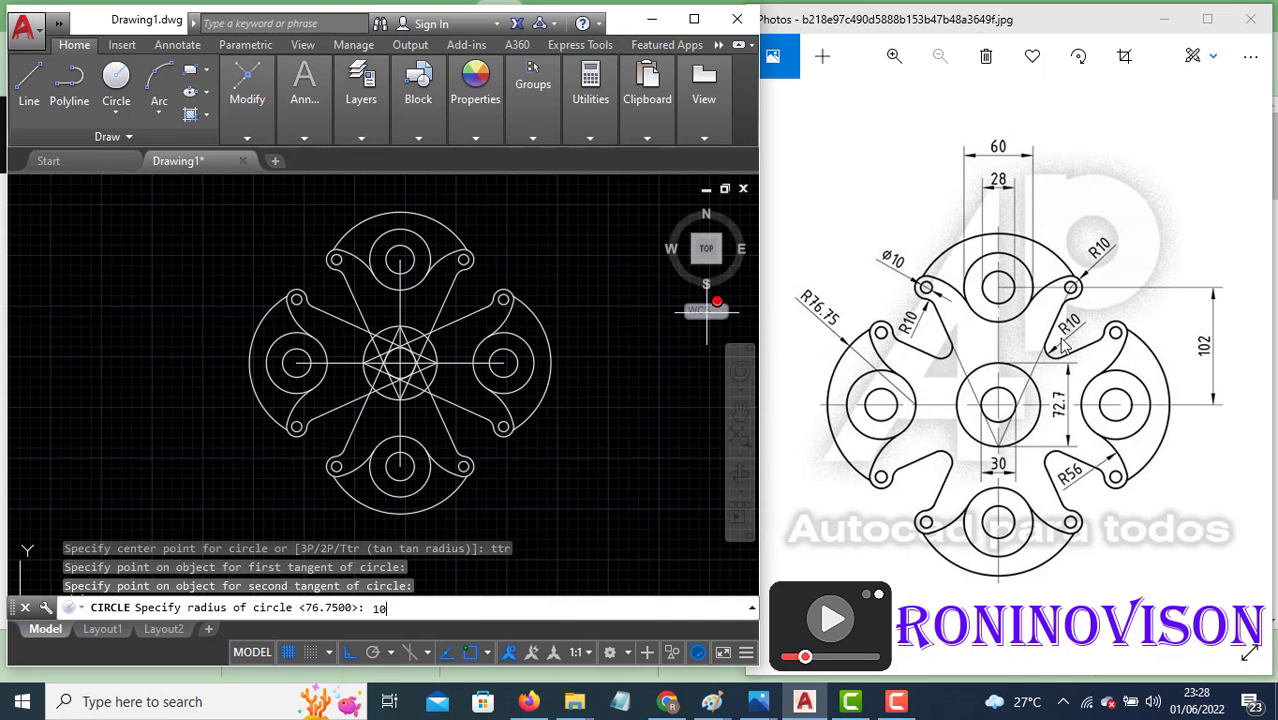
pyautogui.write('10')
pyautogui.press('Return')
# Trim the 10 mm radius circle to its inner corner arc and cut the two slanted lines back to that arc.
pyautogui.write('tr')
pyautogui.press('Return')
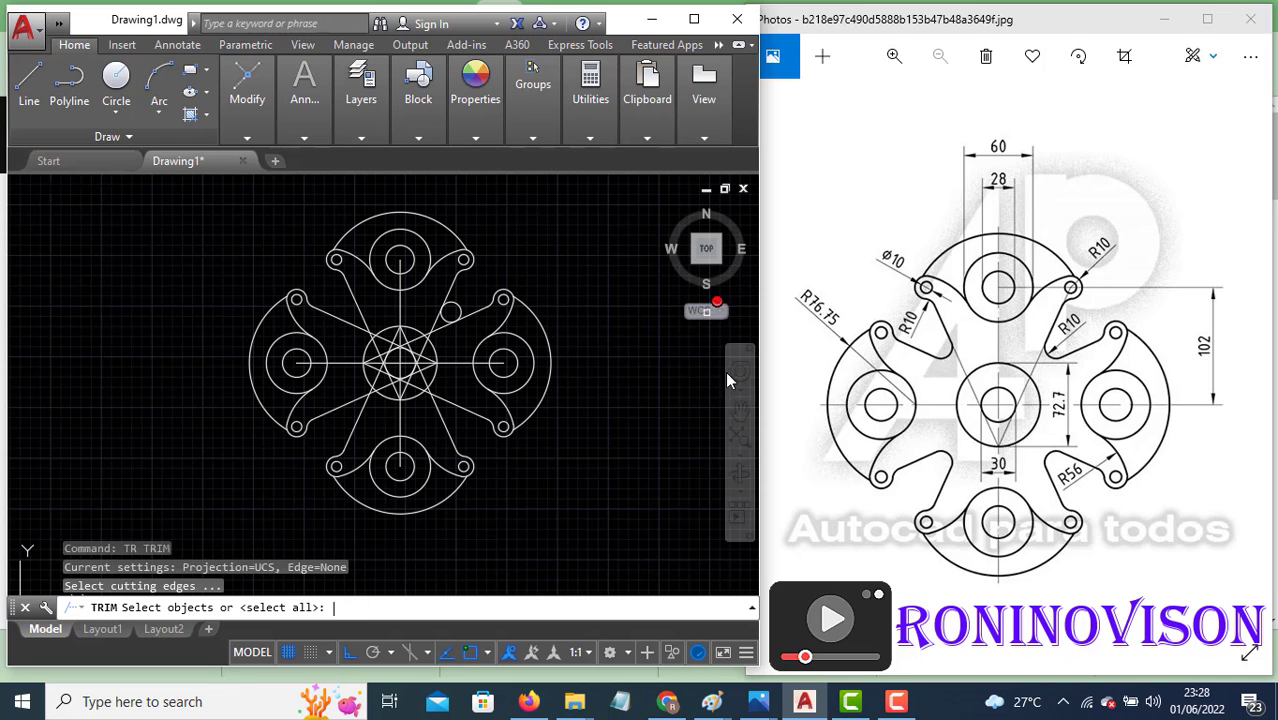
pyautogui.press('Return')
pyautogui.click(458, 306)
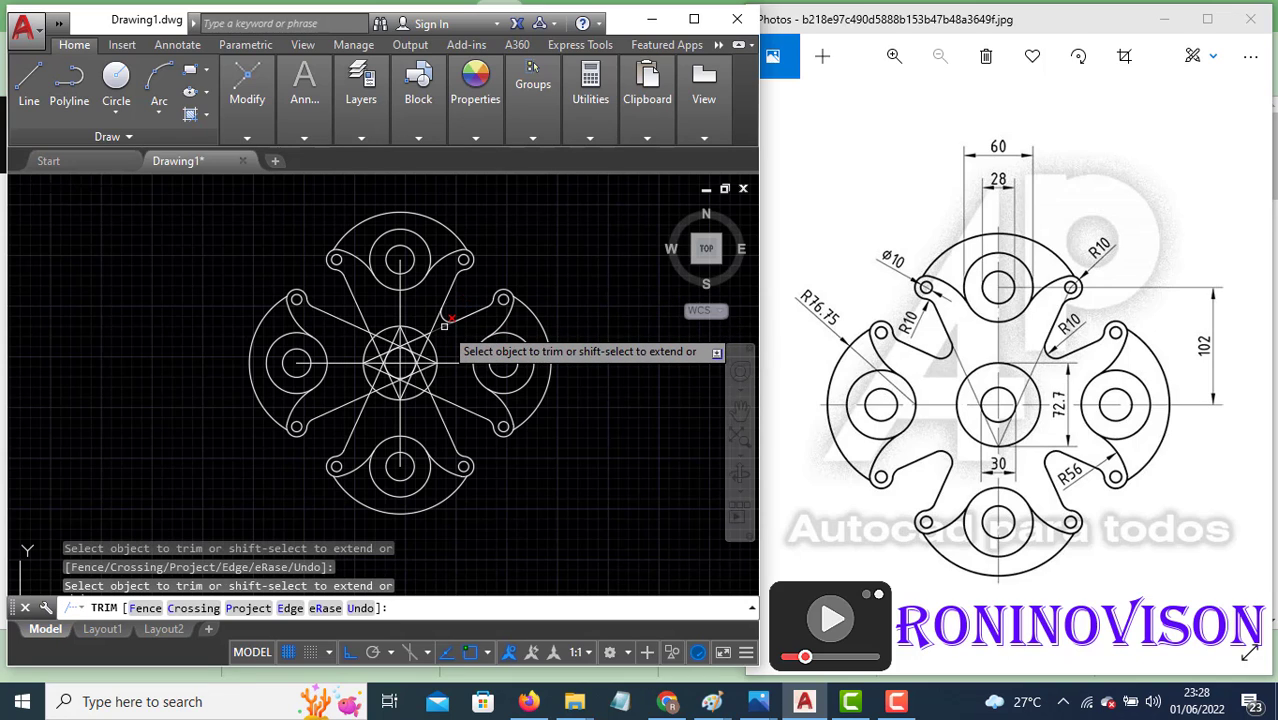
pyautogui.press('Escape')
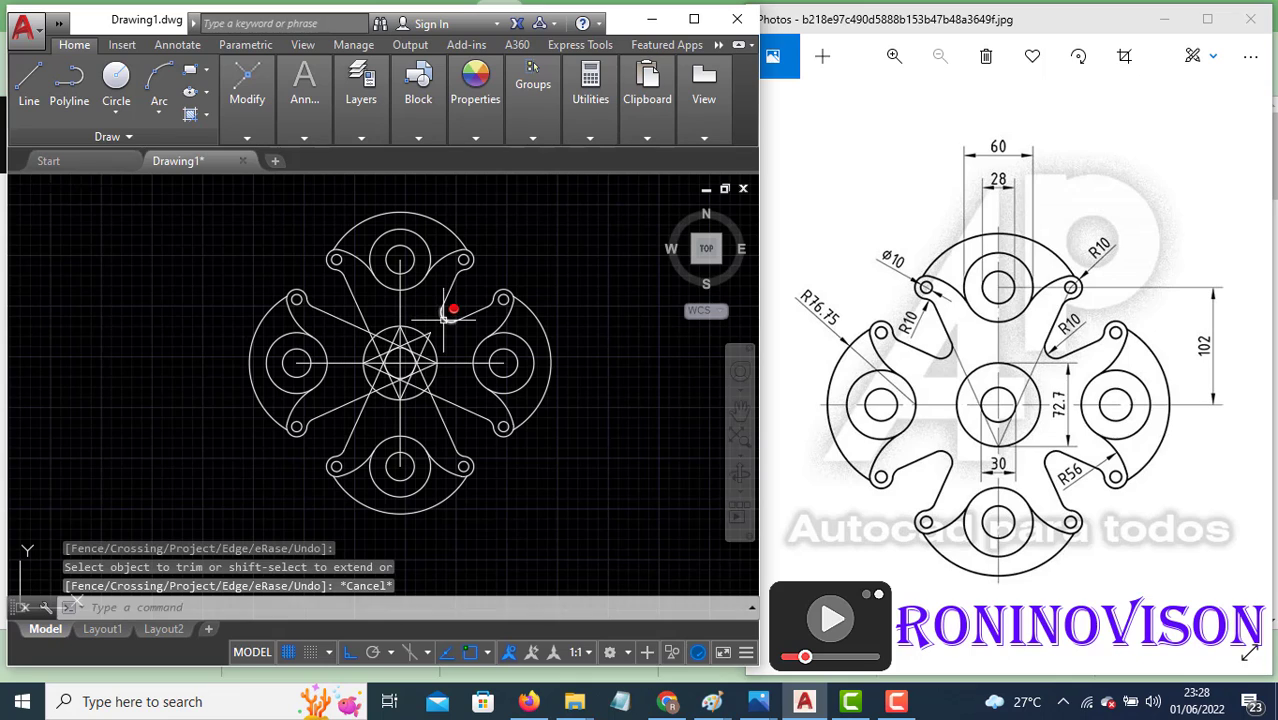
# Polar array the 10 mm radius corner arc about the centre of the central circles with 4 items.
pyautogui.click(445, 318)
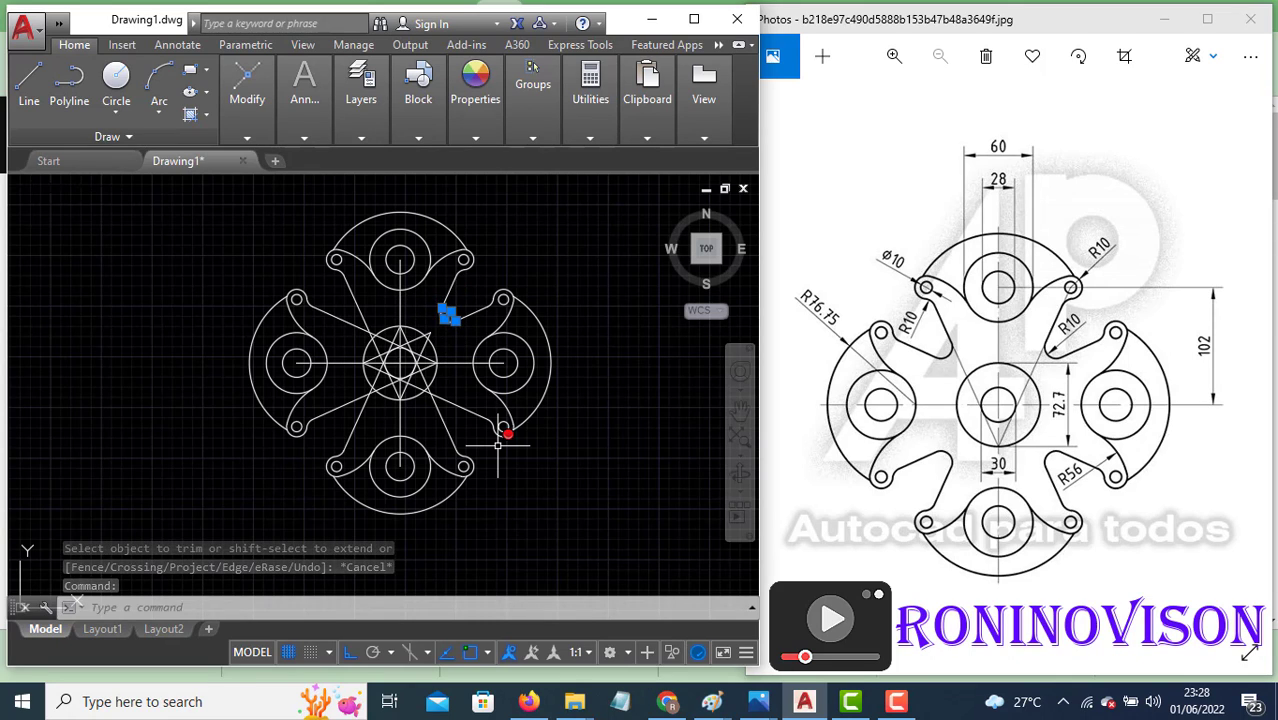
pyautogui.write('a')
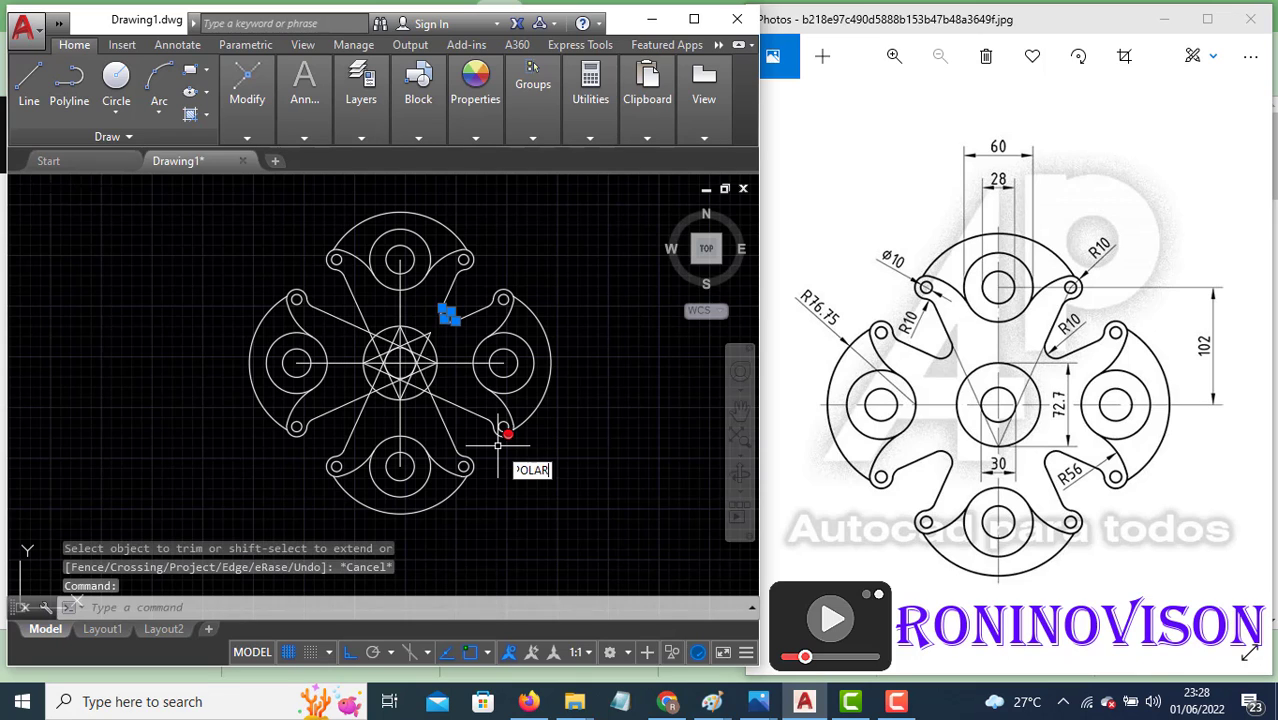
pyautogui.write('rra')
pyautogui.click(583, 490)
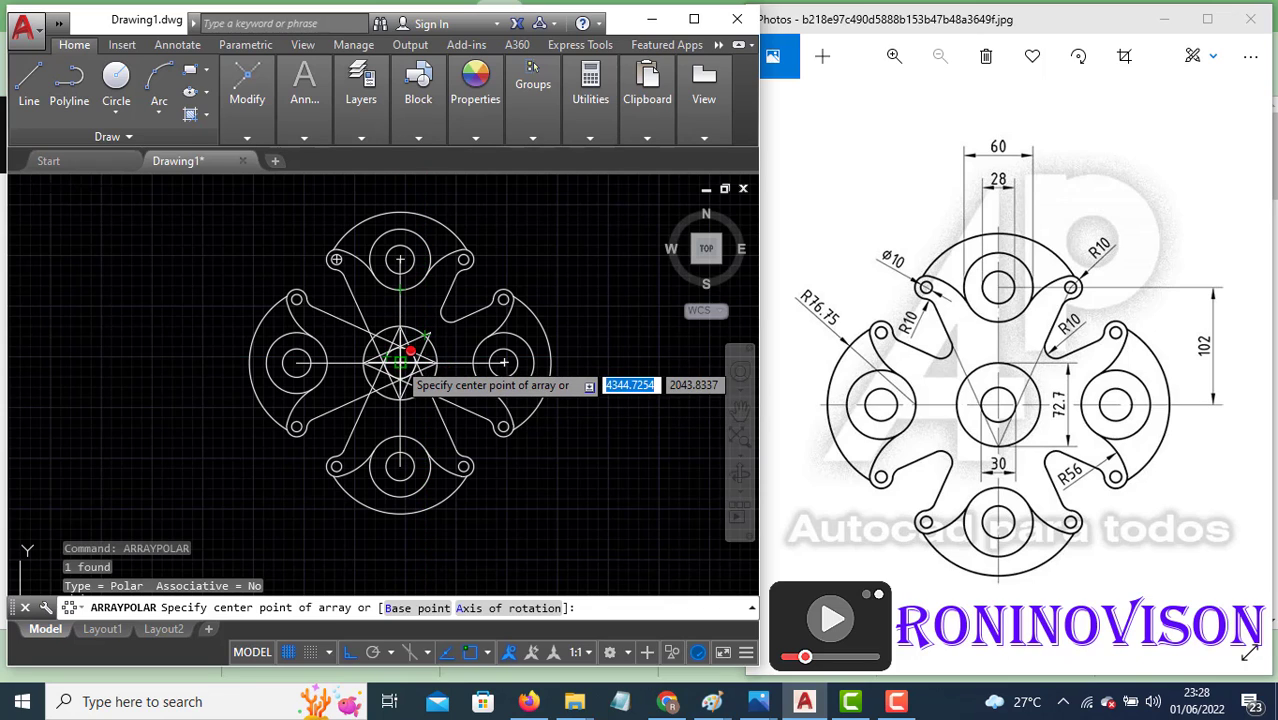
pyautogui.click(400, 363)
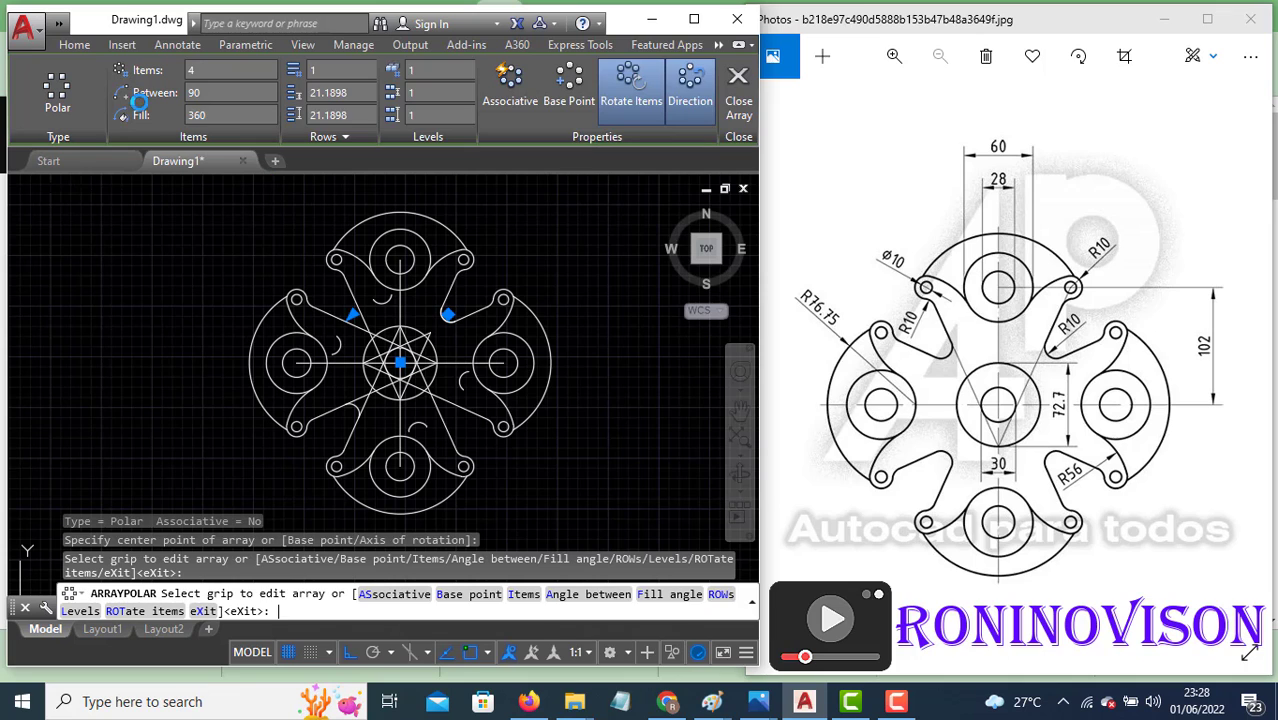
pyautogui.press('Return')
pyautogui.click(500, 355)
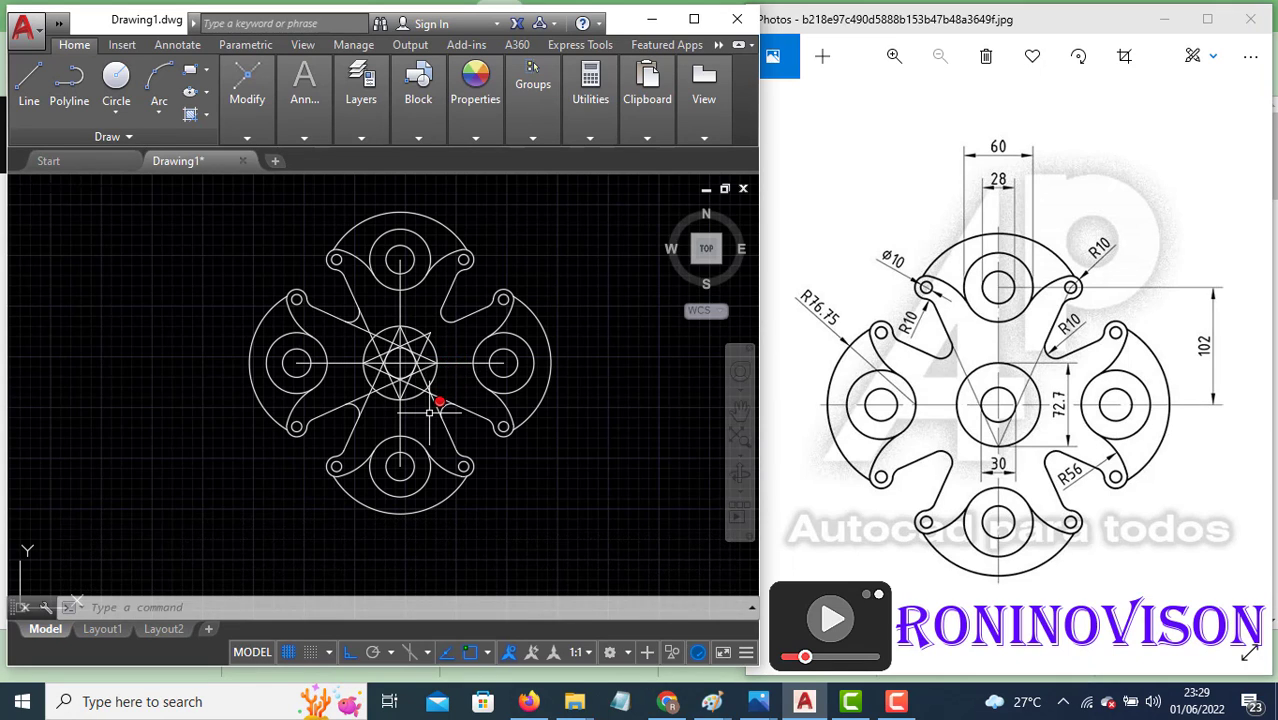
# Trim the slanted lines back to the arrayed corner arcs at the other three corners between the arms.
pyautogui.write('r')
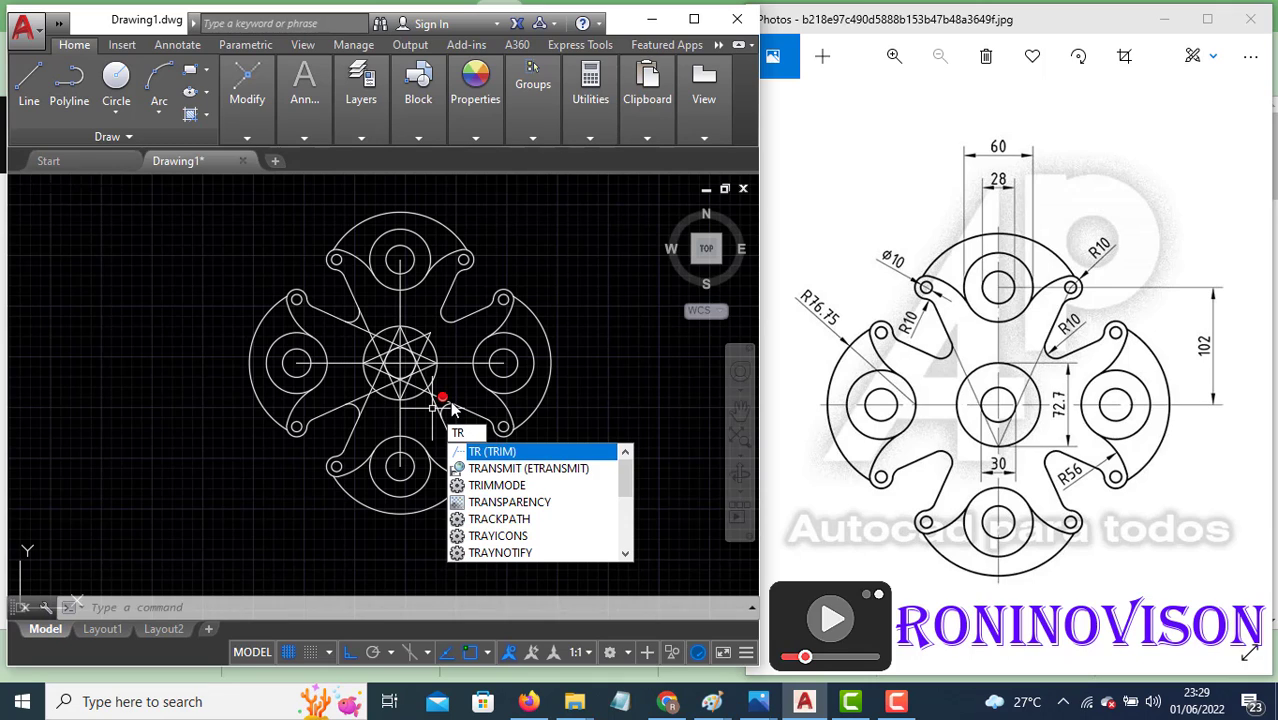
pyautogui.press('Return')
pyautogui.press('Return')
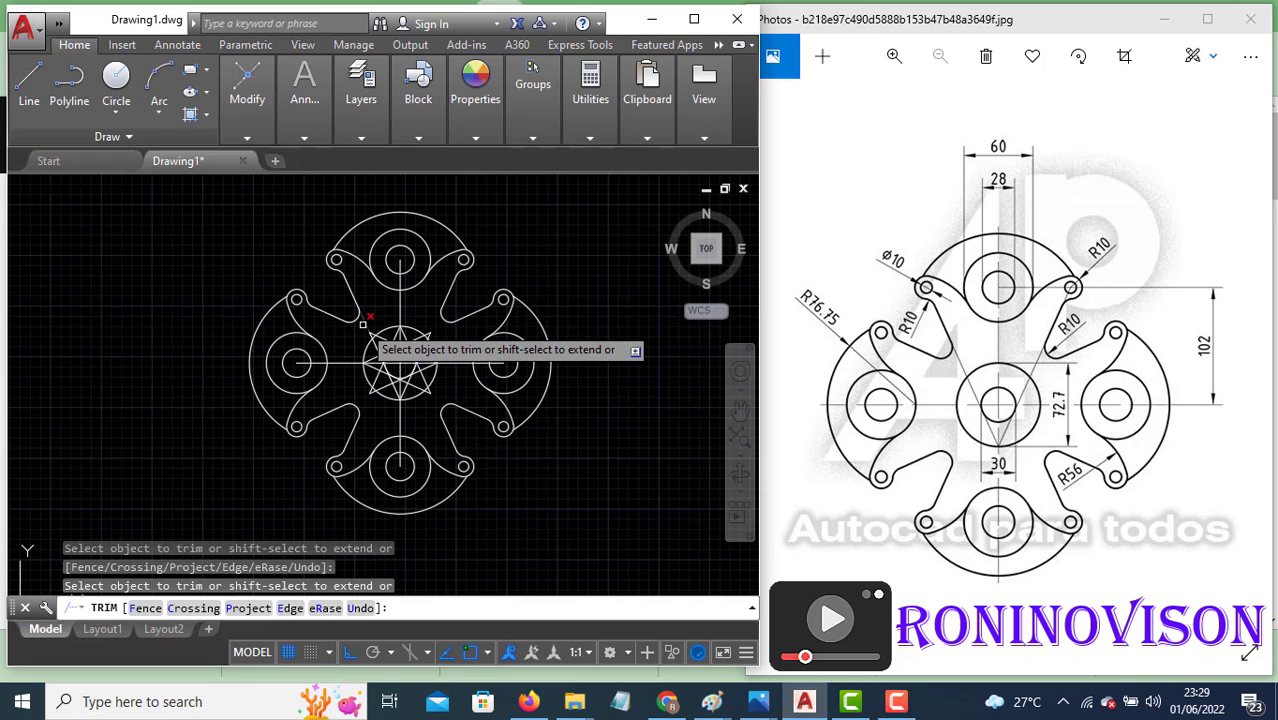
pyautogui.press('Escape')
# Erase the eight leftover slanted line pieces that form the star inside the central circles.
pyautogui.scroll(2, 427, 337)
pyautogui.click(436, 328)
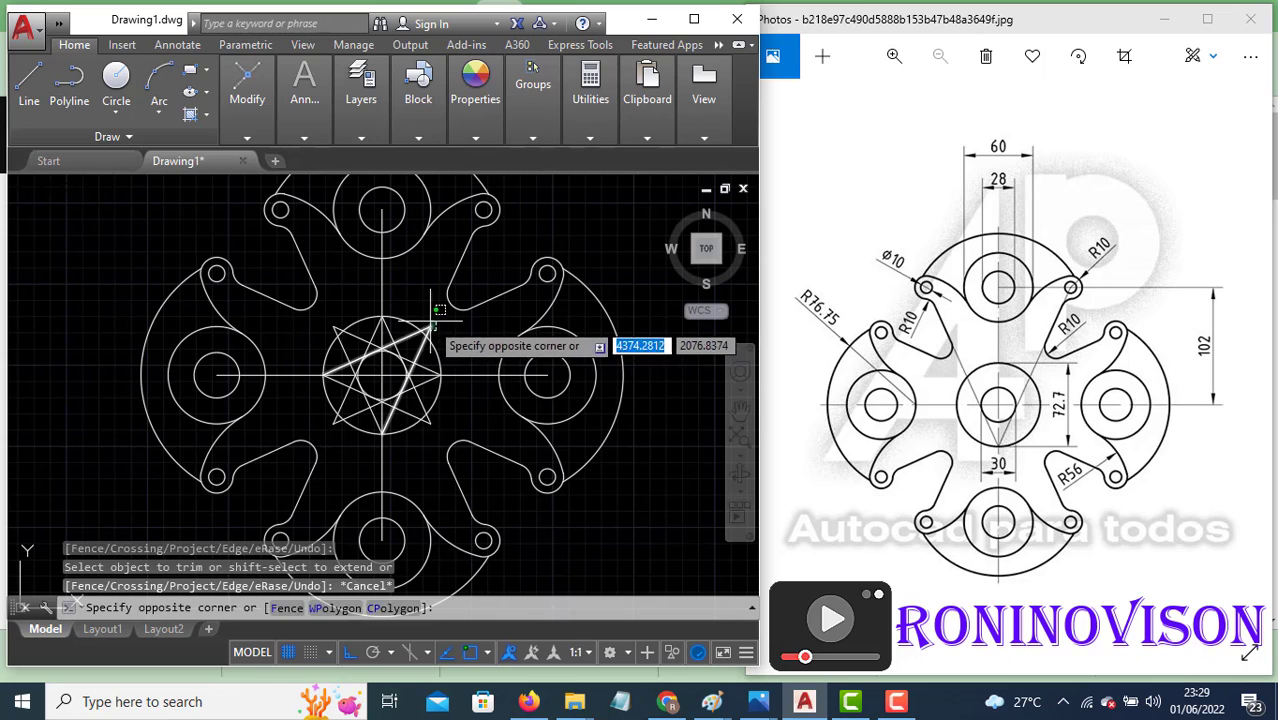
pyautogui.click(432, 388)
pyautogui.click(434, 429)
pyautogui.click(431, 424)
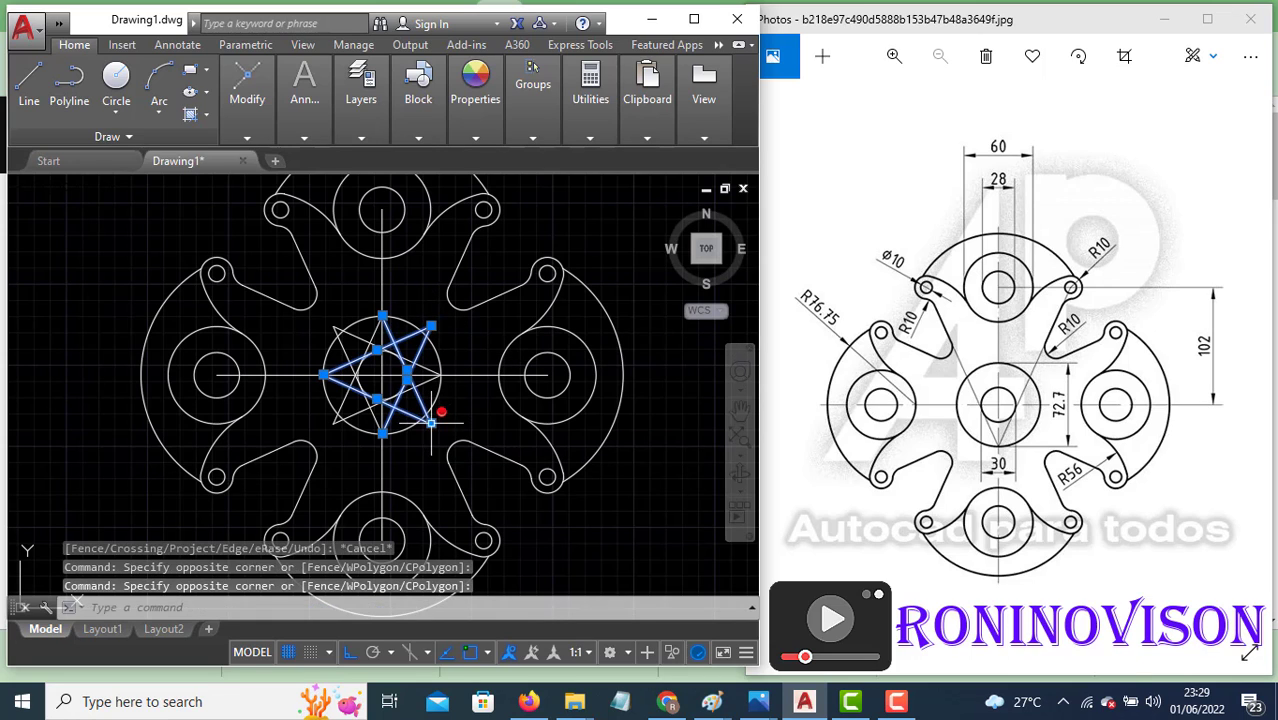
pyautogui.click(340, 428)
pyautogui.click(318, 421)
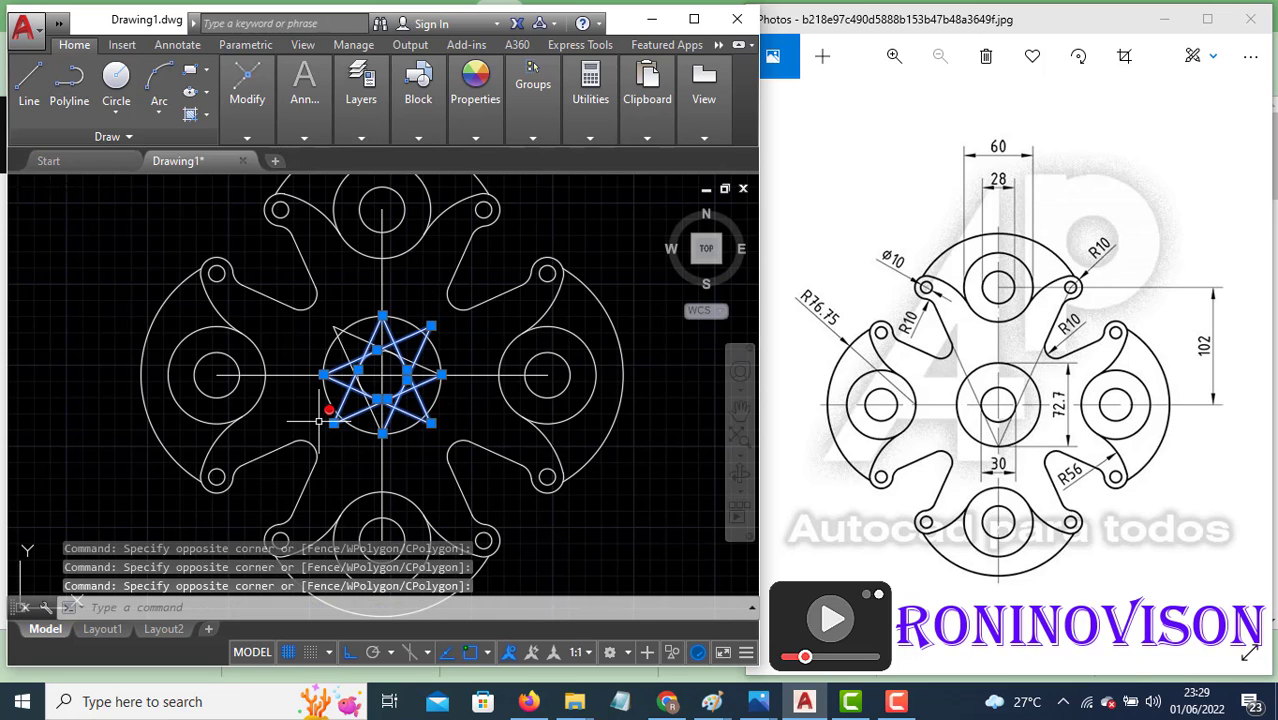
pyautogui.click(338, 330)
pyautogui.click(337, 331)
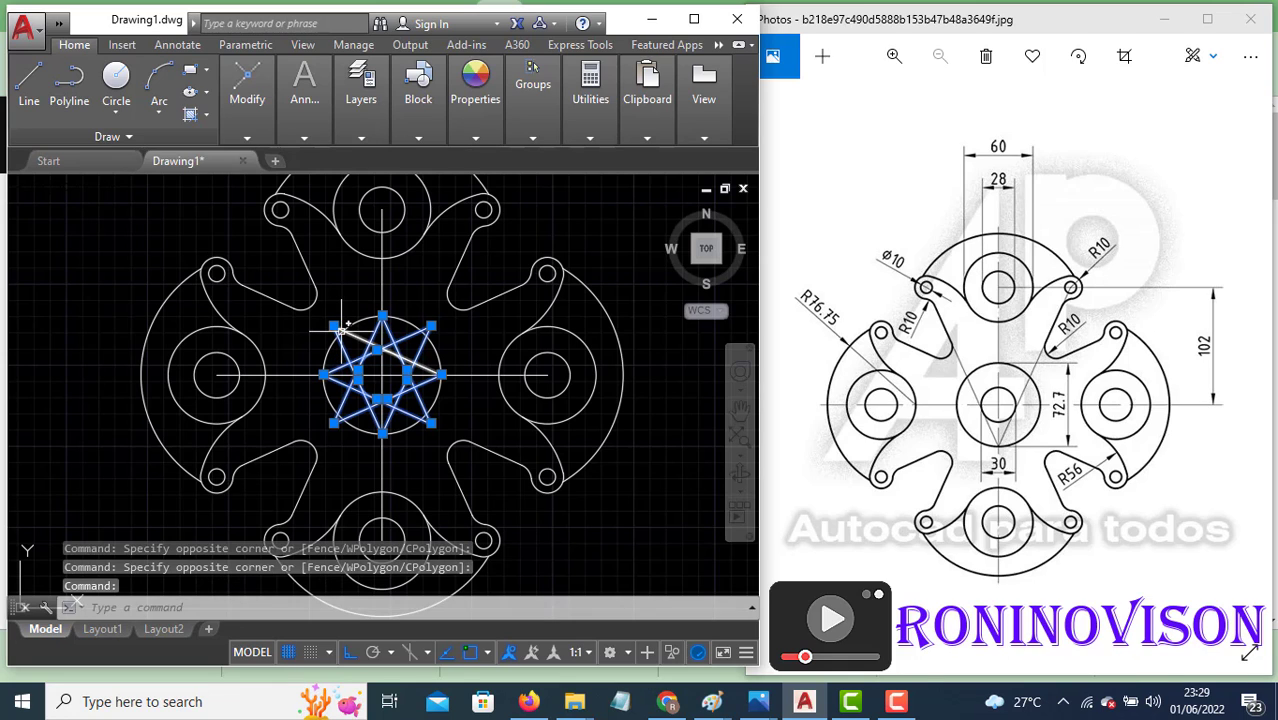
pyautogui.write('E')
pyautogui.press('Return')
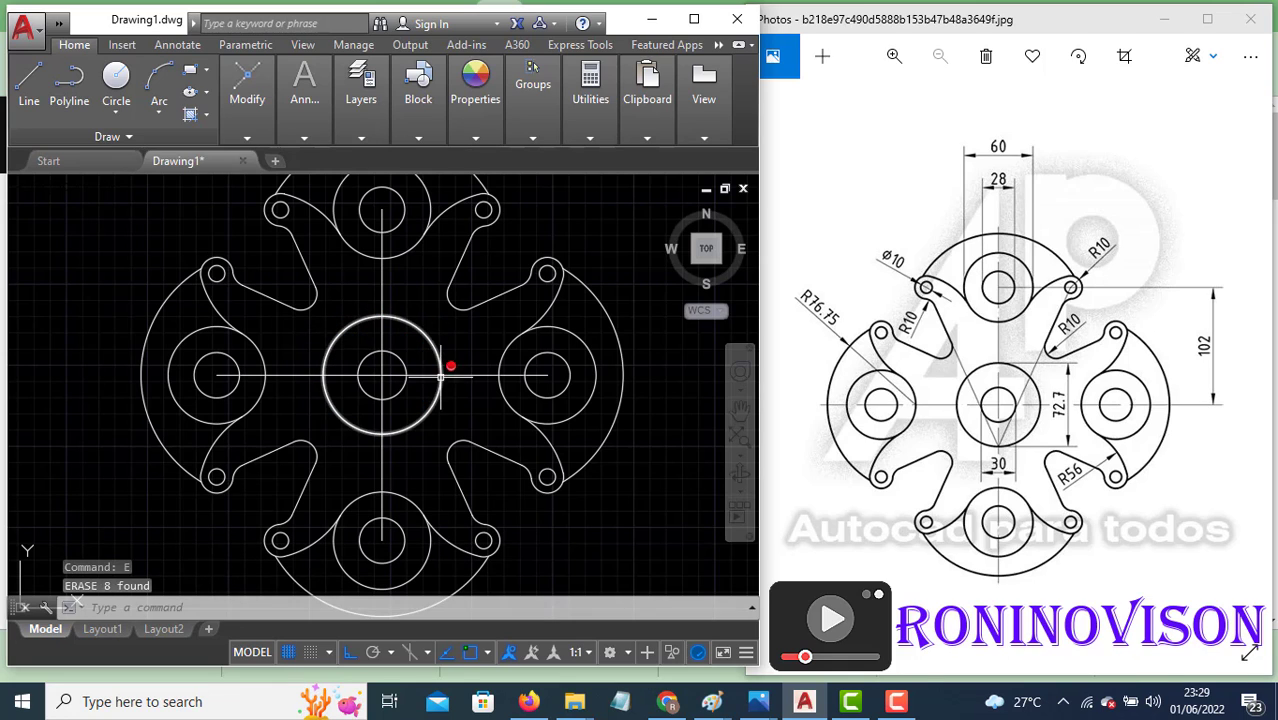
pyautogui.scroll(-2, 530, 373)
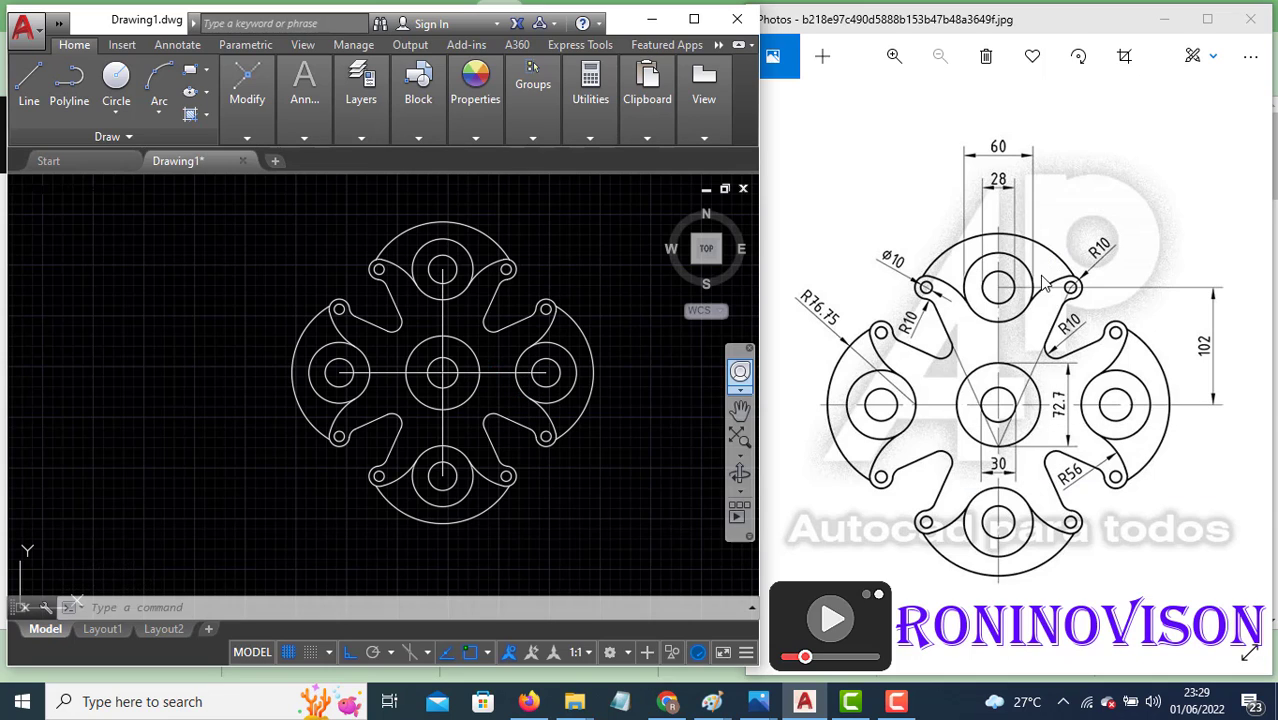
# Erase the horizontal and vertical construction lines joining the central circles to the four arm circles.
pyautogui.click(452, 363)
pyautogui.click(398, 372)
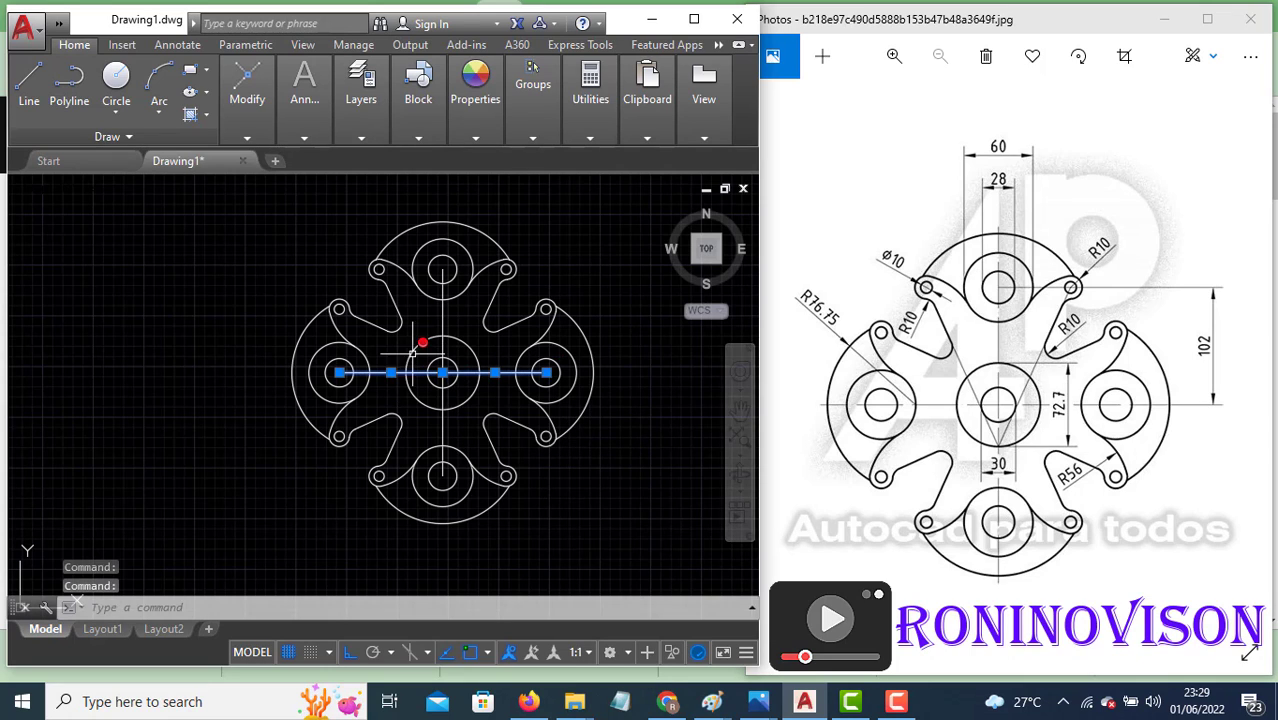
pyautogui.click(444, 320)
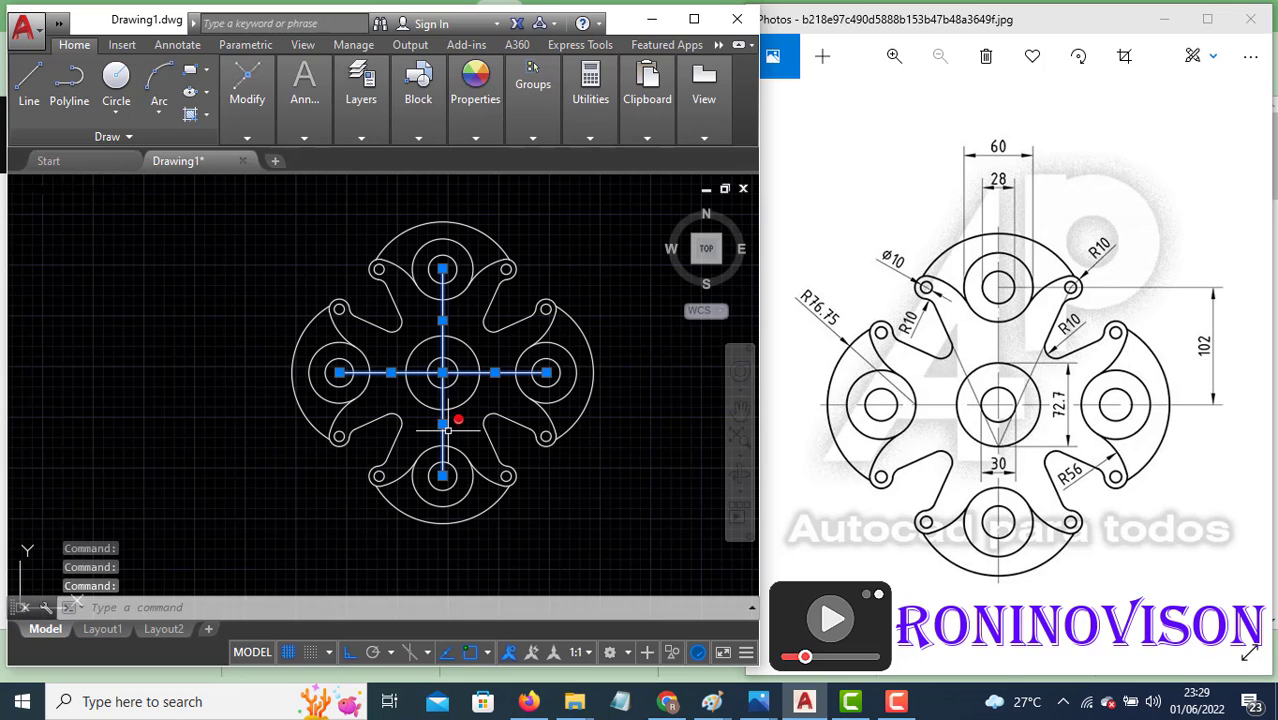
pyautogui.write('e')
pyautogui.press('Return')
pyautogui.moveTo(484, 397); pyautogui.dragTo(454, 400, button='middle')
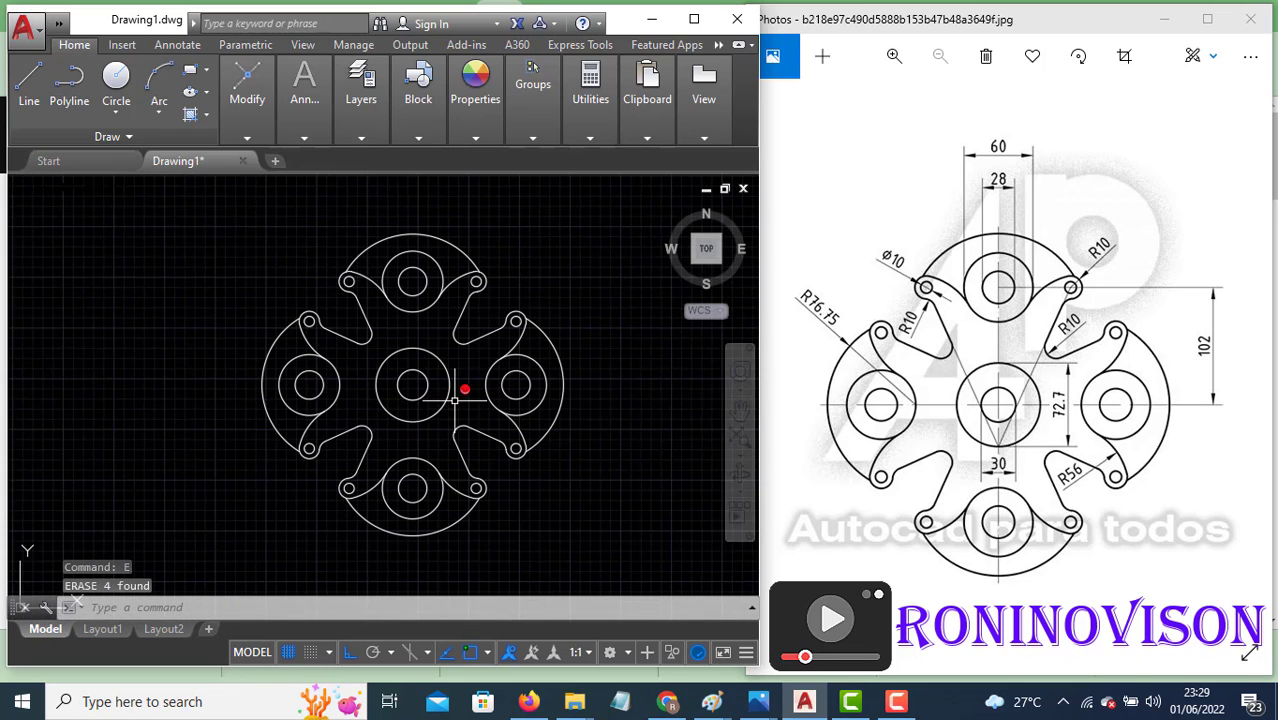
# Add a center mark to the outer central circle.
pyautogui.click(176, 46)
pyautogui.click(373, 136)
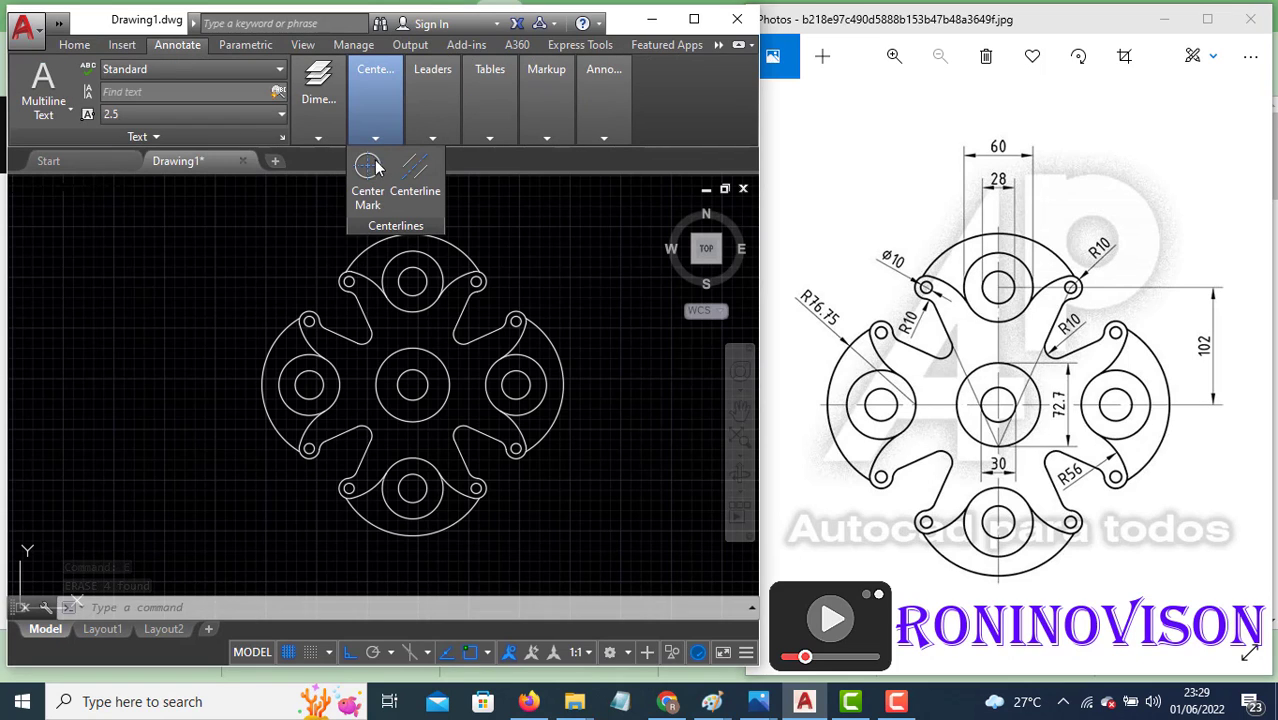
pyautogui.click(368, 178)
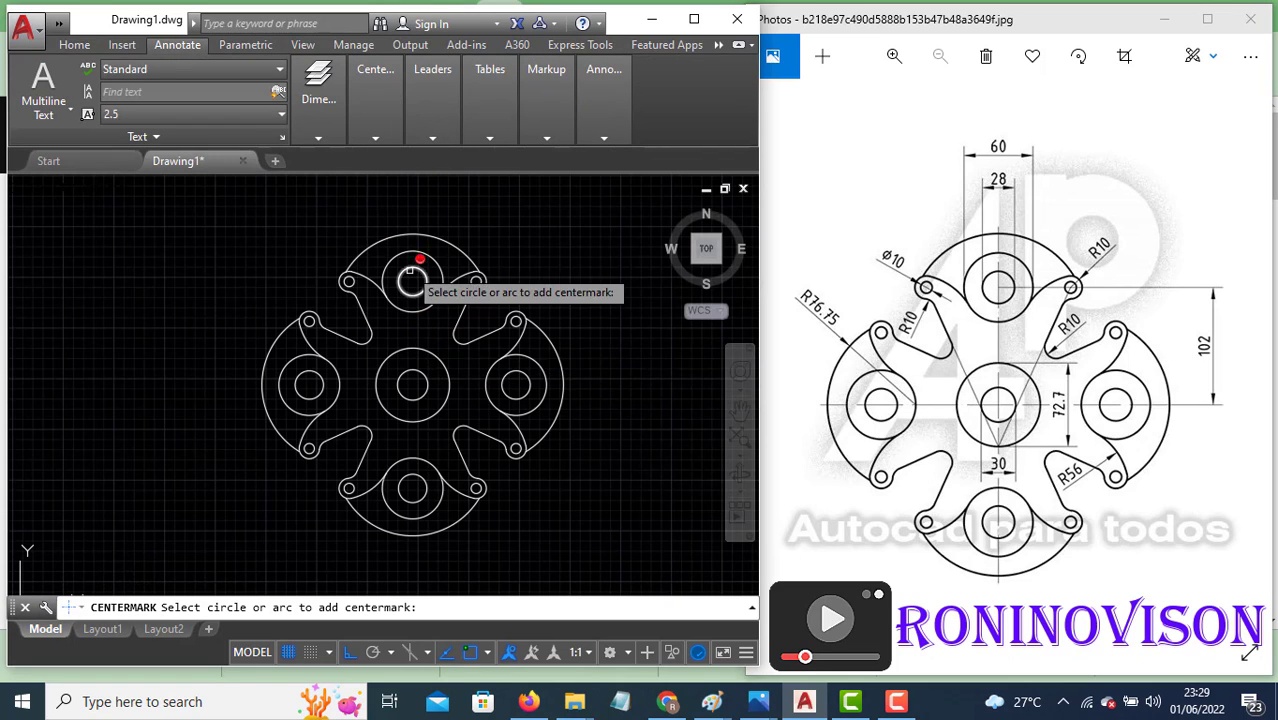
pyautogui.click(440, 382)
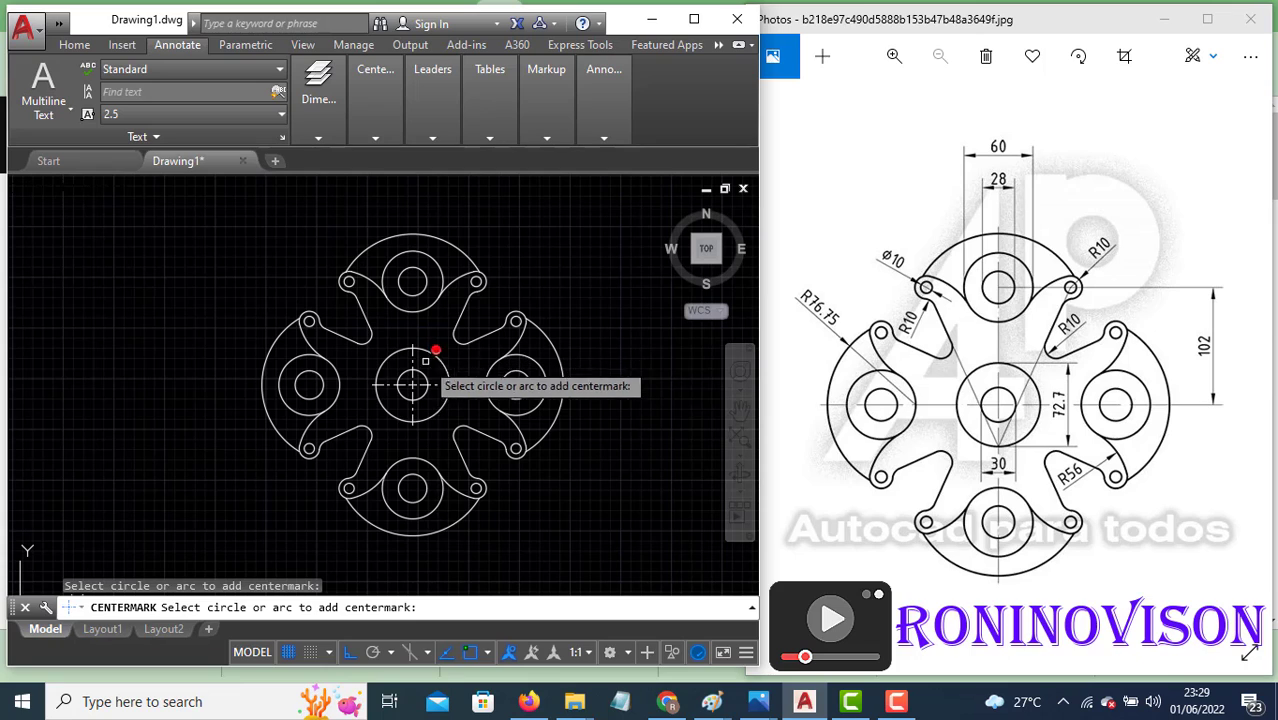
pyautogui.press('Escape')
# Stretch all four ends of the central circle's center mark just beyond the outer arcs of the arms.
pyautogui.click(438, 383)
pyautogui.click(452, 384)
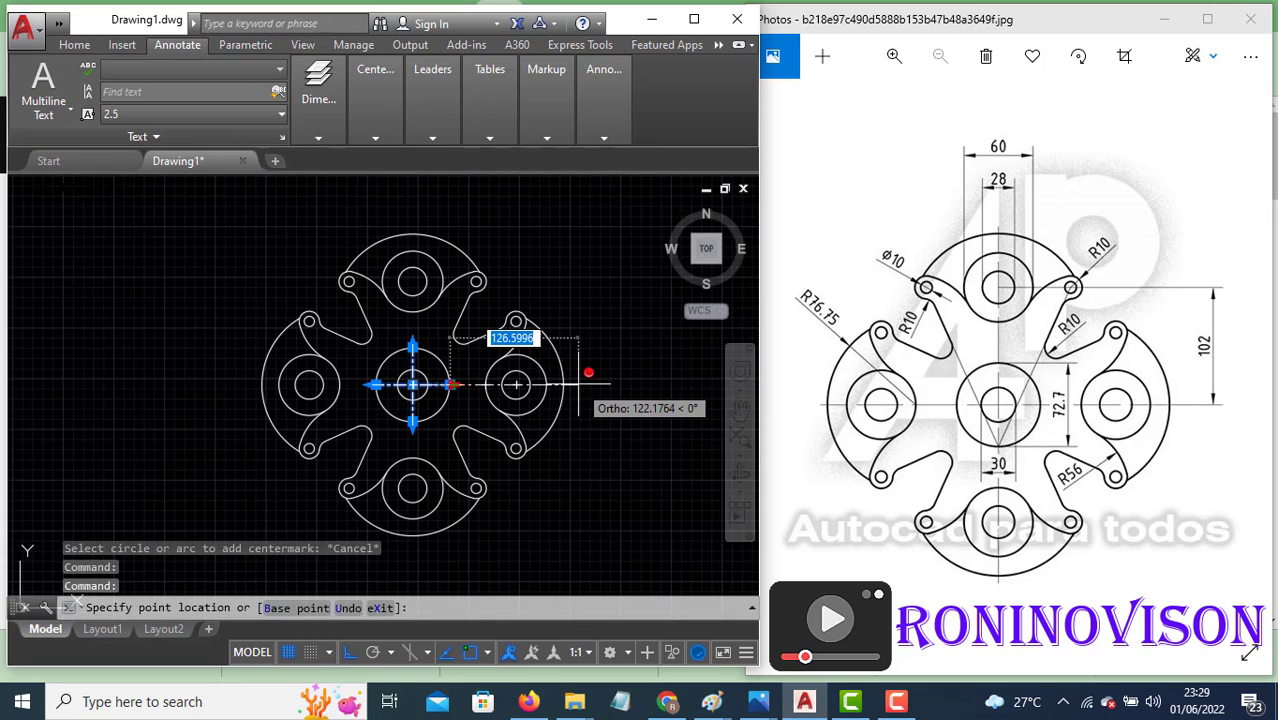
pyautogui.click(412, 344)
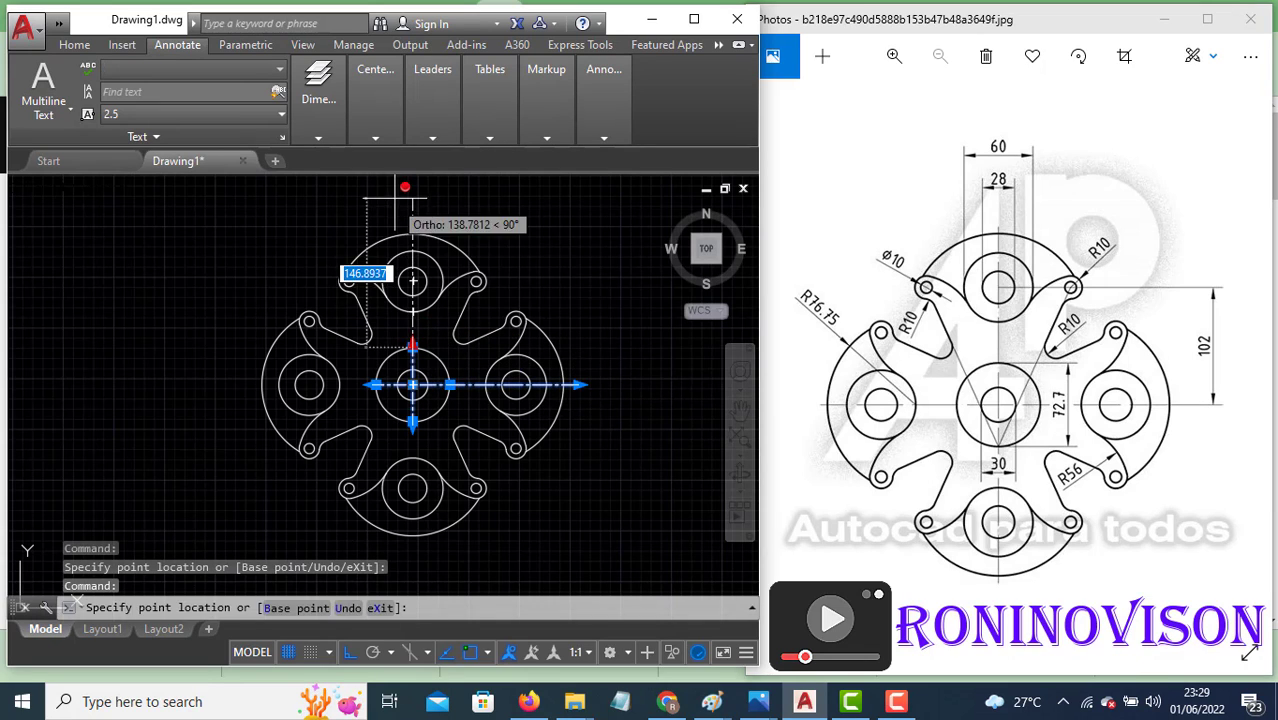
pyautogui.click(397, 219)
pyautogui.click(375, 384)
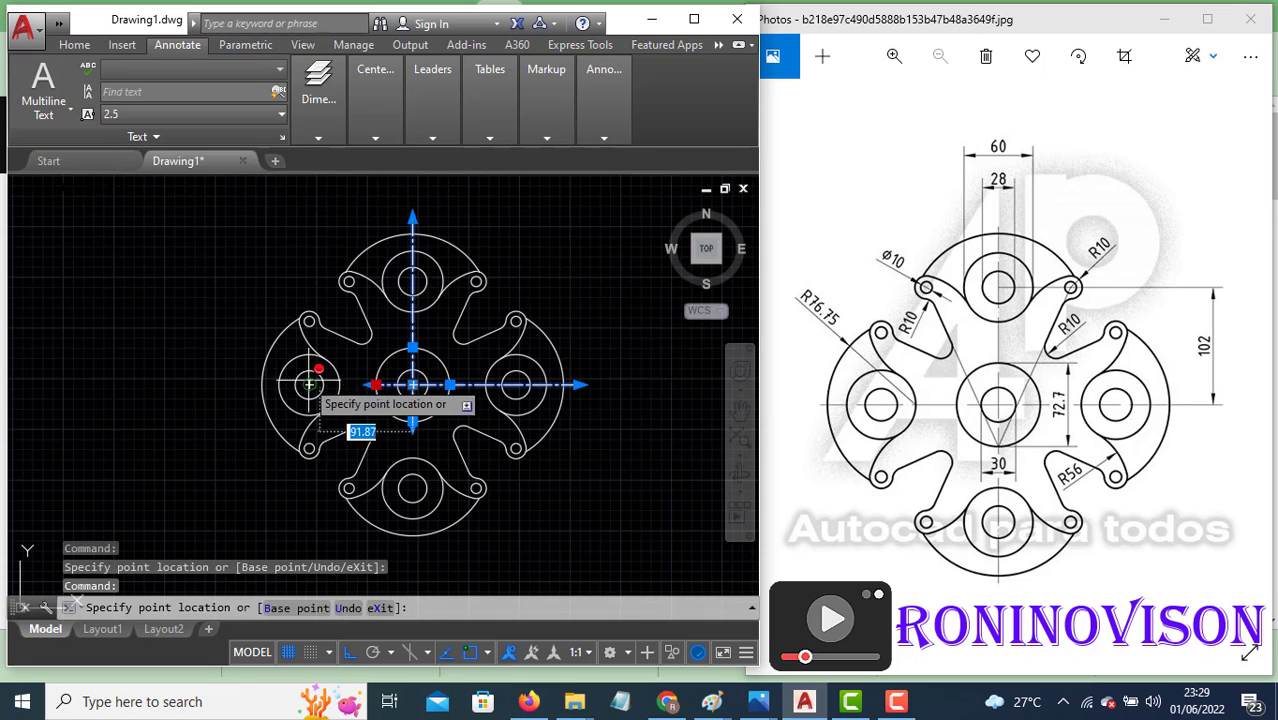
pyautogui.click(239, 383)
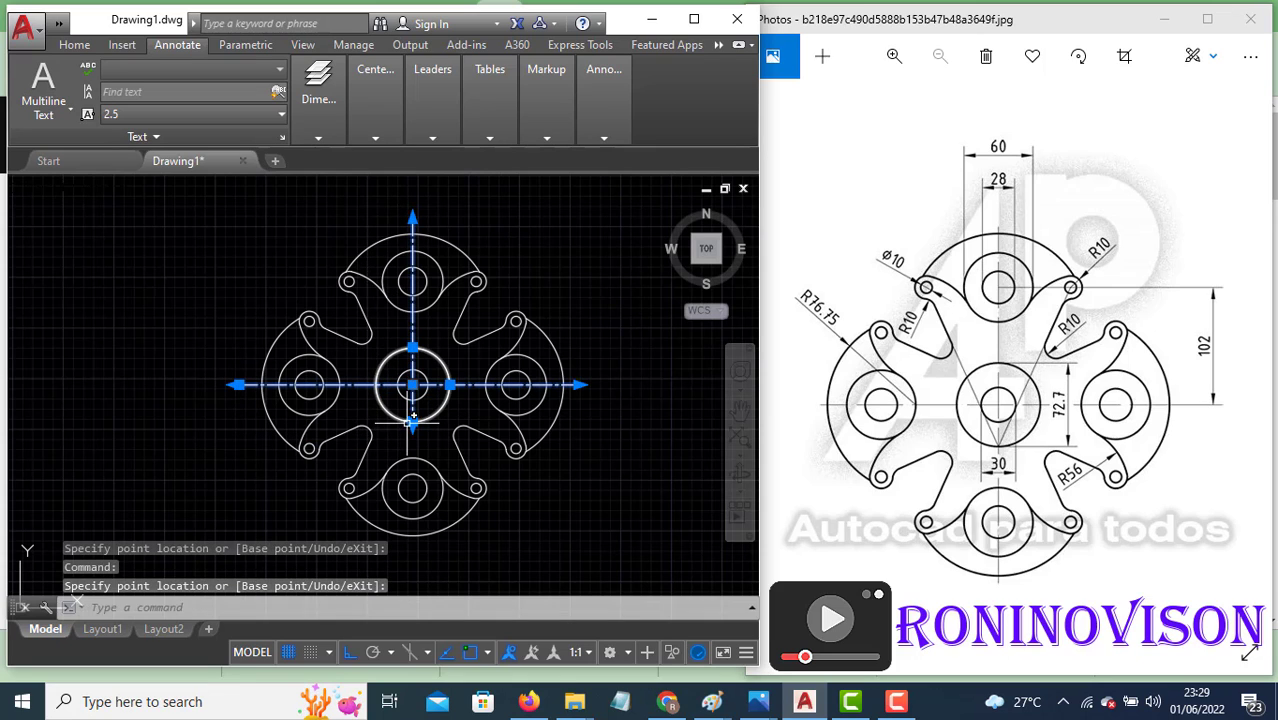
pyautogui.click(412, 420)
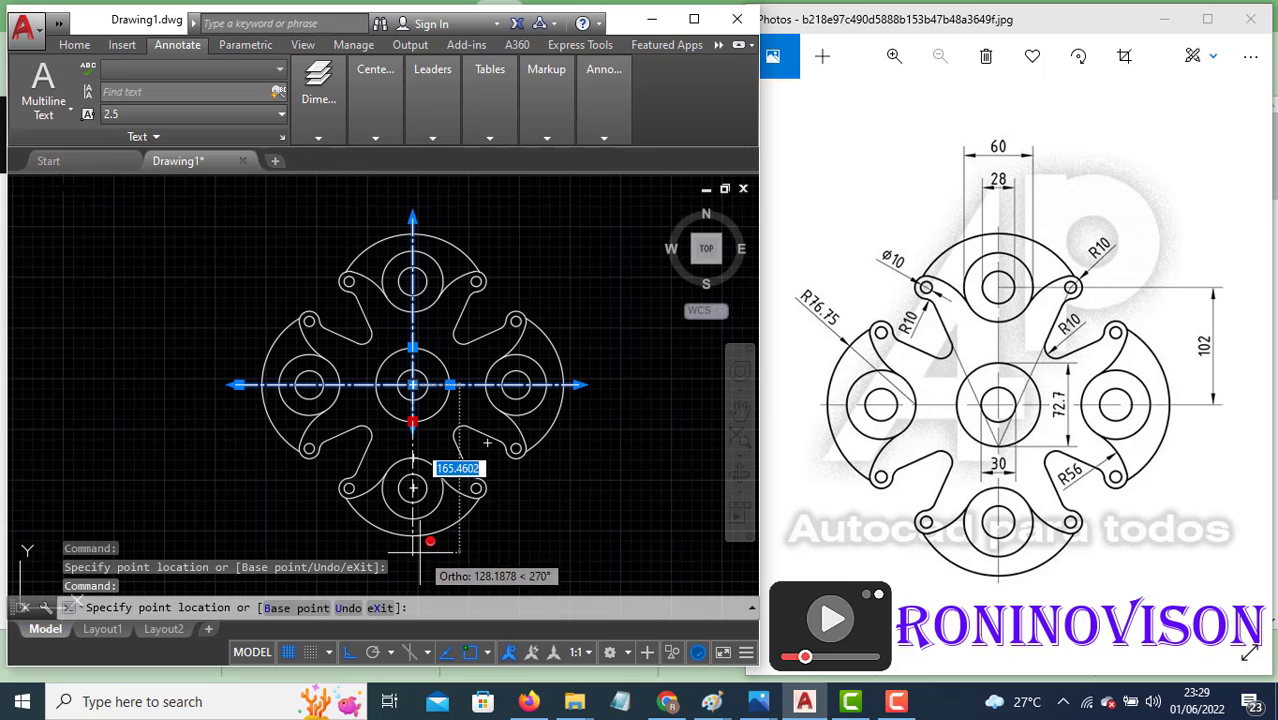
pyautogui.click(428, 540)
pyautogui.press('Escape')
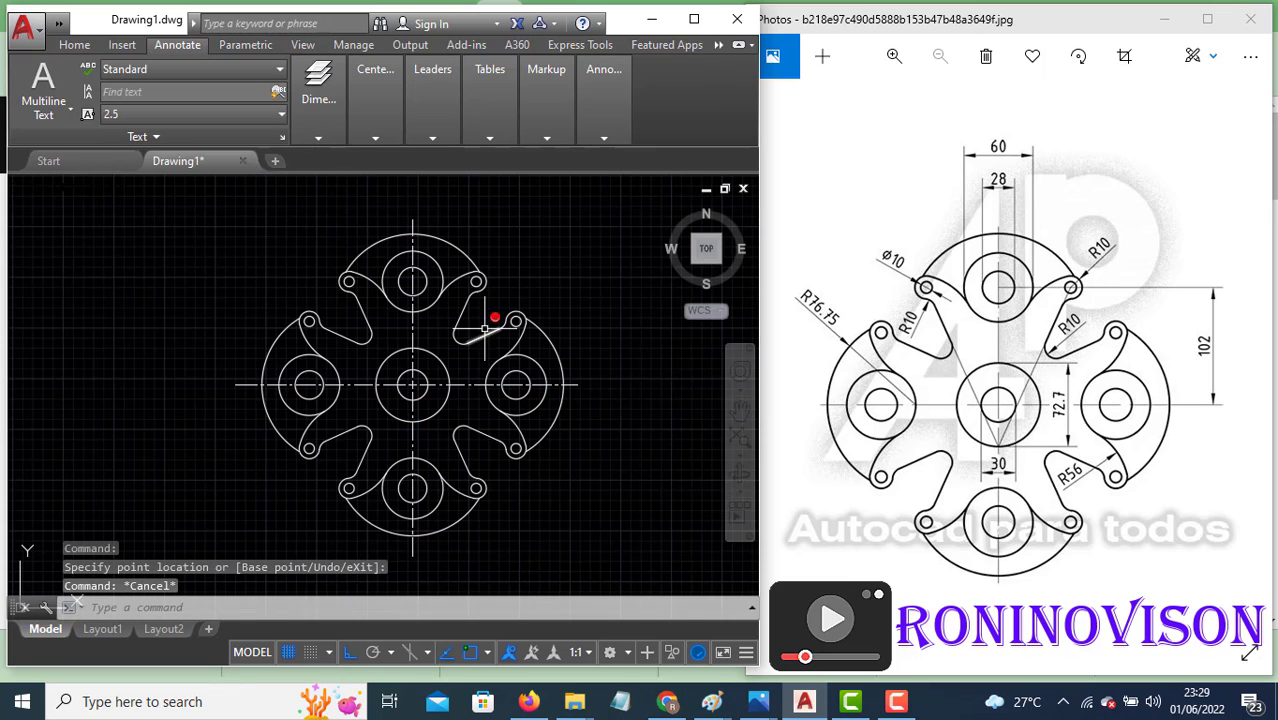
# Add a horizontal linear dimension across the diameter of the inner central circle.
pyautogui.click(318, 137)
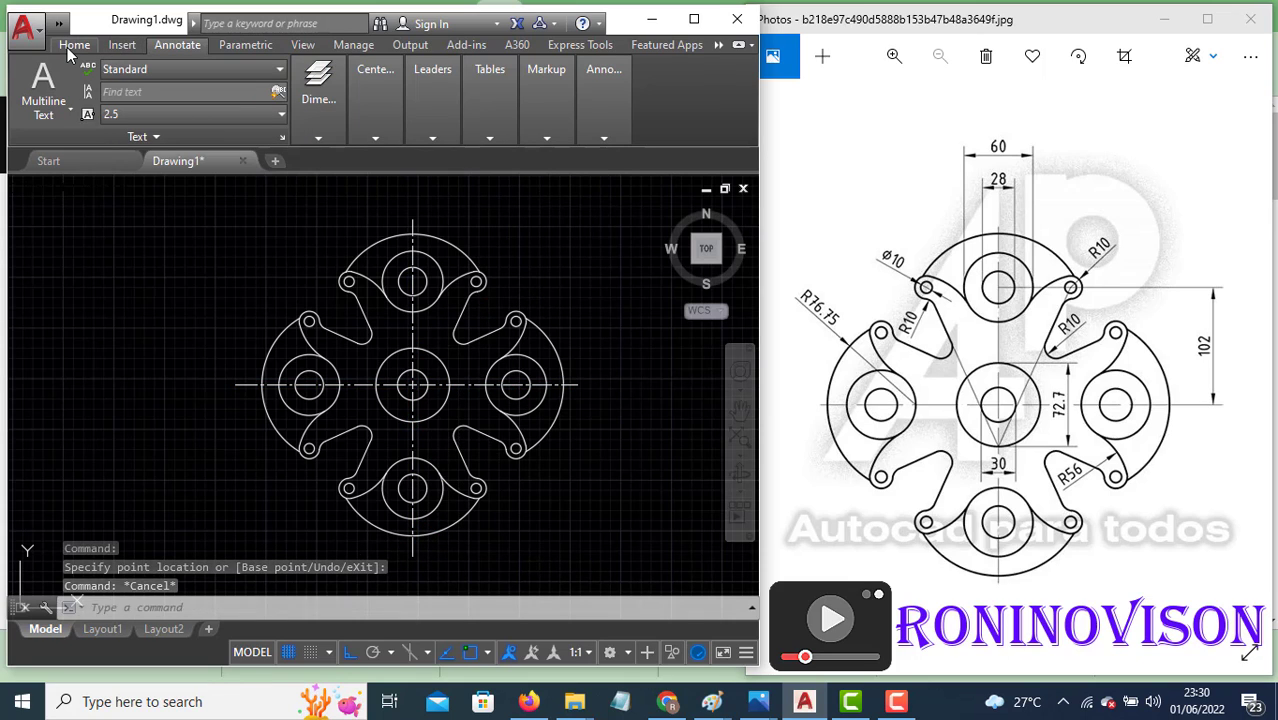
pyautogui.click(70, 45)
pyautogui.click(305, 139)
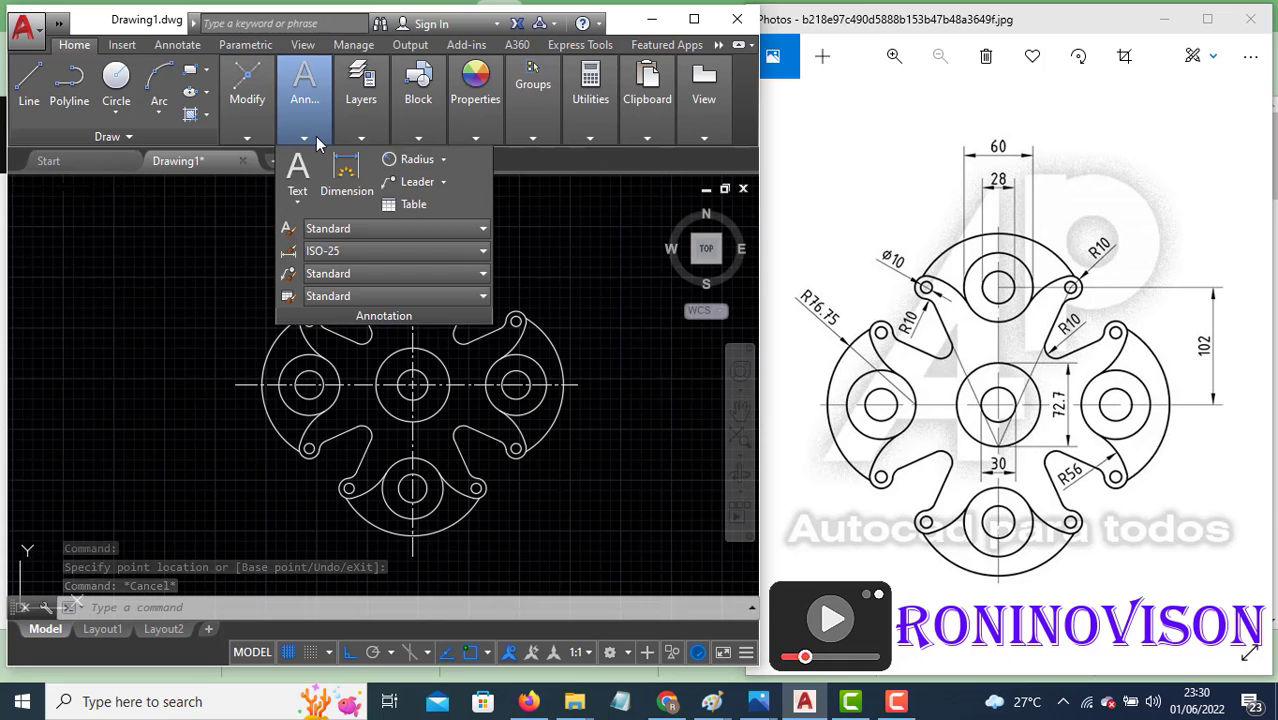
pyautogui.click(443, 160)
pyautogui.click(439, 192)
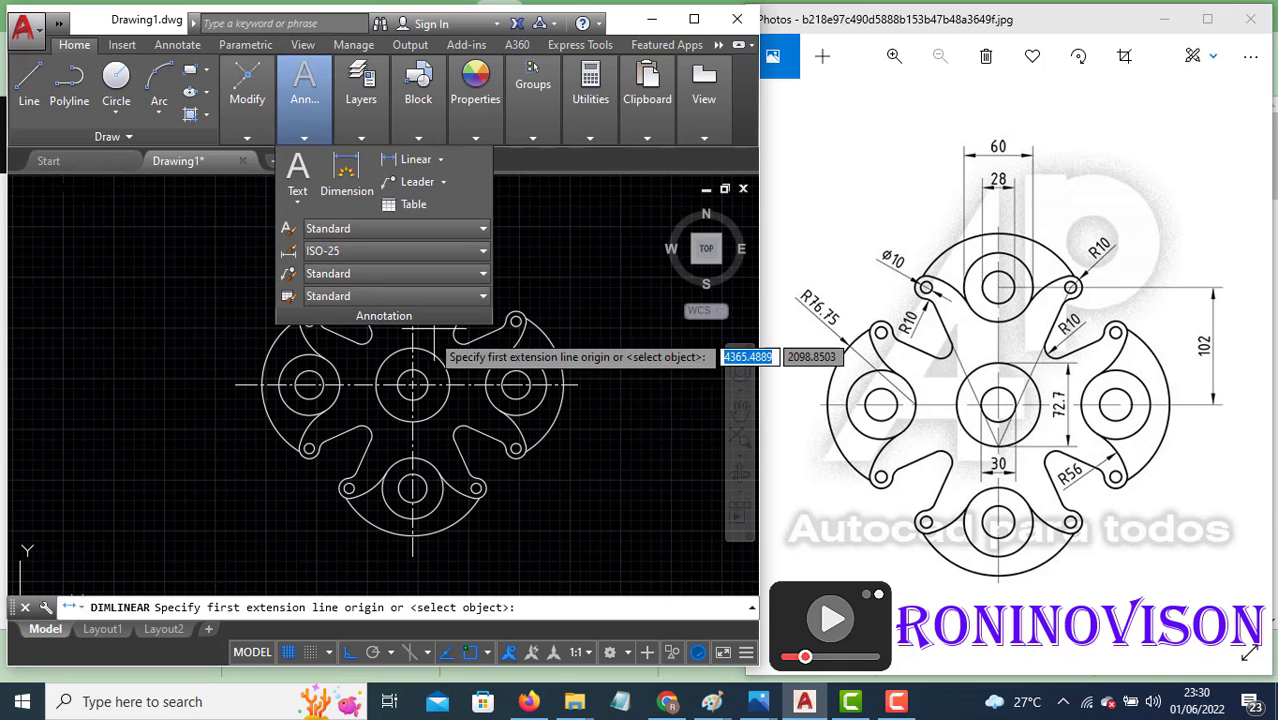
pyautogui.click(412, 385)
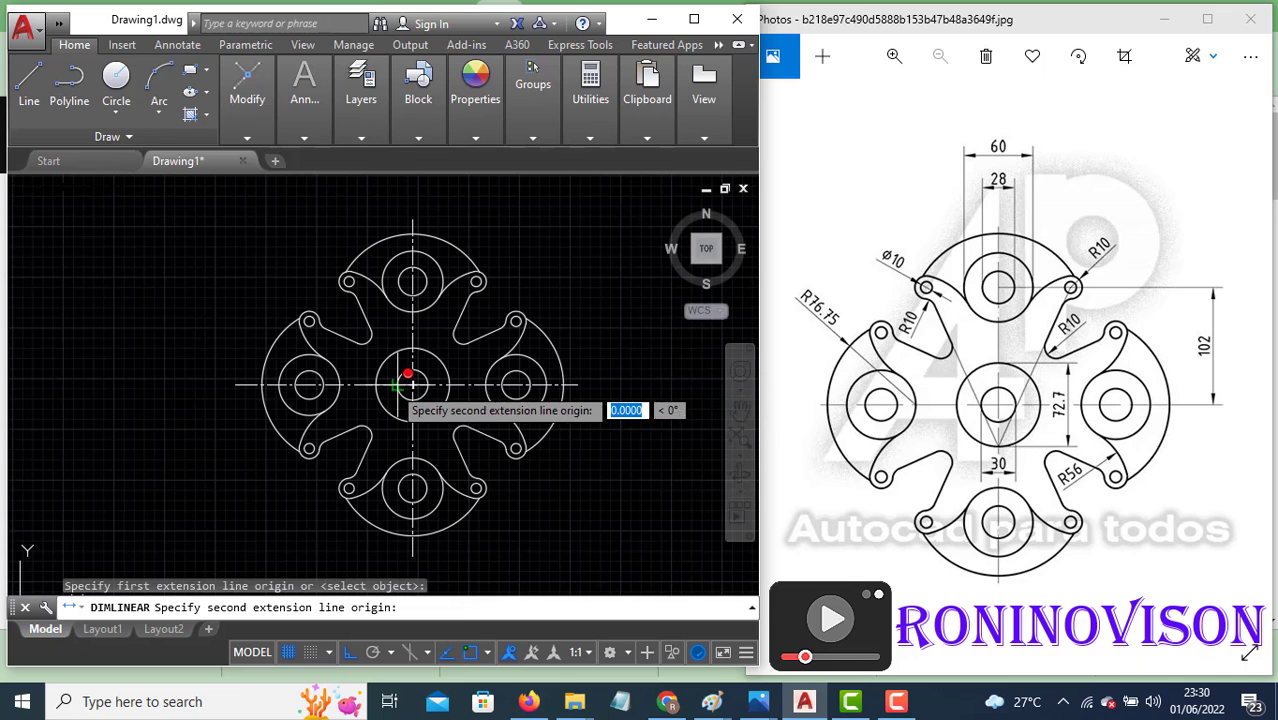
pyautogui.click(428, 385)
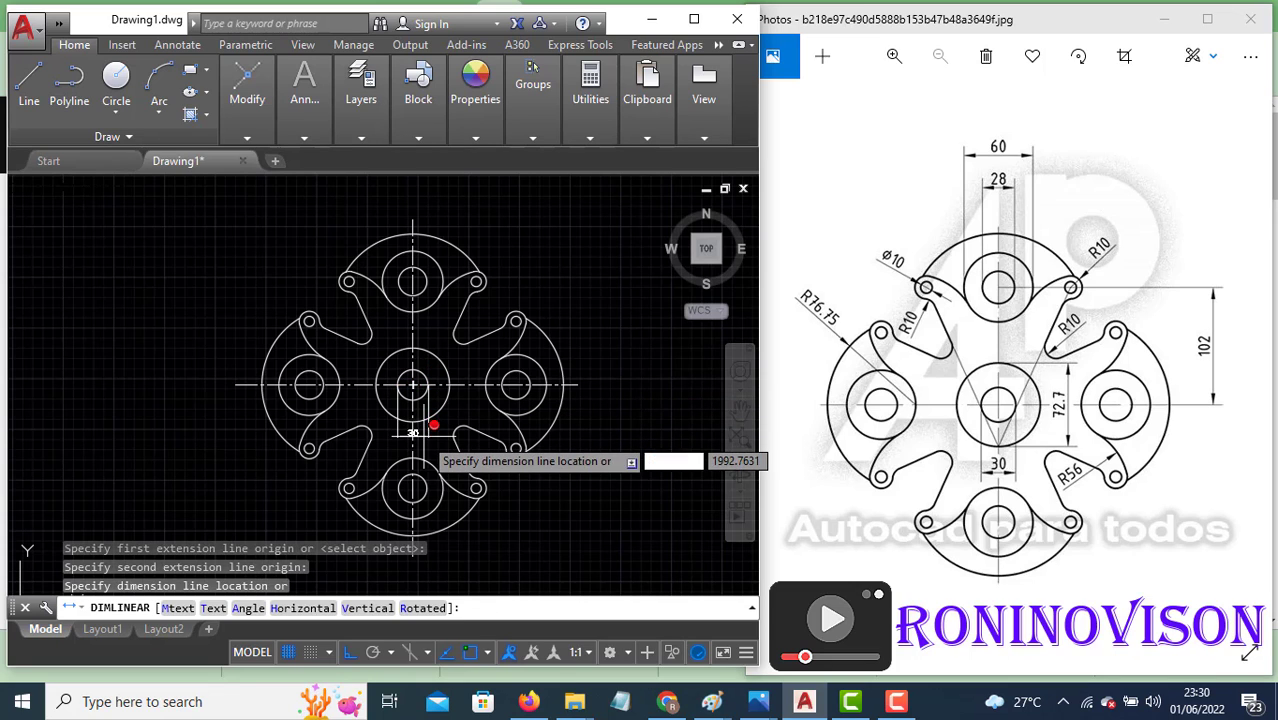
pyautogui.click(420, 440)
# Move the inner central circle's dimension line down to just below the outer central circle.
pyautogui.scroll(4, 417, 407)
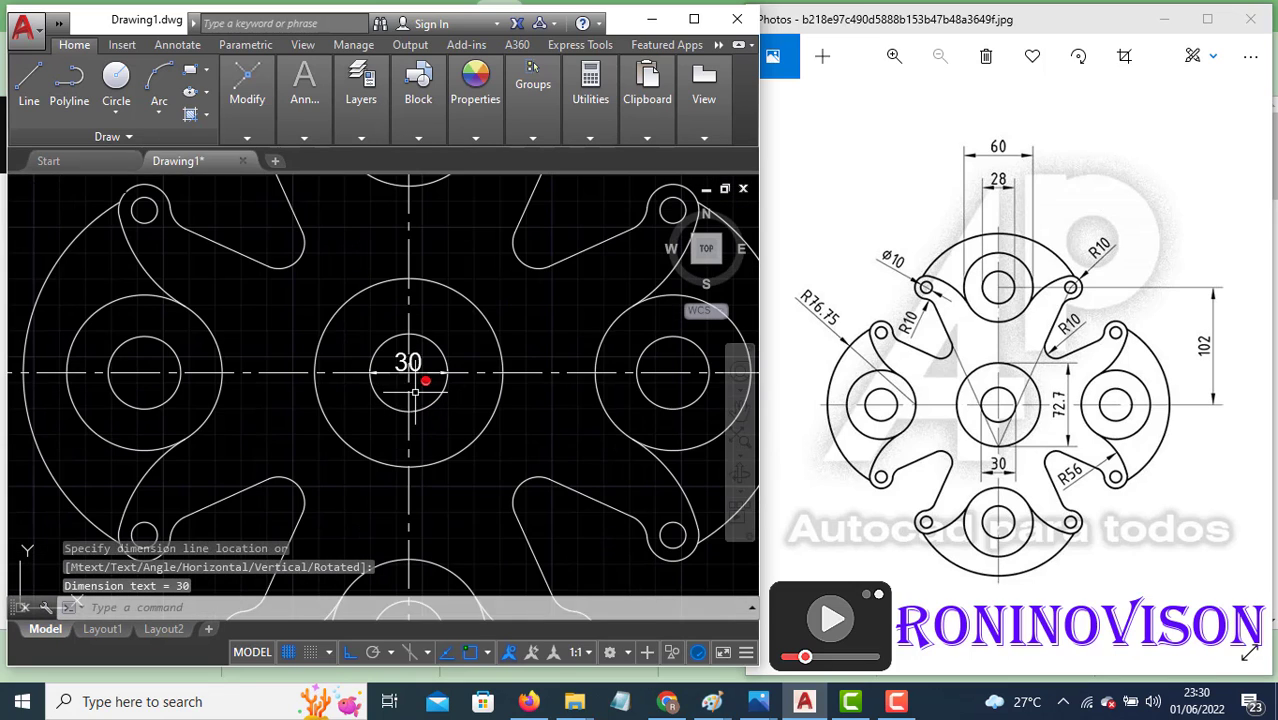
pyautogui.click(417, 357)
pyautogui.click(418, 351)
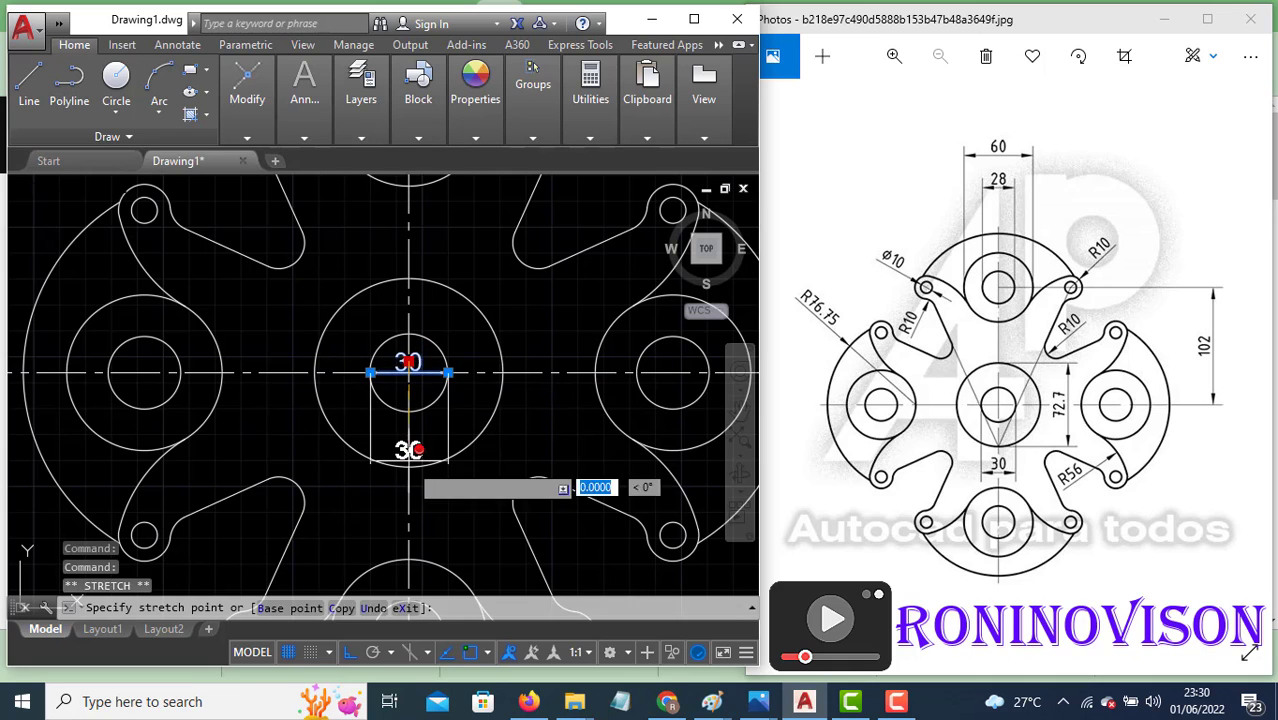
pyautogui.press('Escape')
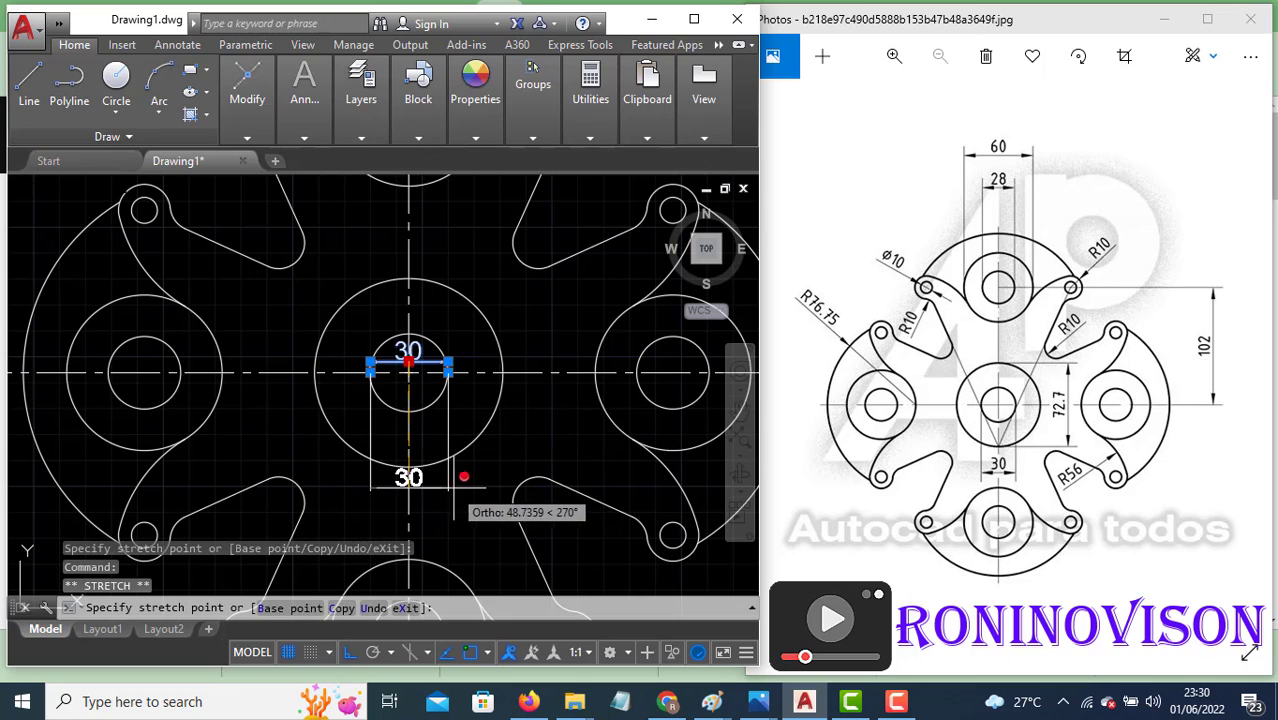
pyautogui.click(412, 498)
# Add a horizontal linear dimension across the outer central circle, placed below the inner circle's dimension.
pyautogui.press('Return')
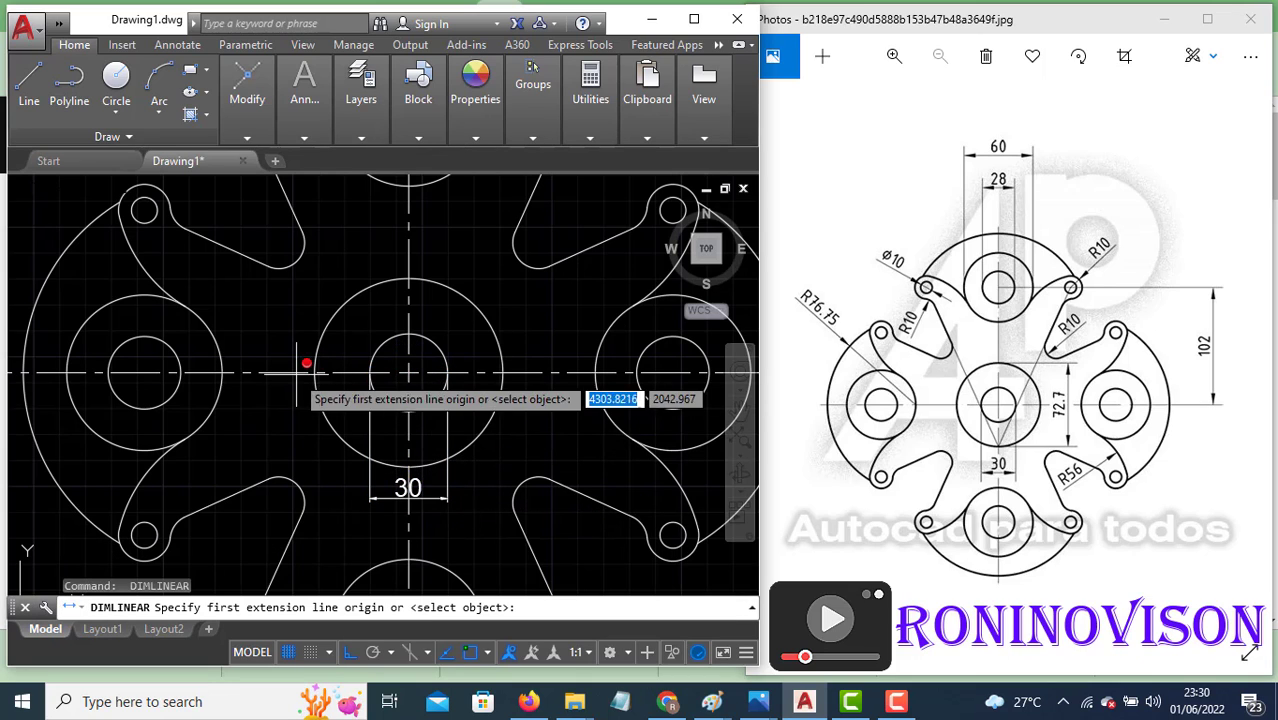
pyautogui.click(318, 363)
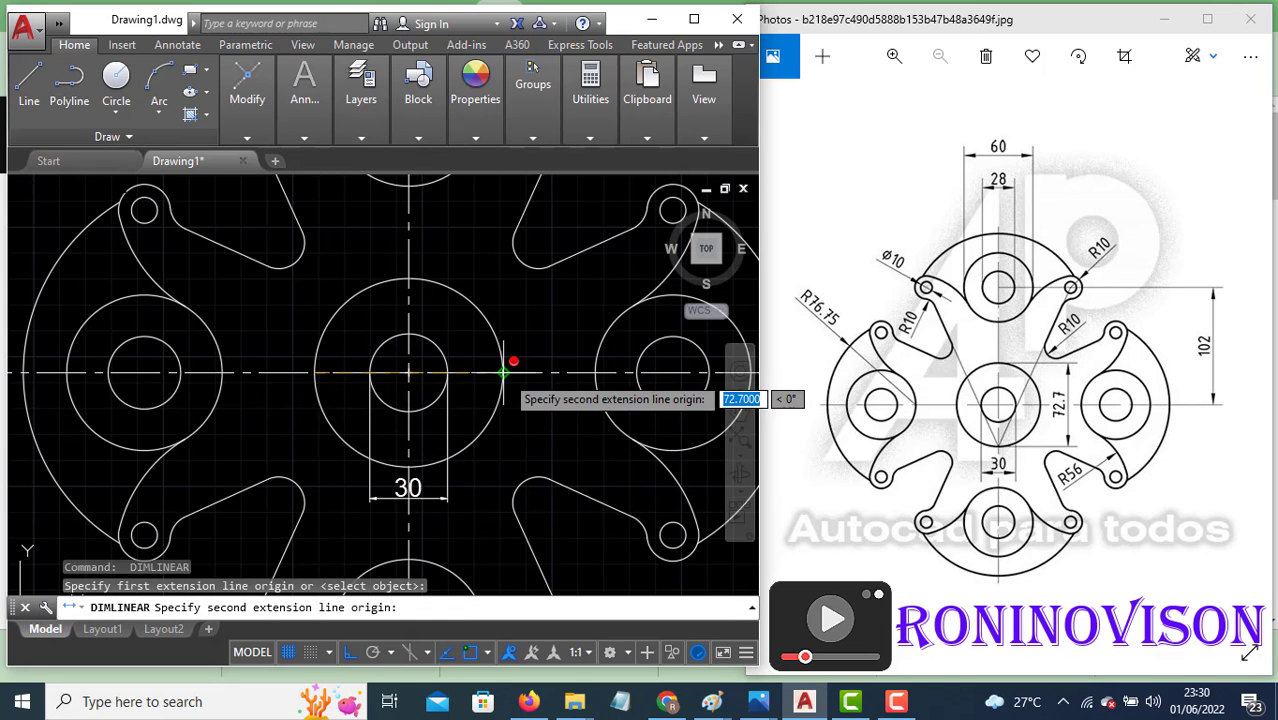
pyautogui.click(503, 370)
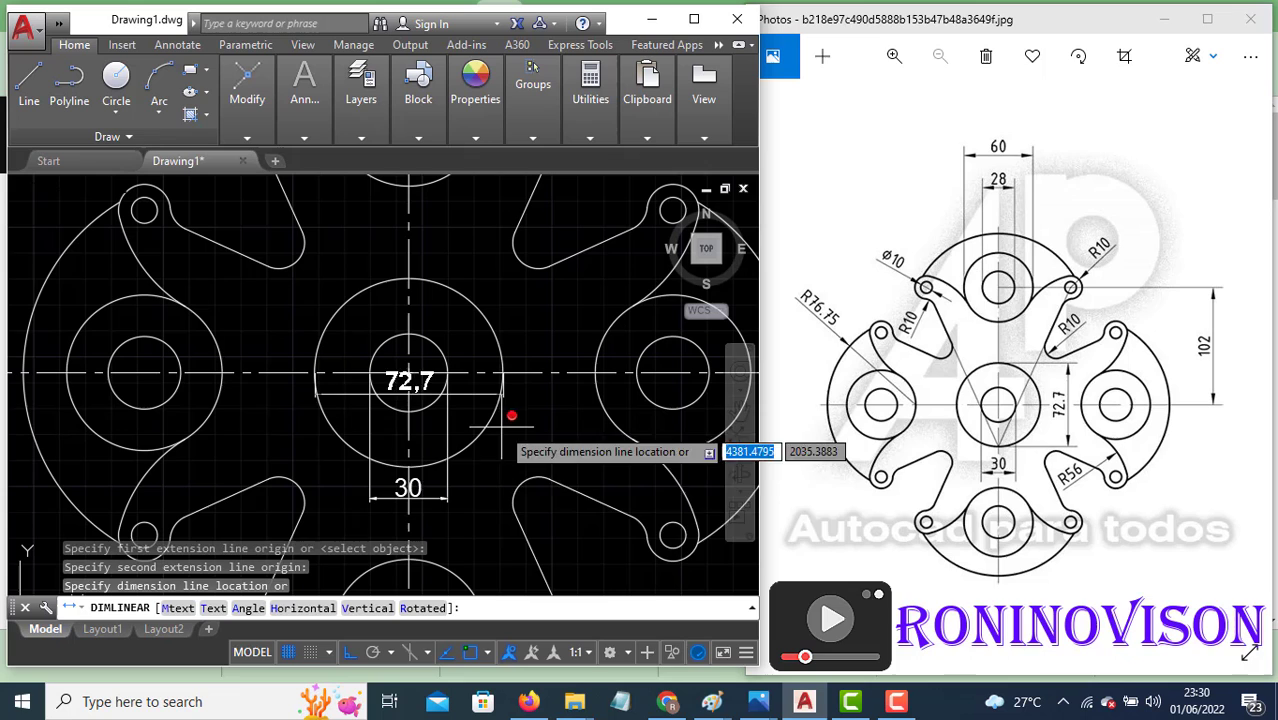
pyautogui.click(487, 536)
# Add a horizontal linear dimension across the upper arm's inner circle, placed above the arm's outer arc.
pyautogui.scroll(-2, 518, 278)
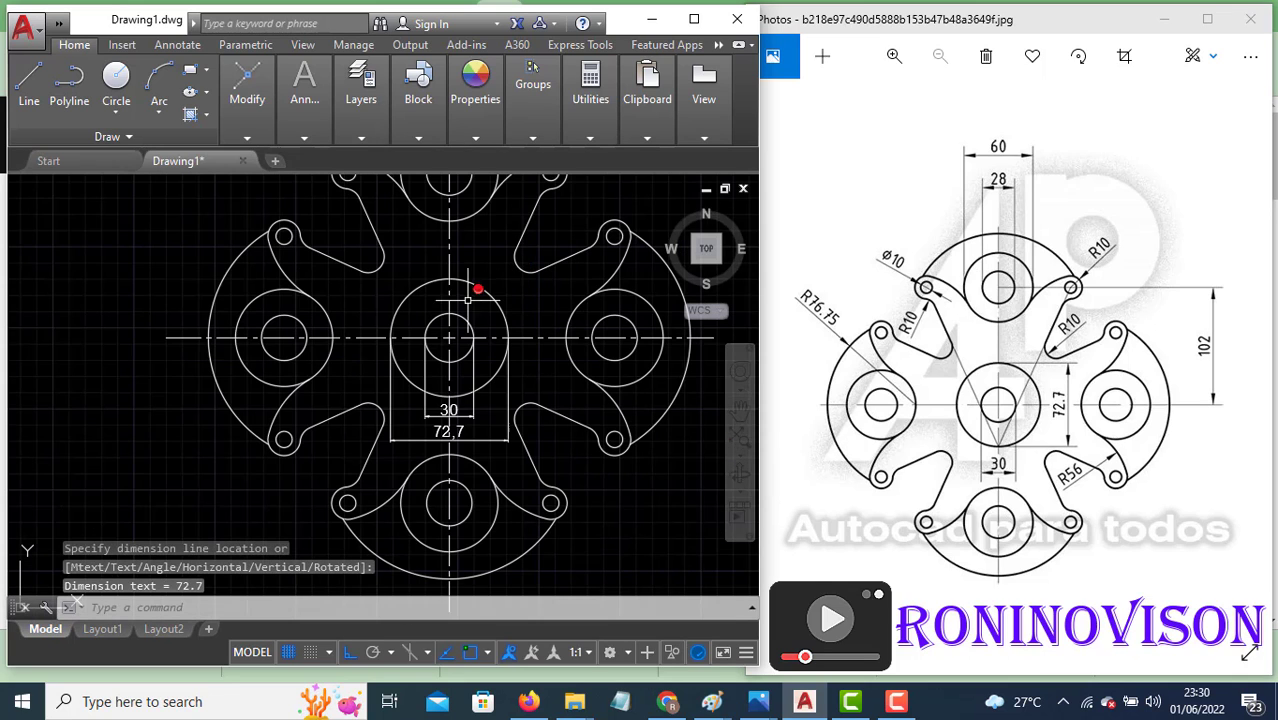
pyautogui.scroll(-4, 428, 360)
pyautogui.scroll(4, 458, 268)
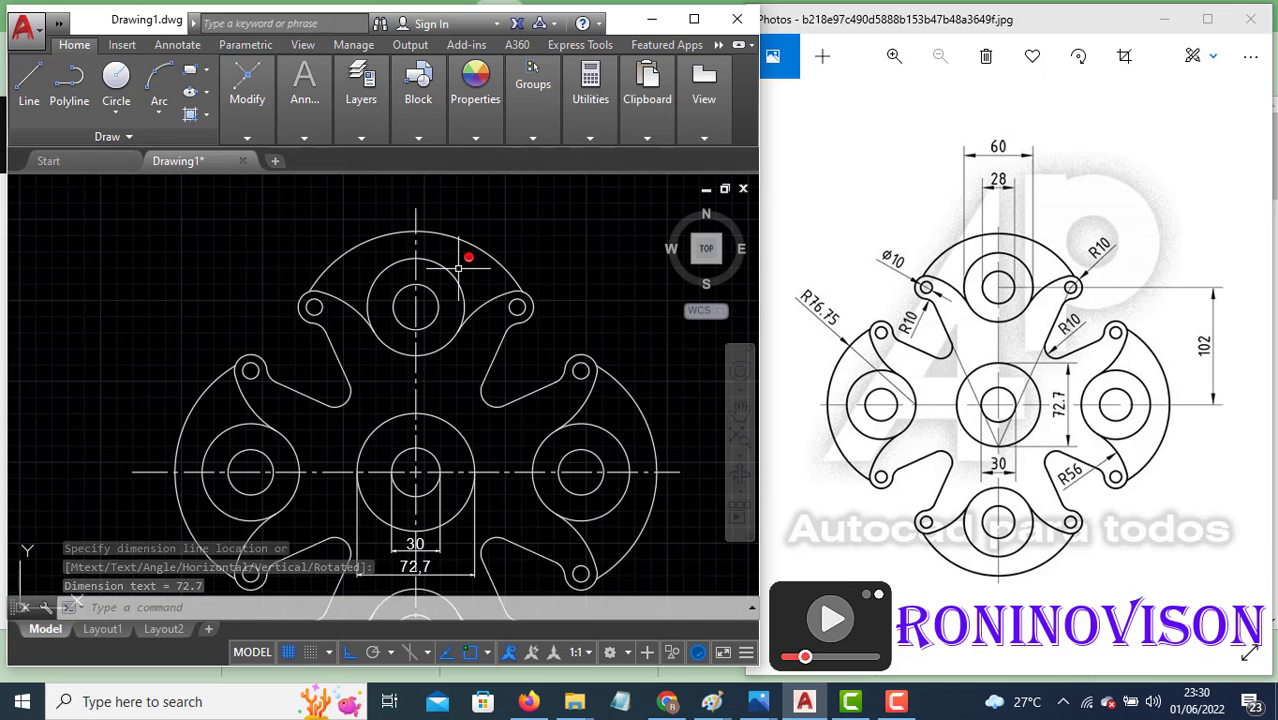
pyautogui.press('Return')
pyautogui.click(416, 305)
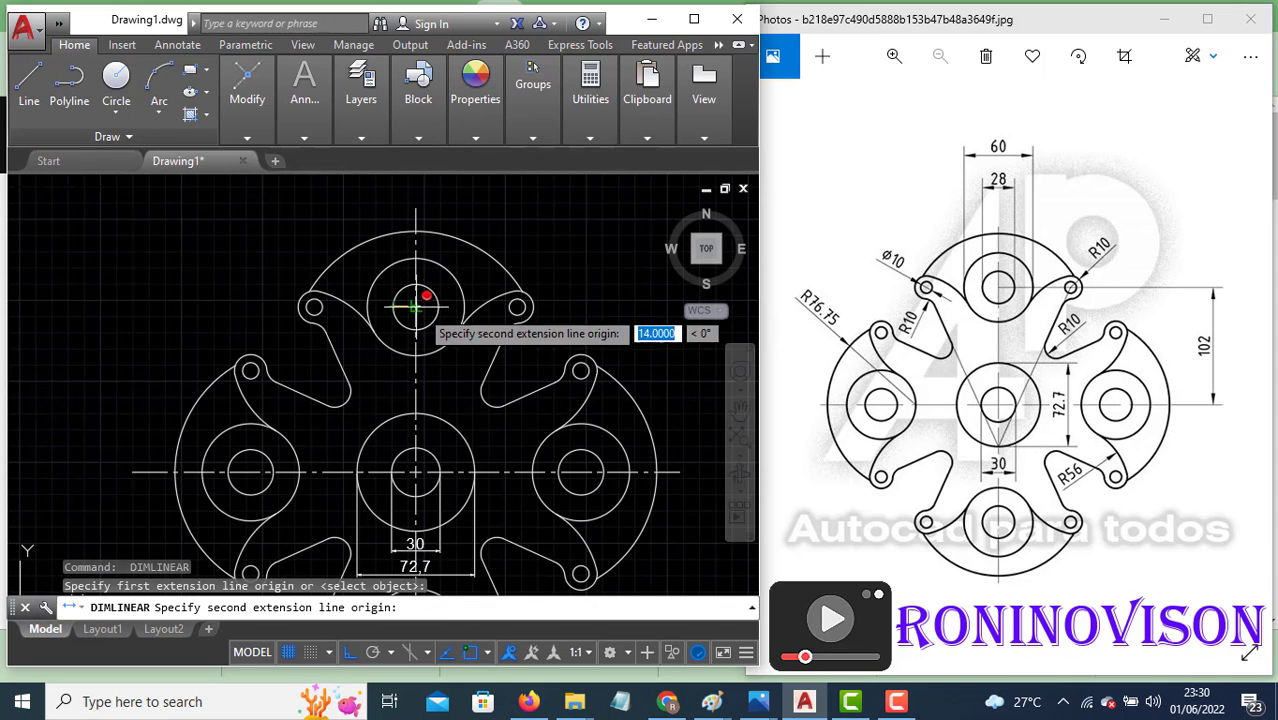
pyautogui.click(441, 304)
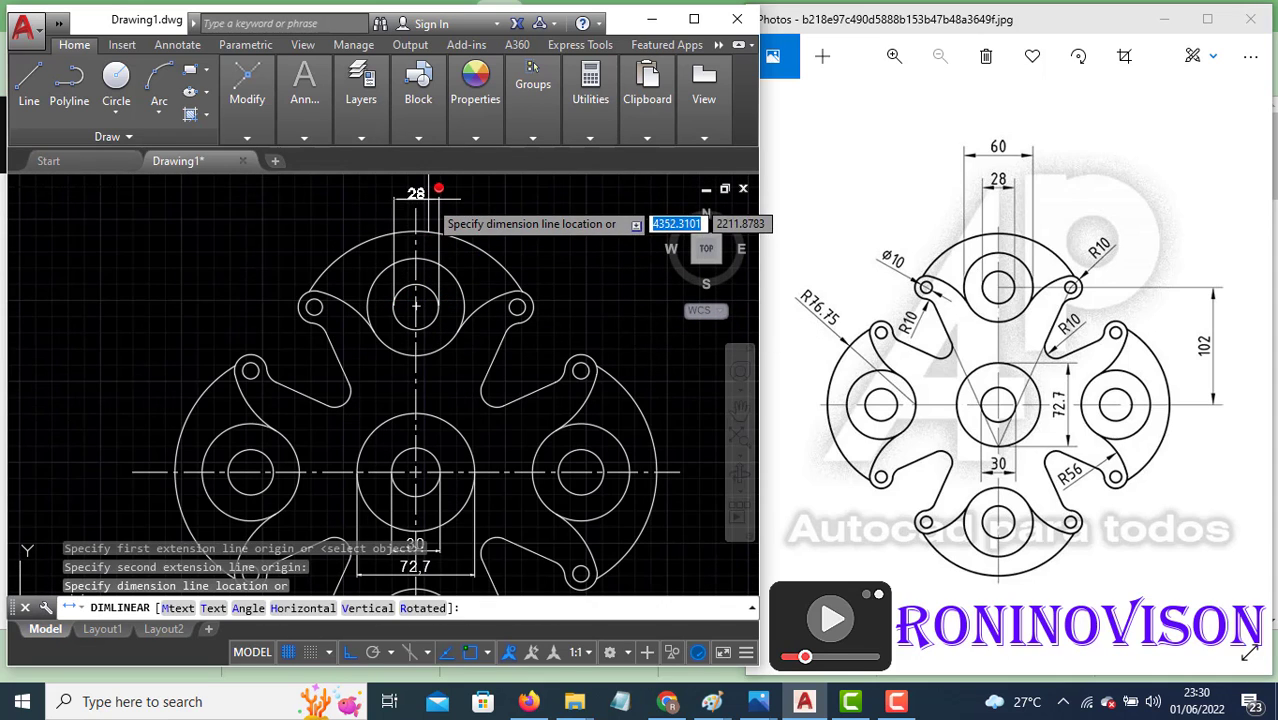
pyautogui.click(428, 205)
# Add a horizontal linear dimension across the upper arm's outer circle, placed above the inner circle's dimension.
pyautogui.press('Return')
pyautogui.click(368, 305)
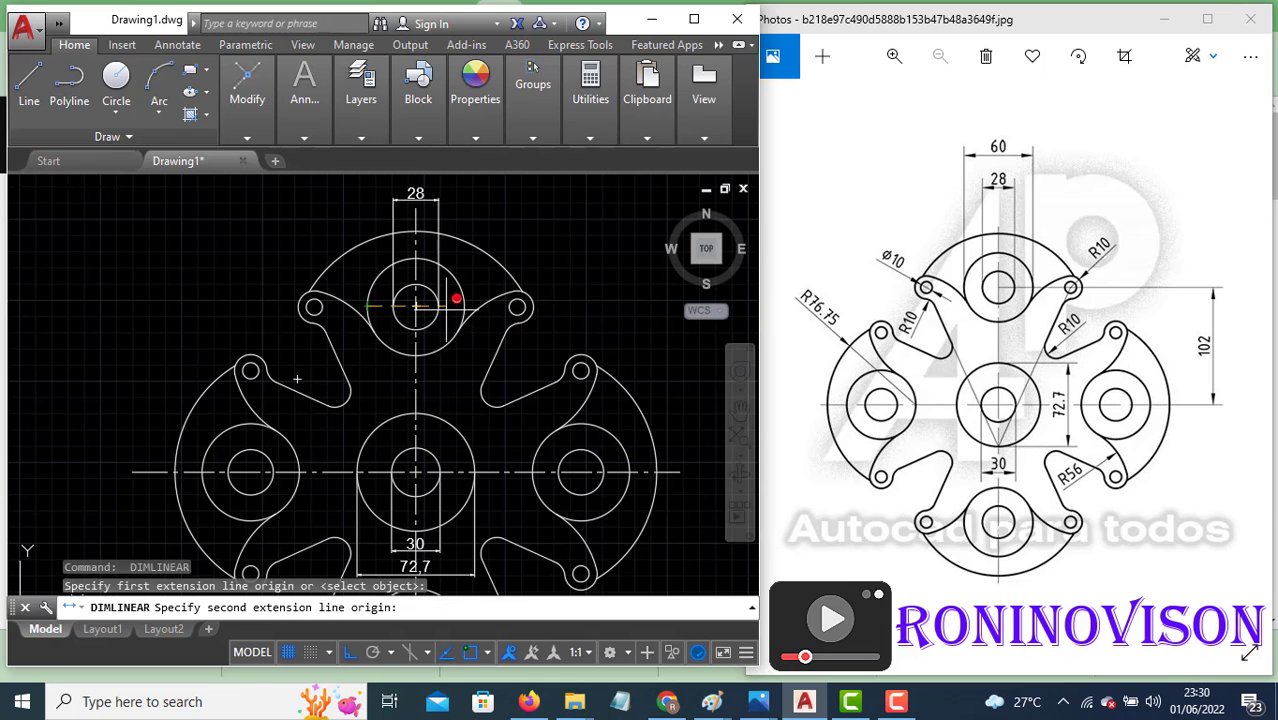
pyautogui.click(465, 305)
pyautogui.scroll(-2, 446, 401)
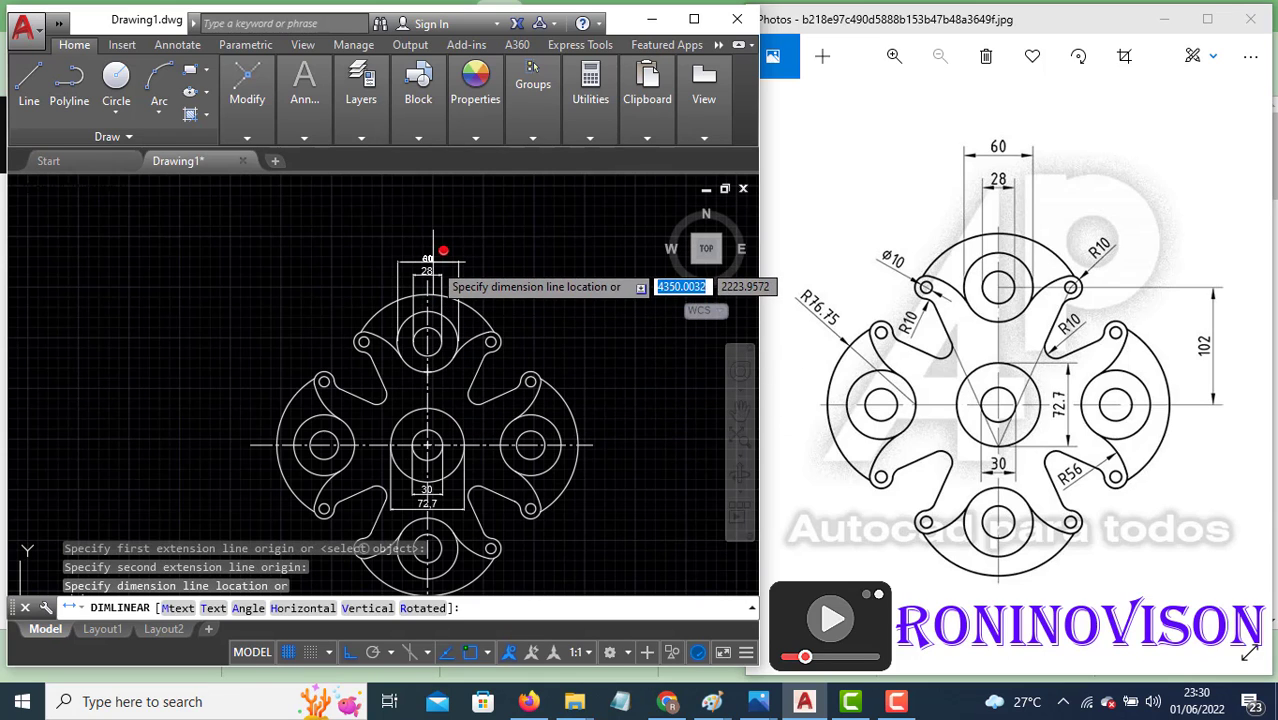
pyautogui.click(432, 258)
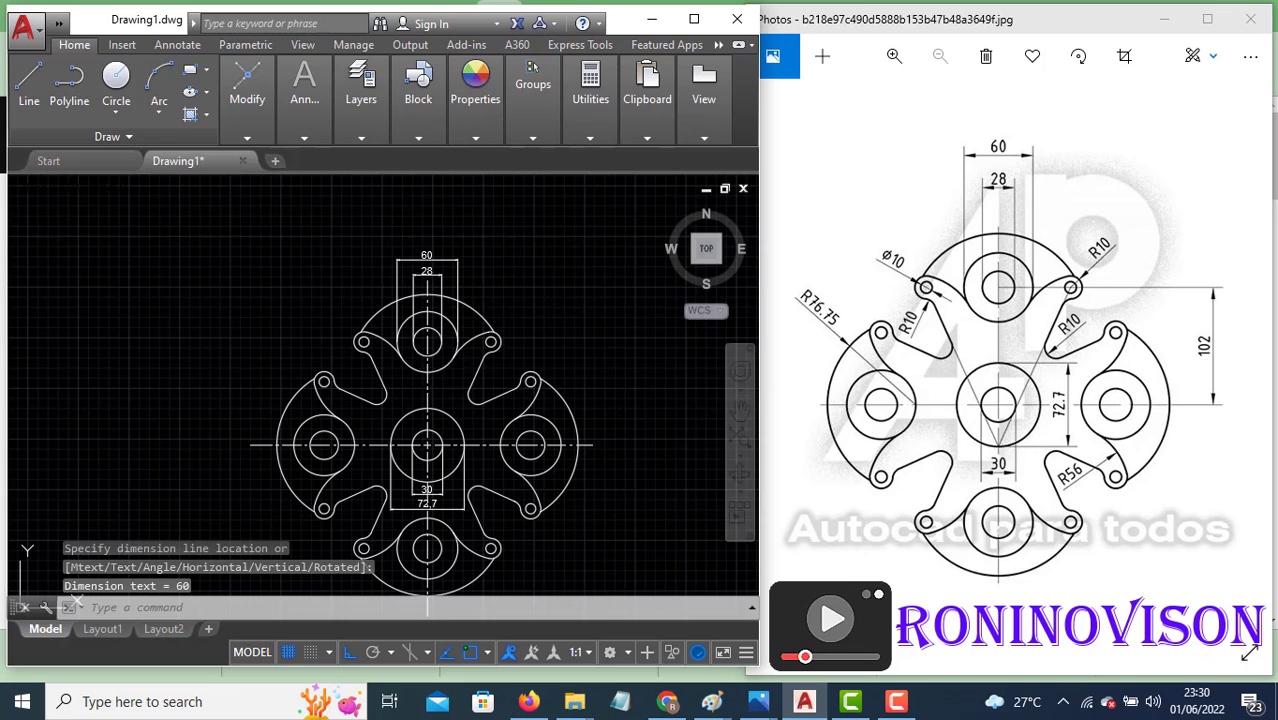
# Add a vertical linear dimension between the centers of the upper arm's circles and the central circles, placed right of the part.
pyautogui.press('Return')
pyautogui.click(427, 342)
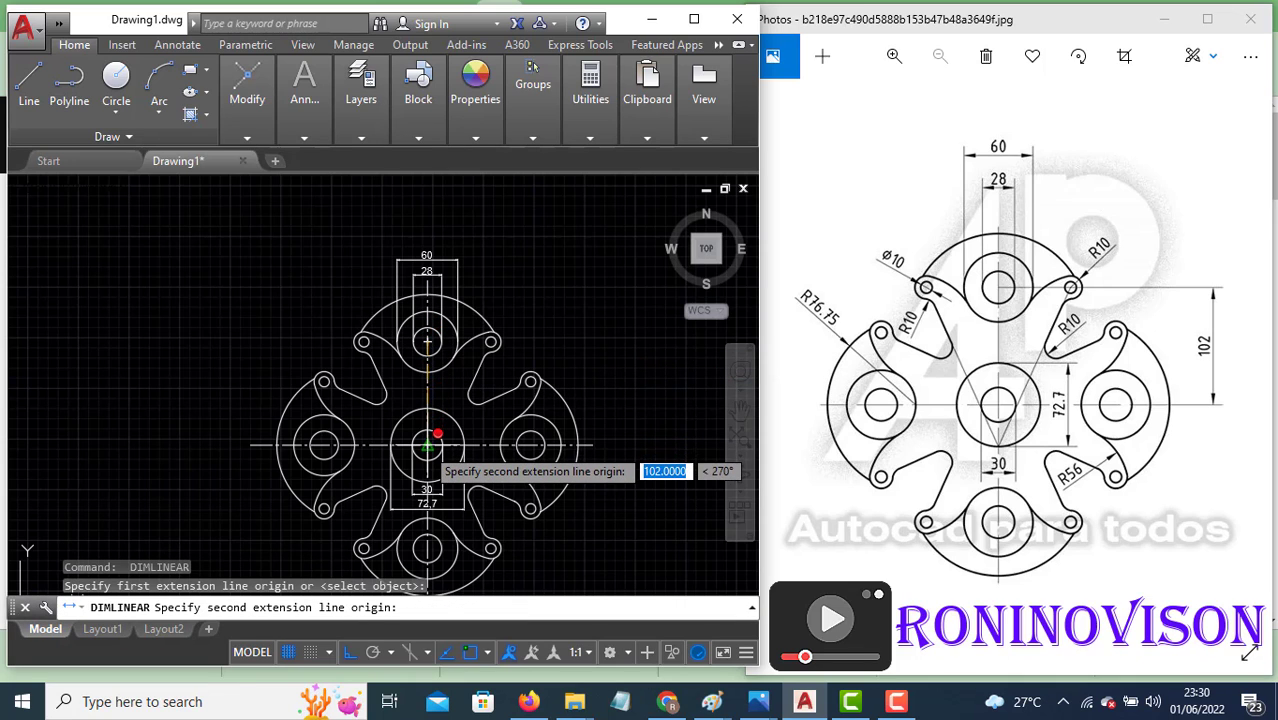
pyautogui.click(427, 445)
pyautogui.click(614, 441)
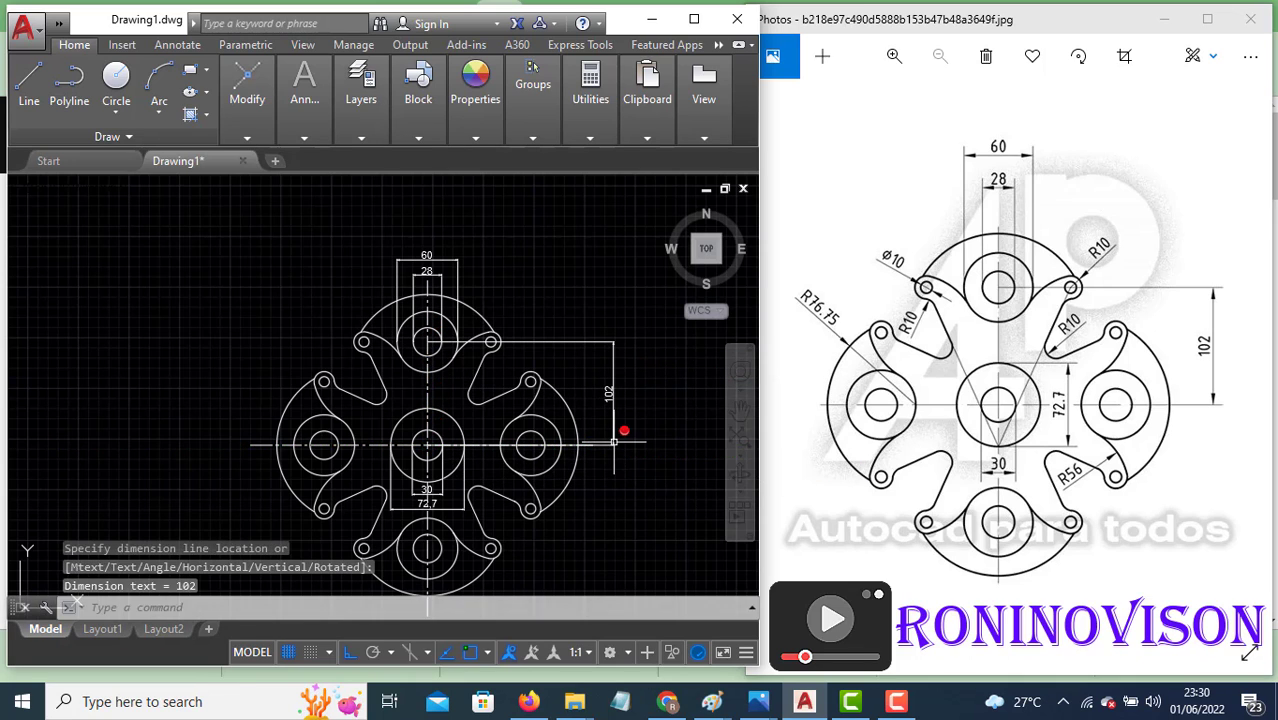
# Add a radius dimension to the right arm's lower inner arc, with its text placed inside the gap beside the arm.
pyautogui.moveTo(514, 405)
pyautogui.mouseDown(button='middle')
pyautogui.moveTo(495, 387)
pyautogui.moveTo(495, 360)
pyautogui.mouseUp(button='middle')
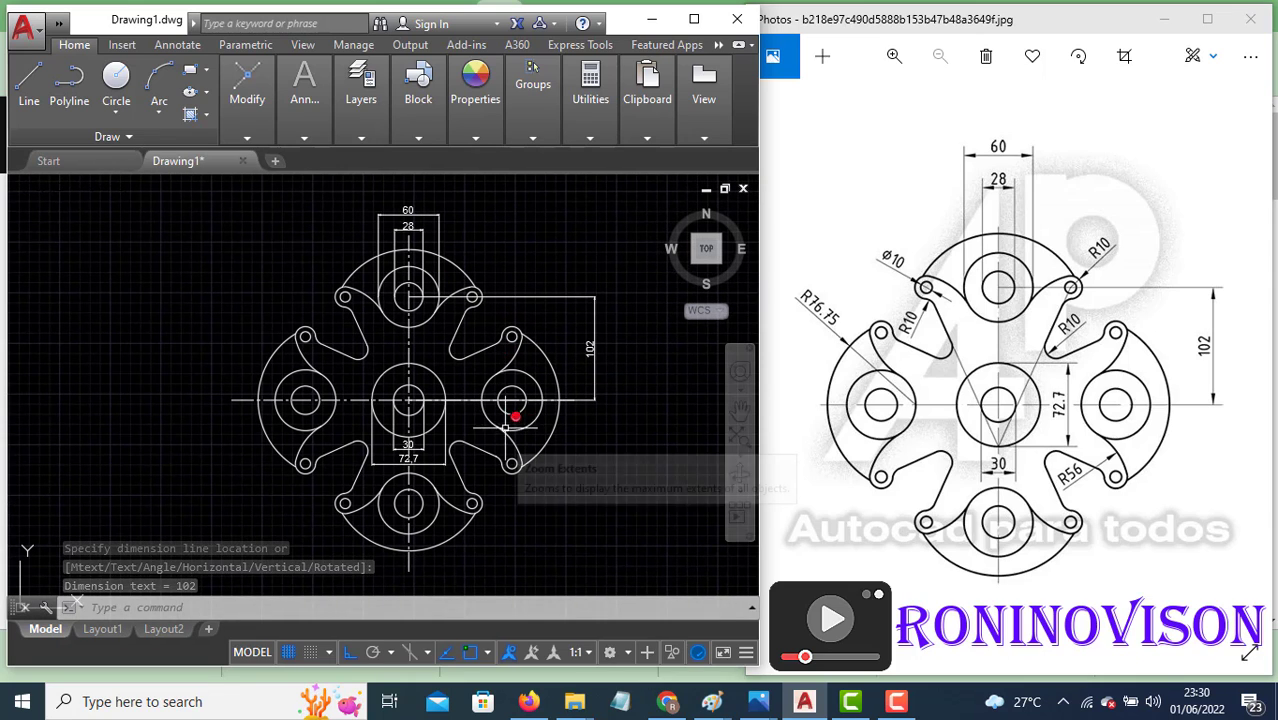
pyautogui.click(307, 128)
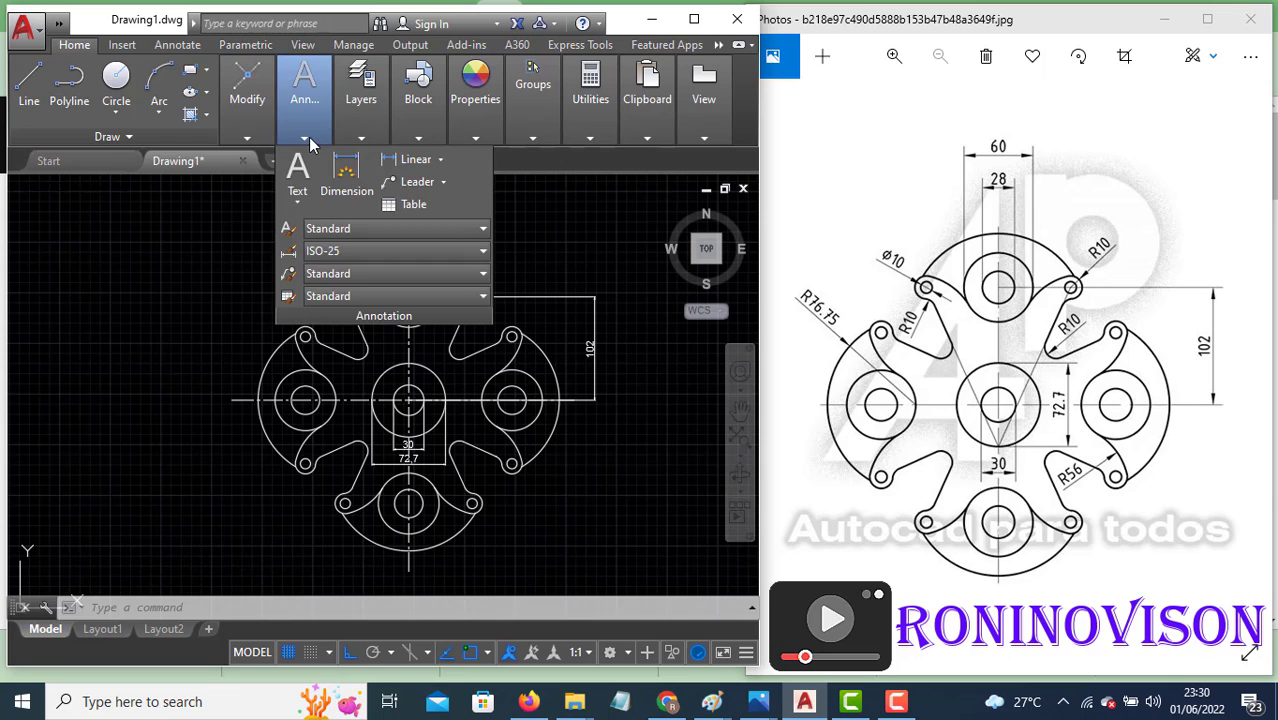
pyautogui.click(440, 163)
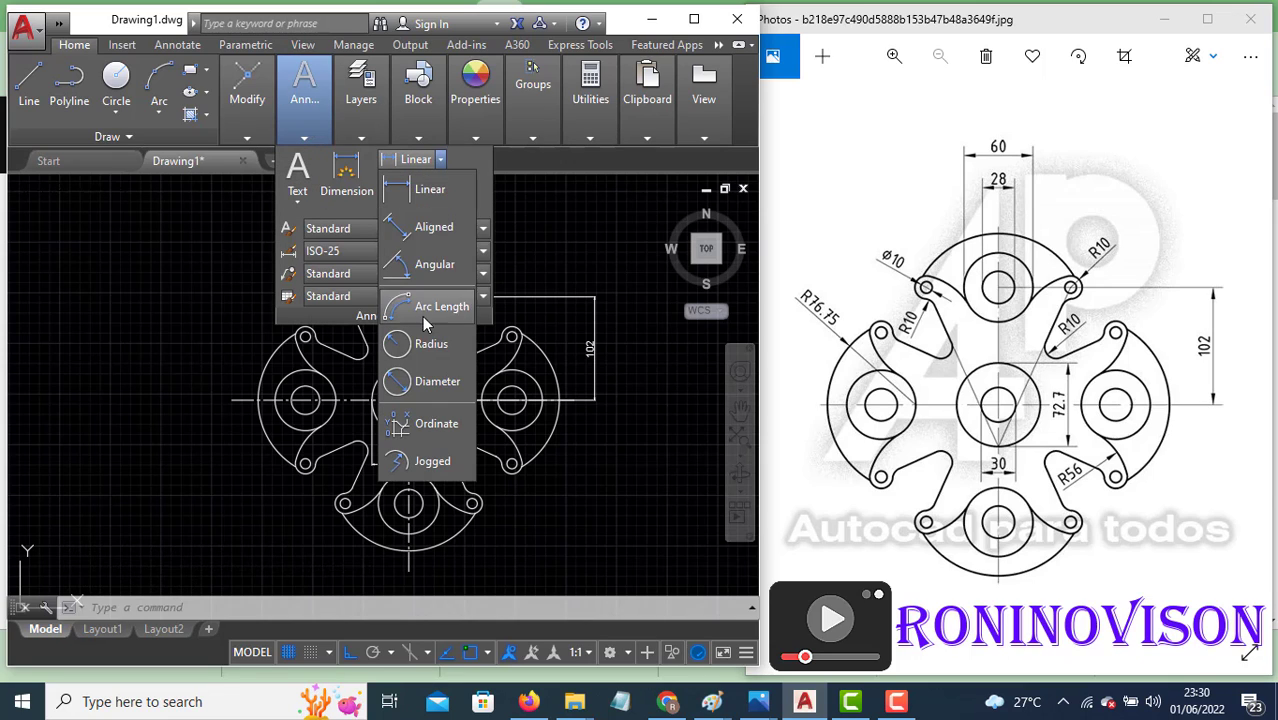
pyautogui.click(420, 340)
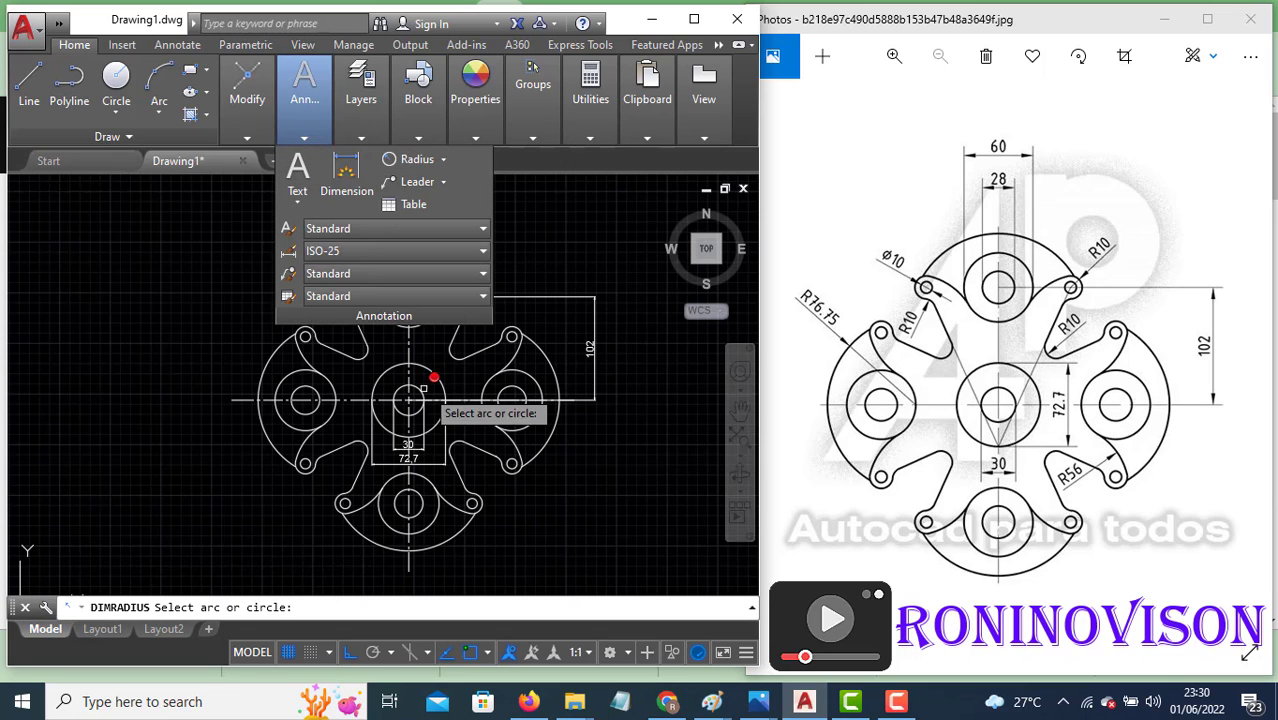
pyautogui.click(505, 438)
pyautogui.scroll(2, 490, 452)
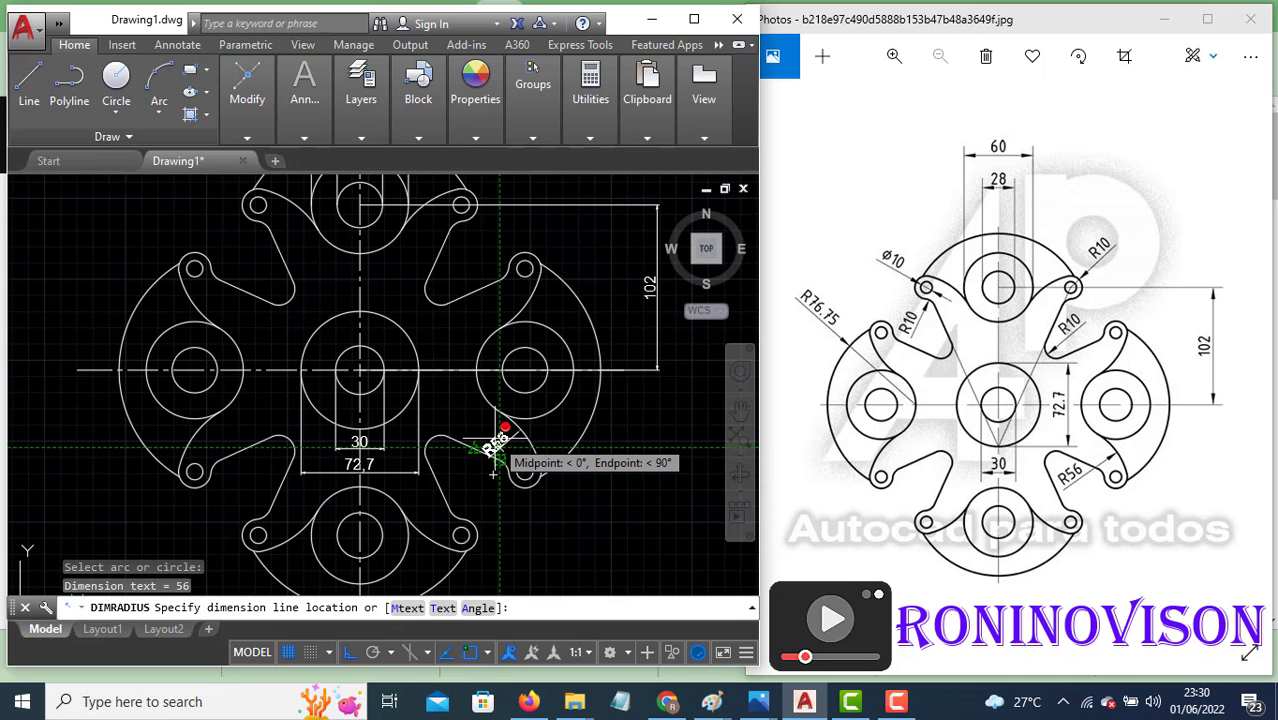
pyautogui.click(493, 470)
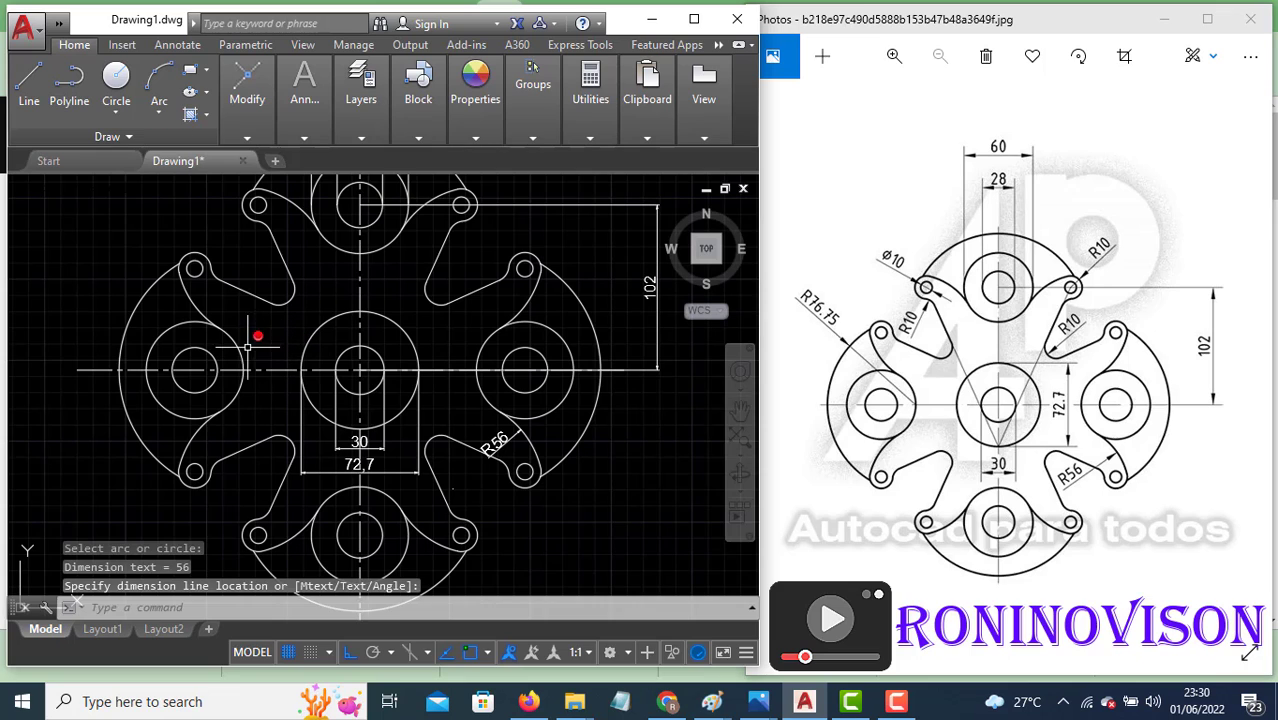
# Add a radius dimension to the left arm's large outer arc, placed outside the part at its upper left.
pyautogui.press('Return')
pyautogui.click(123, 330)
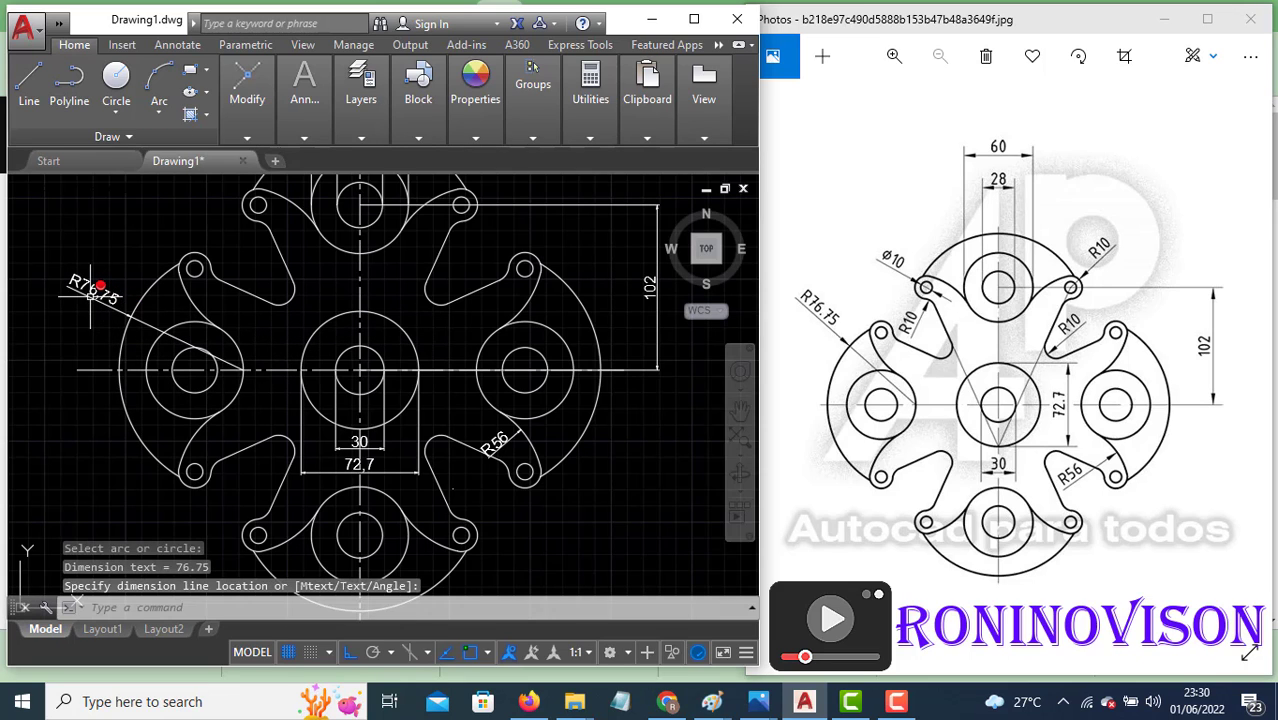
pyautogui.scroll(-2, 347, 437)
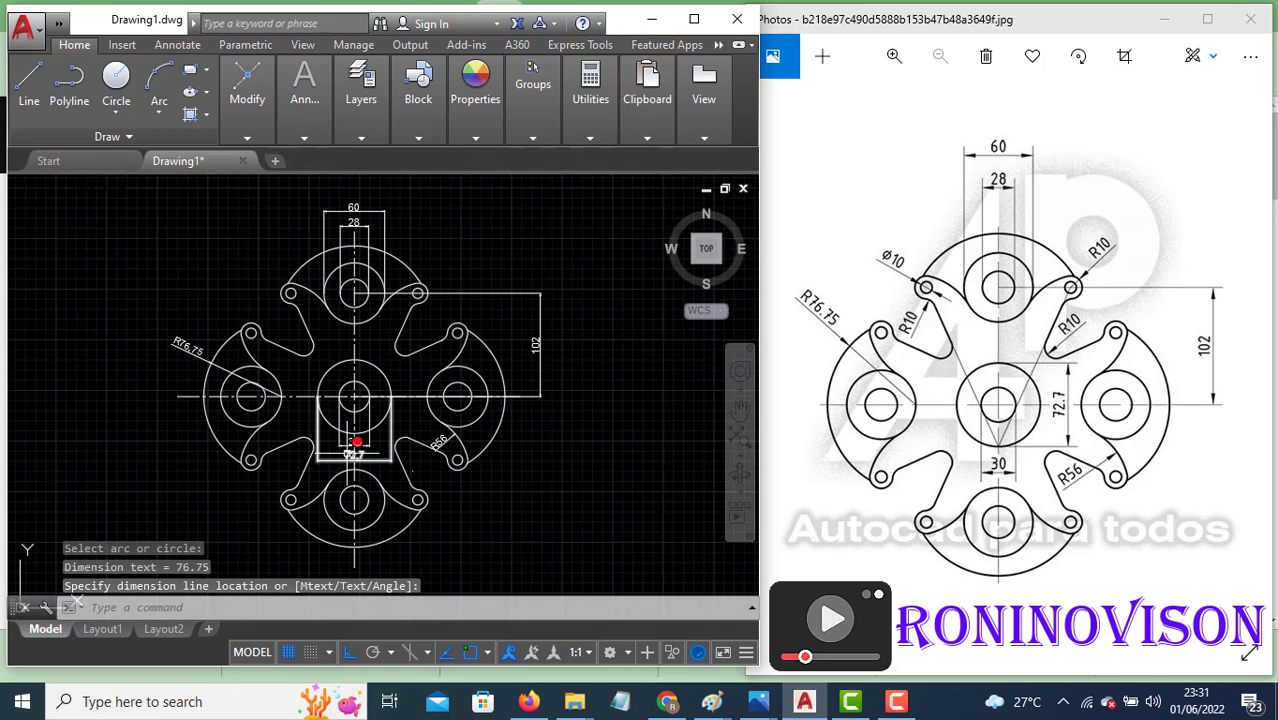
# Add radius dimensions to the rounded tip at the upper arm's right end and to the small hole inside it.
pyautogui.scroll(2, 393, 296)
pyautogui.press('Return')
pyautogui.click(433, 287)
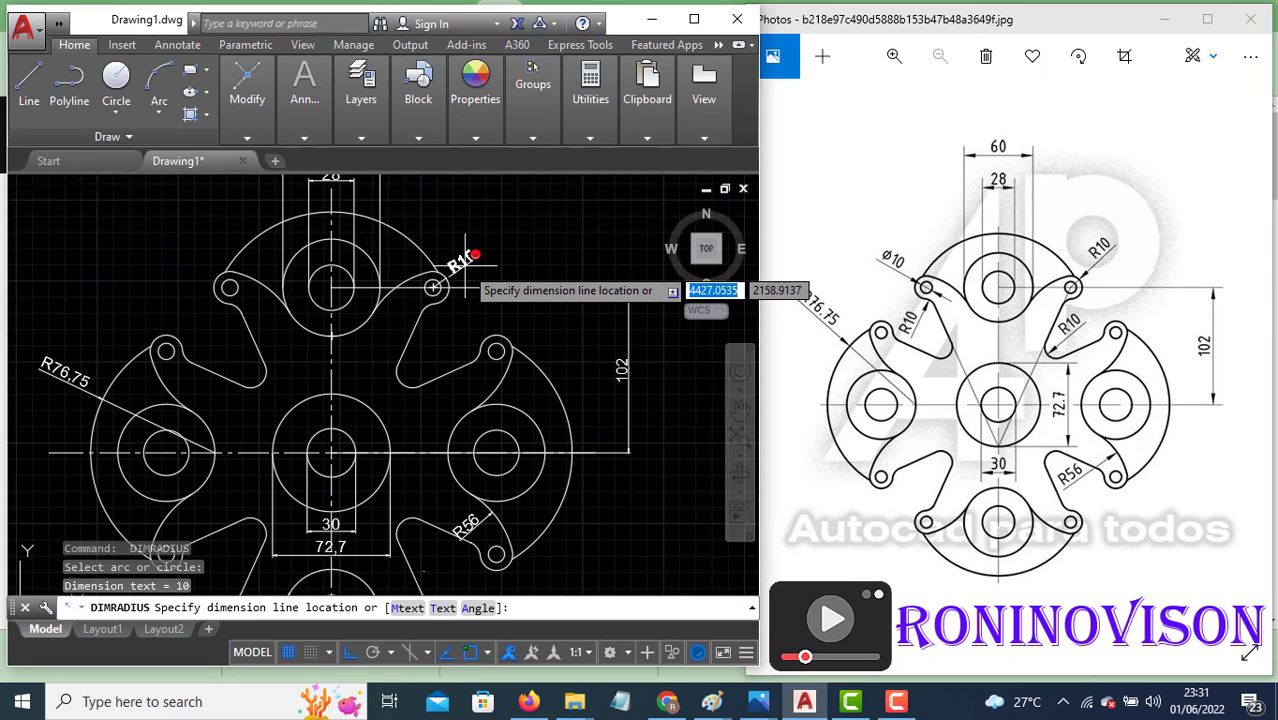
pyautogui.click(468, 262)
pyautogui.press('Return')
pyautogui.click(433, 288)
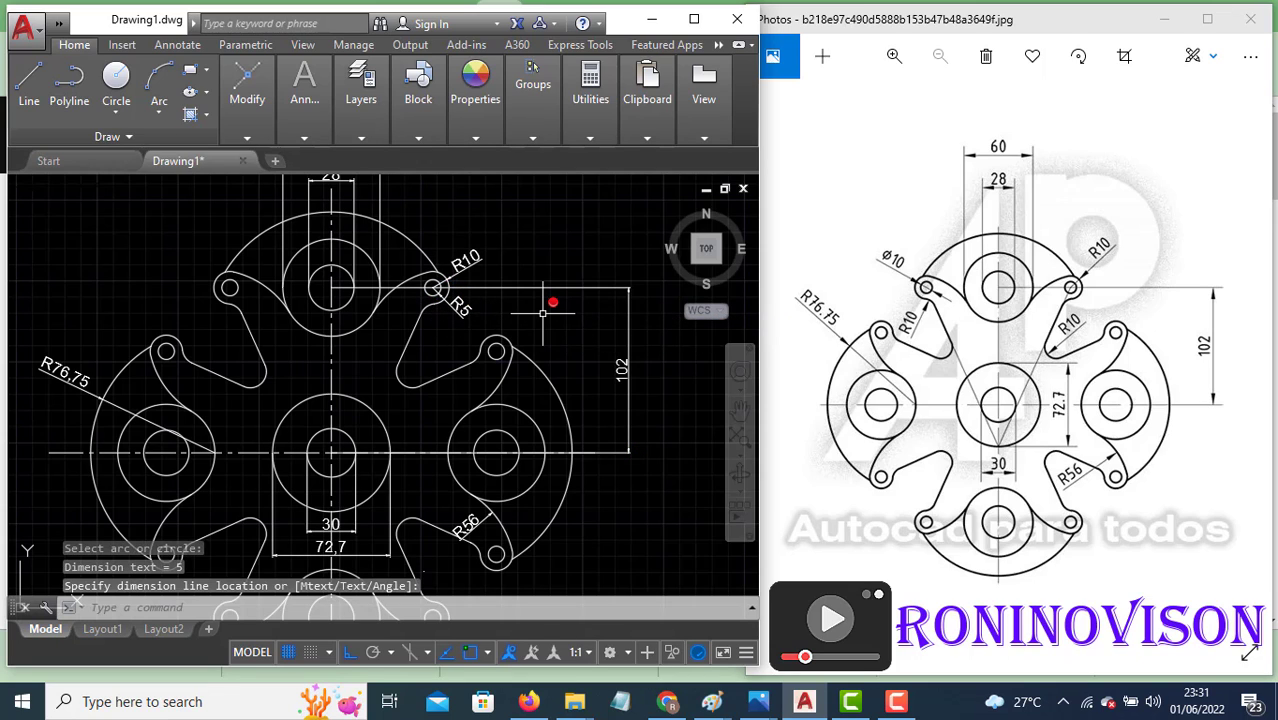
# Add a radius dimension to the small fillet arc just below the upper arm's left tip.
pyautogui.press('Return')
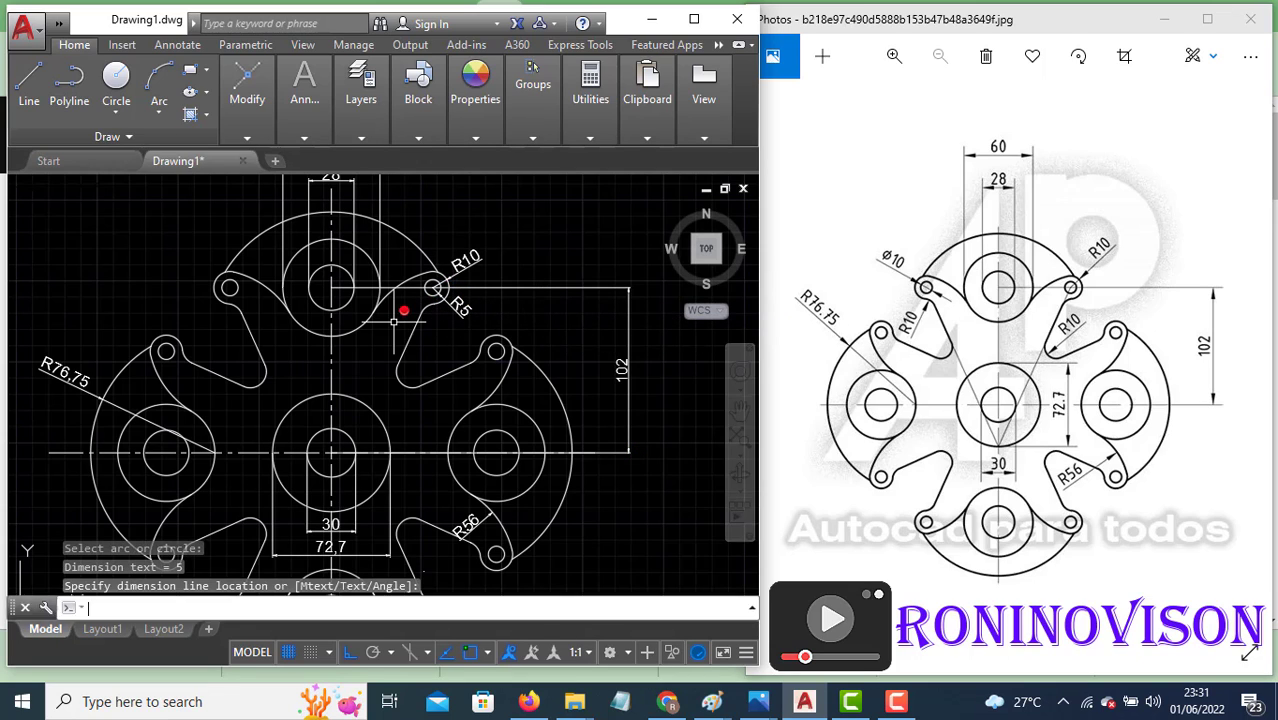
pyautogui.click(240, 298)
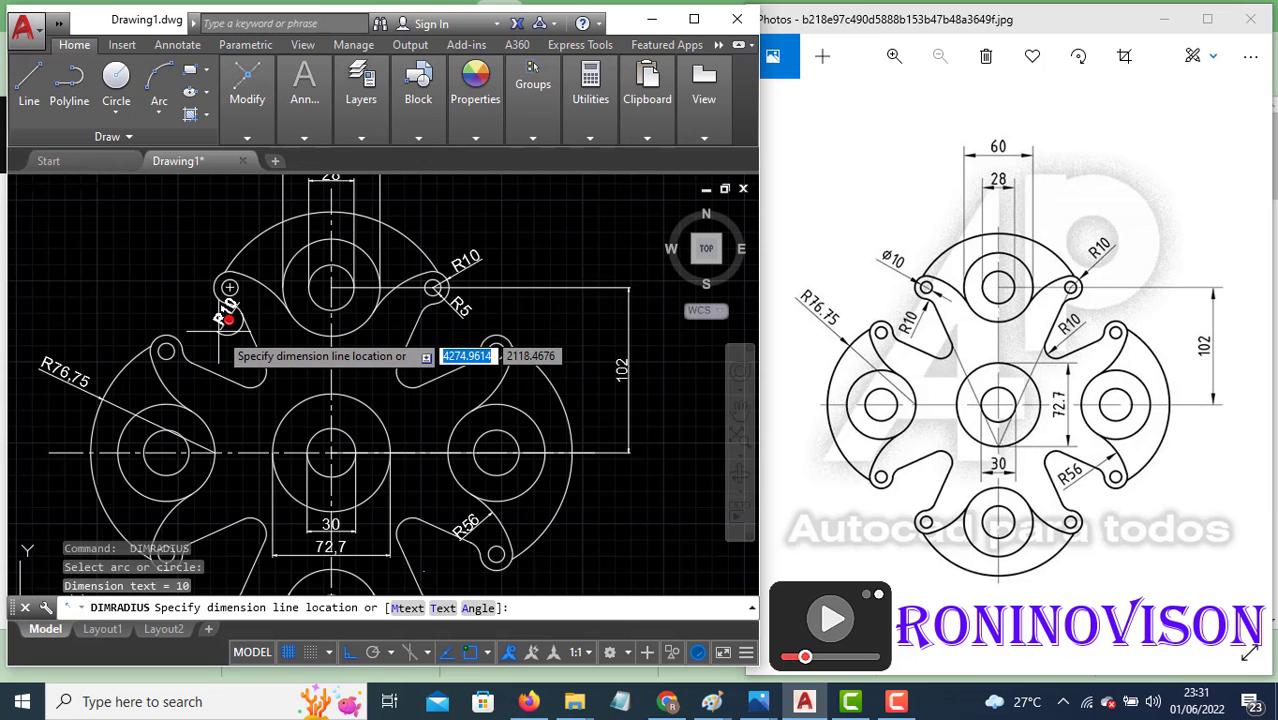
pyautogui.scroll(4, 225, 318)
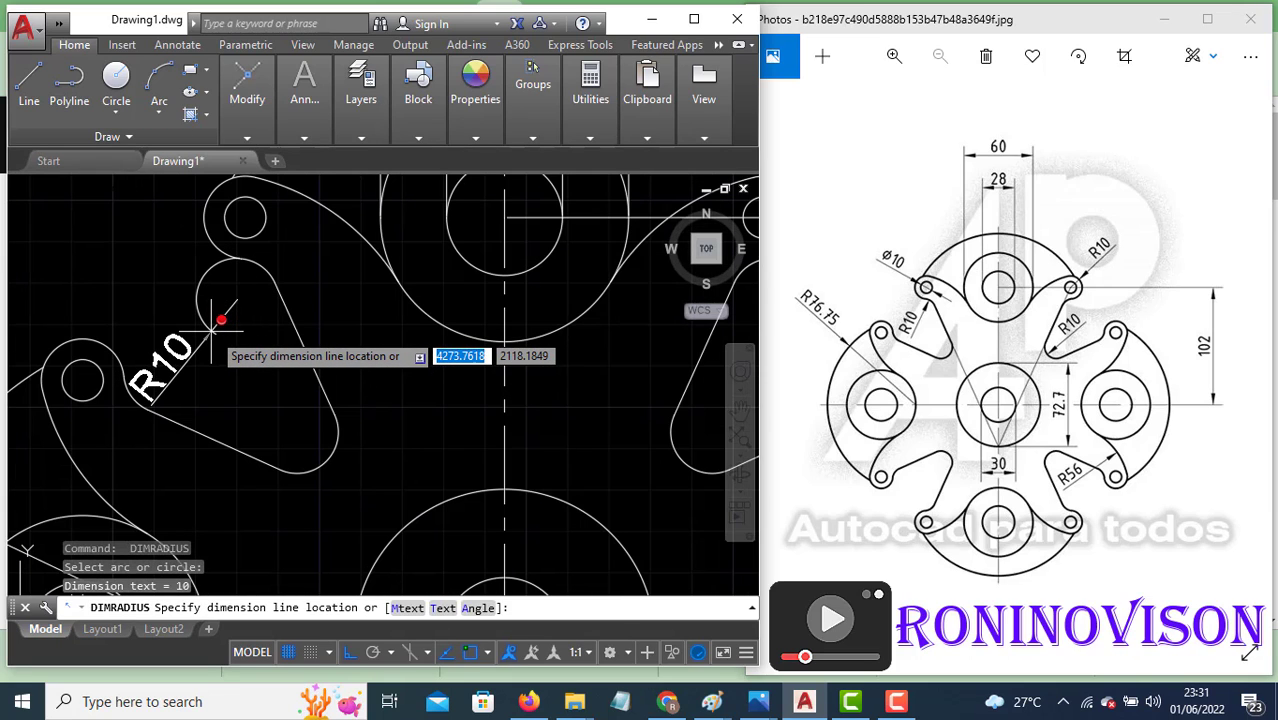
pyautogui.click(214, 325)
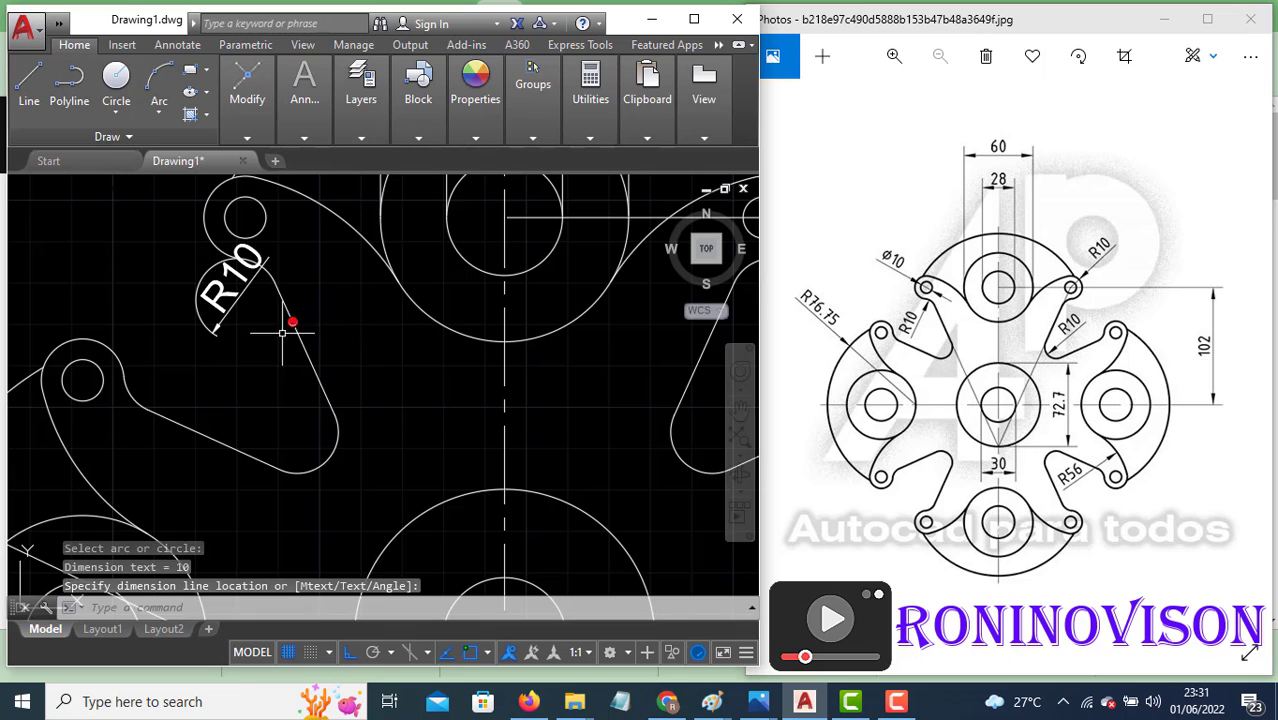
# Change the color of the vertical center-to-center dimension to Red.
pyautogui.scroll(-4, 283, 333)
pyautogui.moveTo(405, 425); pyautogui.dragTo(413, 375, button='middle')
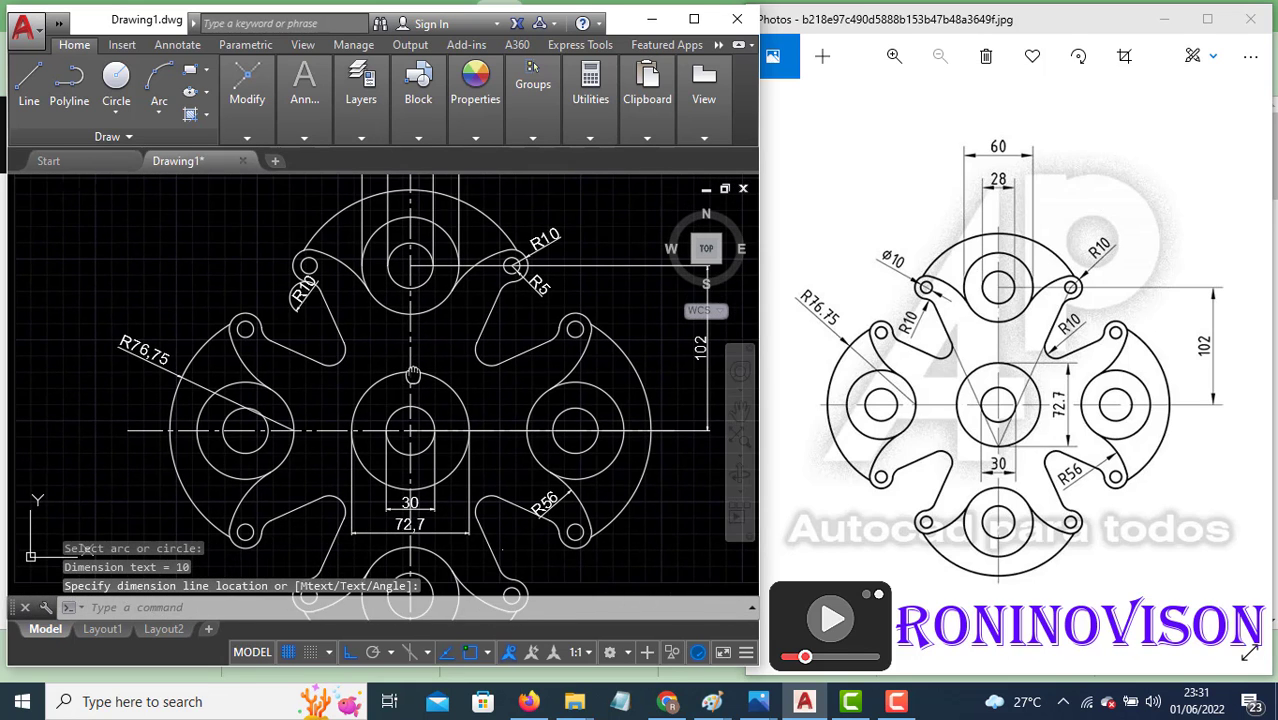
pyautogui.scroll(-2, 330, 345)
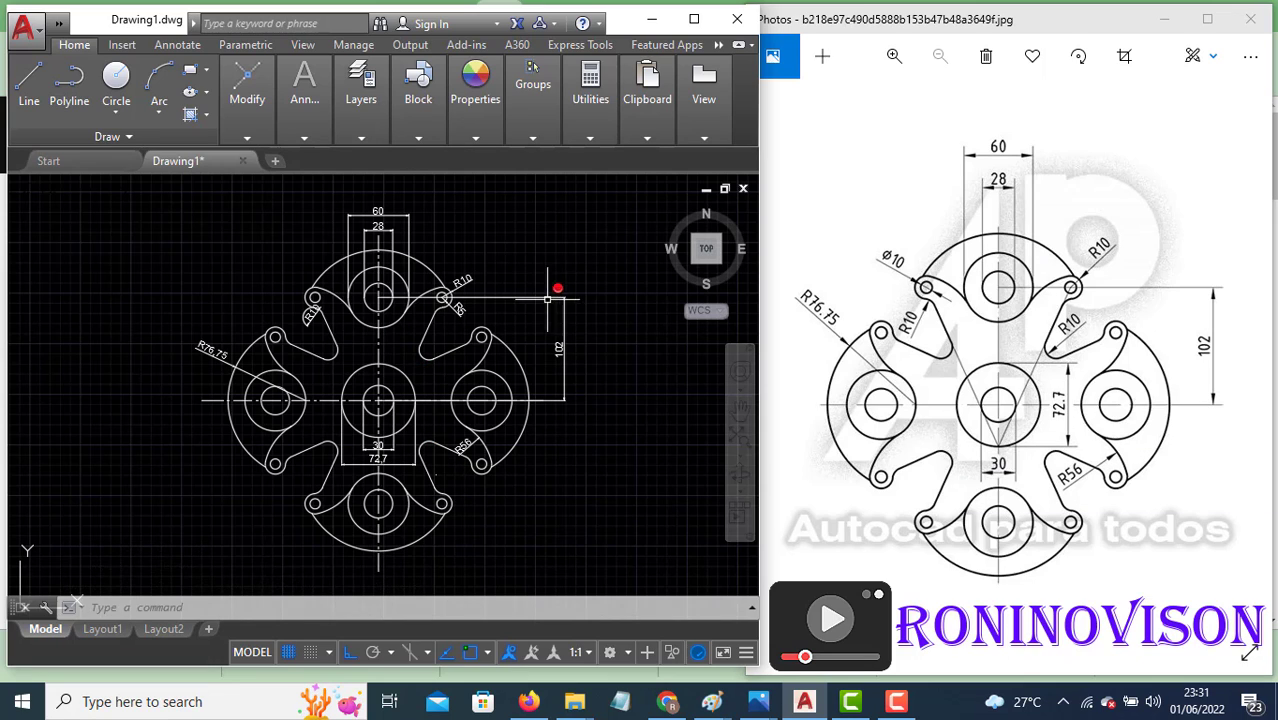
pyautogui.click(588, 298)
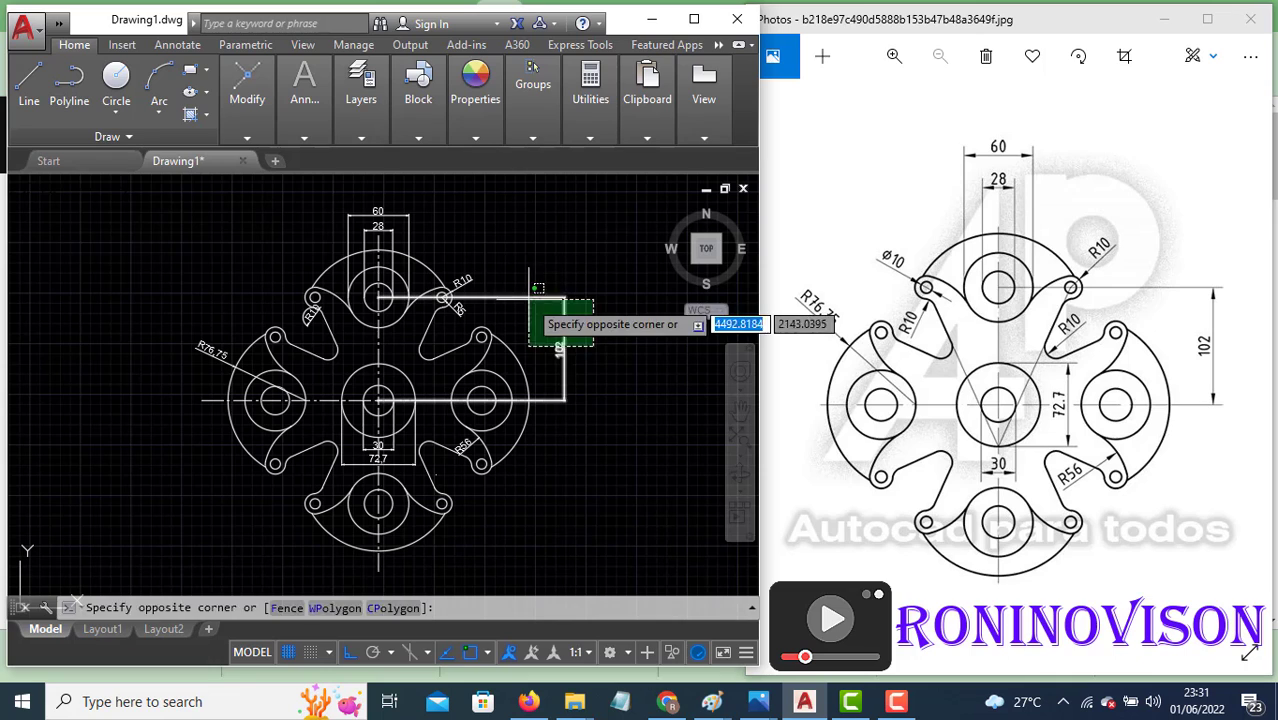
pyautogui.click(532, 352)
pyautogui.click(475, 88)
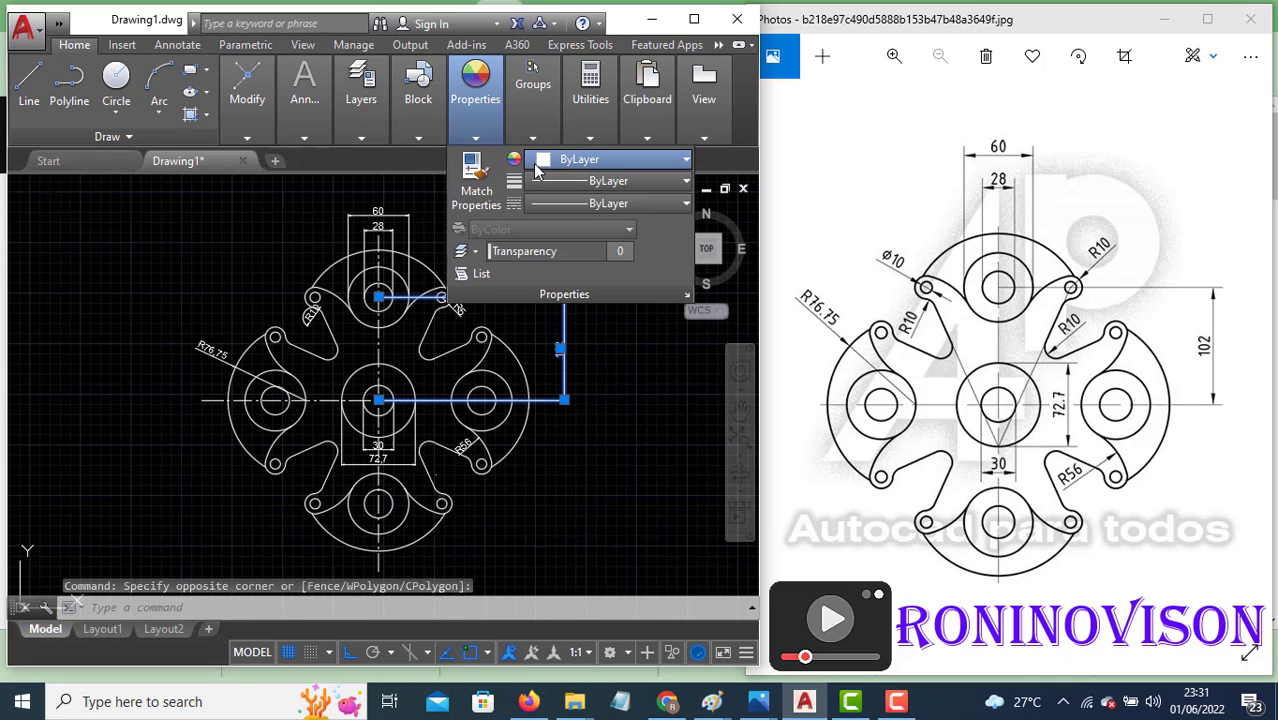
pyautogui.click(545, 160)
pyautogui.click(538, 349)
pyautogui.press('Escape')
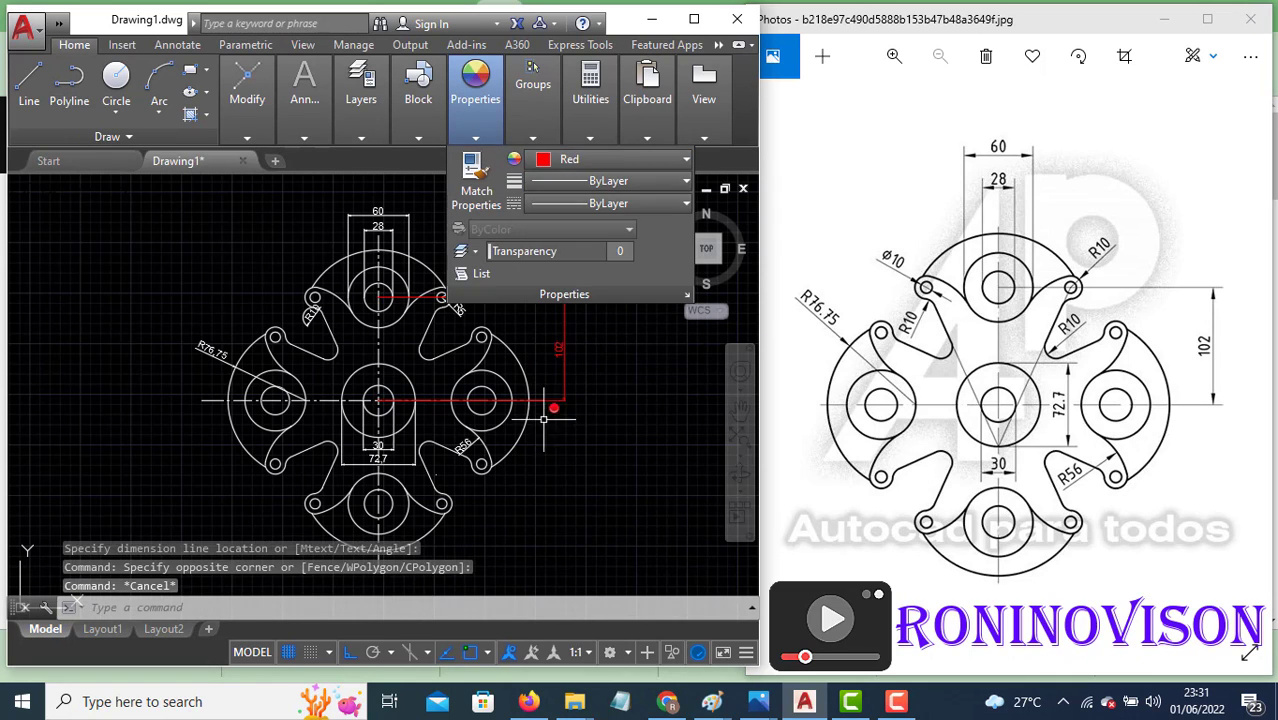
# Match the red vertical dimension's properties onto all the other dimensions and both main centerlines.
pyautogui.write('ma')
pyautogui.press('Return')
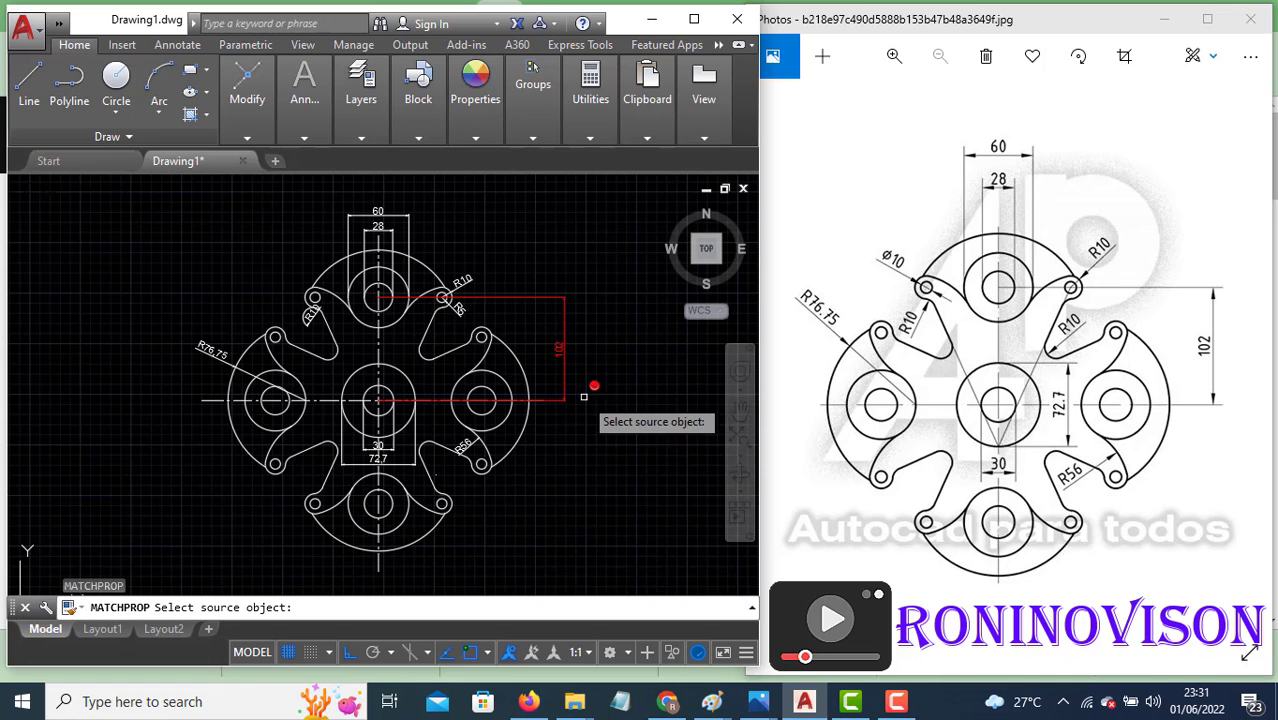
pyautogui.click(565, 345)
pyautogui.click(465, 443)
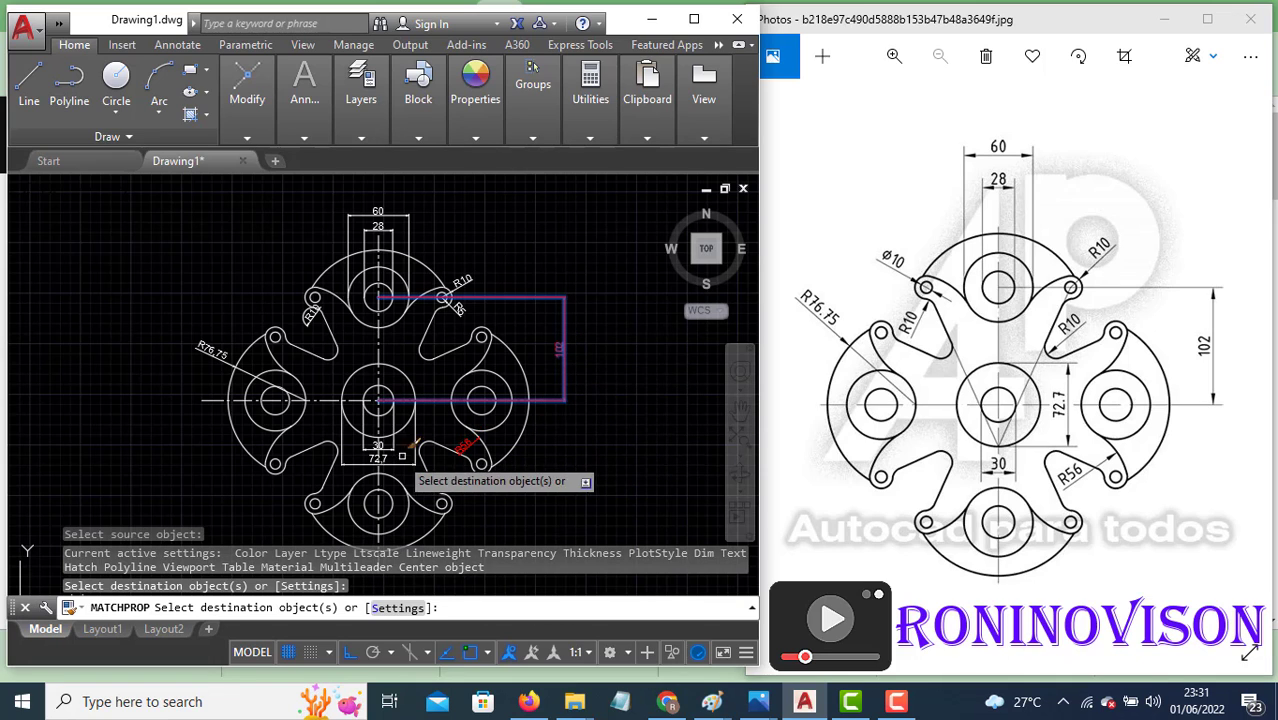
pyautogui.click(383, 455)
pyautogui.click(405, 463)
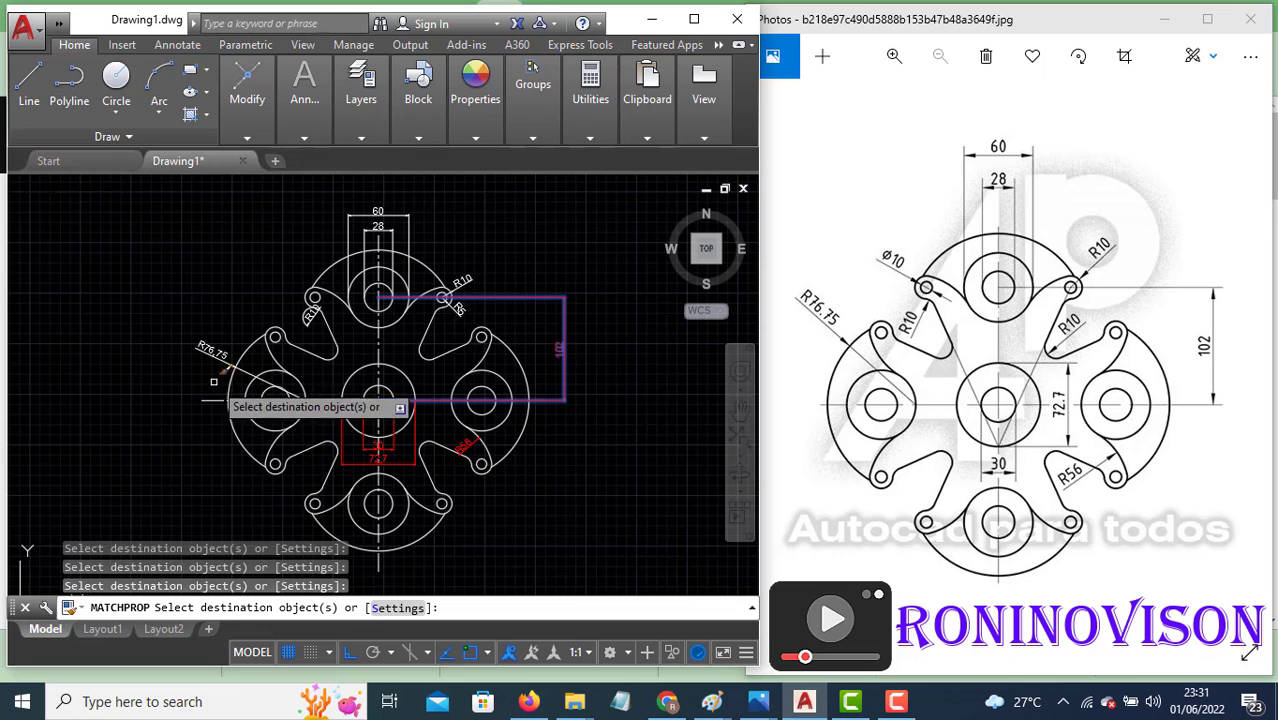
pyautogui.click(212, 345)
pyautogui.click(312, 313)
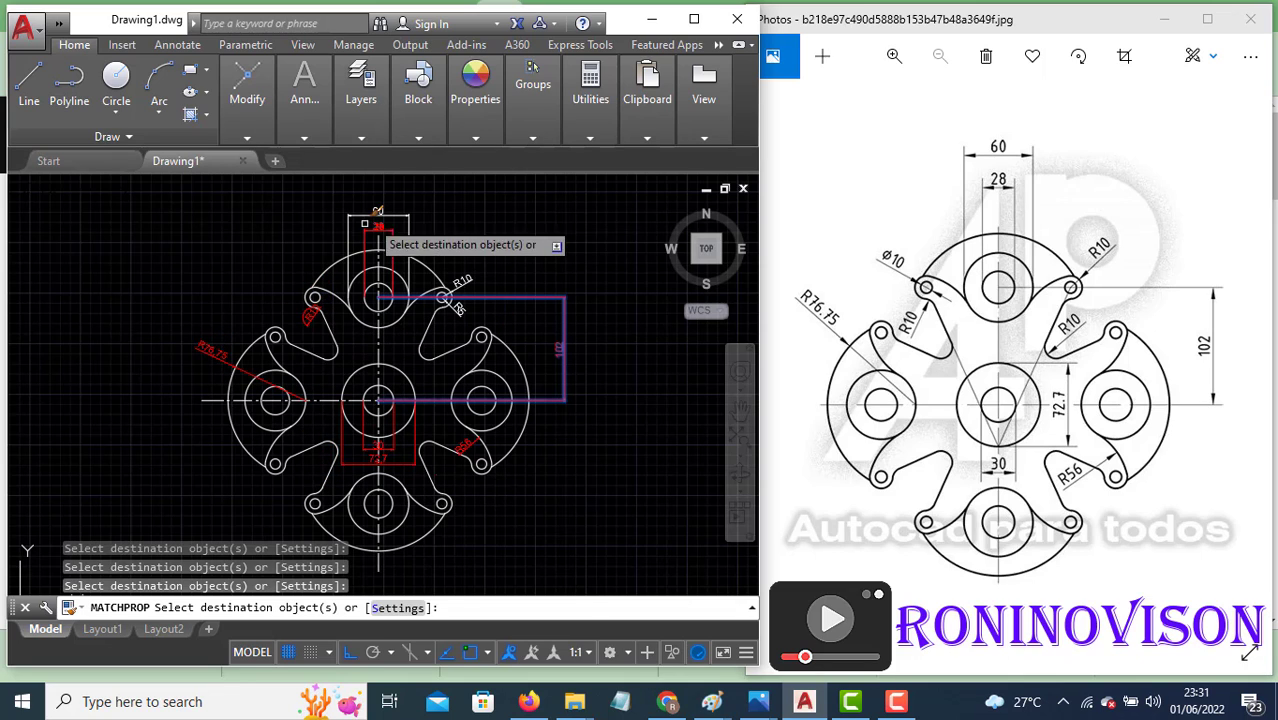
pyautogui.click(428, 240)
pyautogui.click(387, 208)
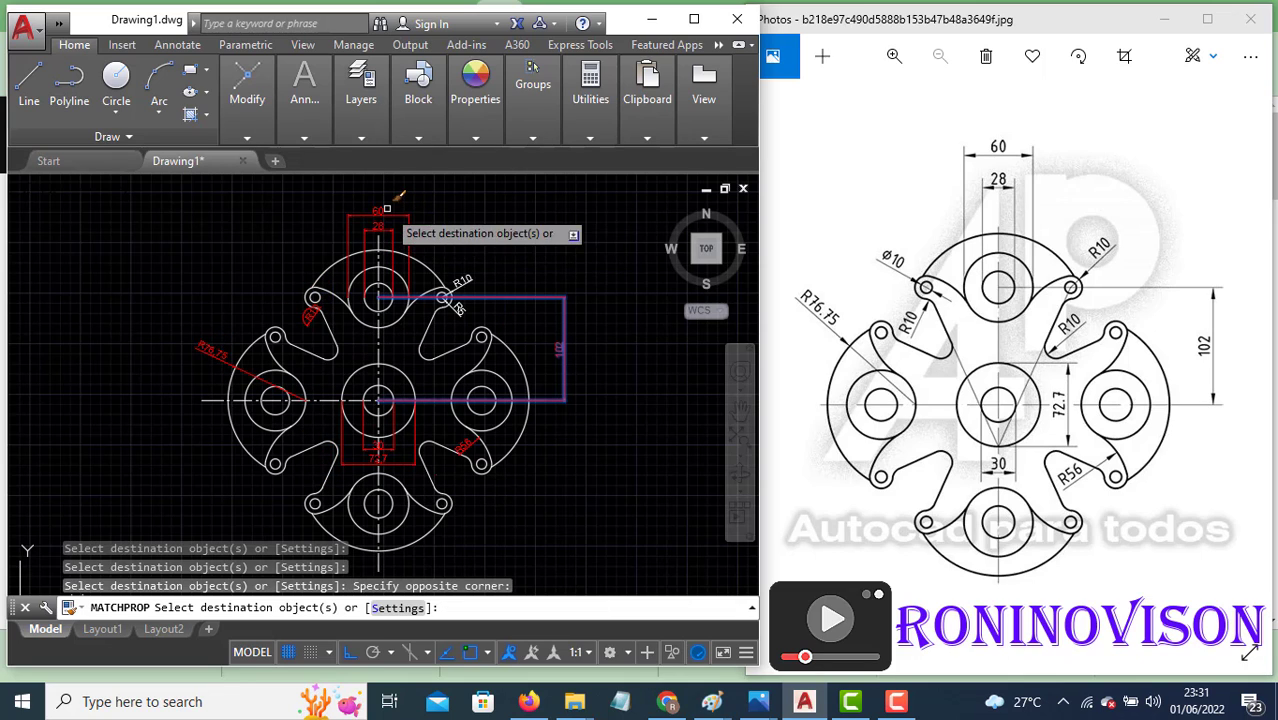
pyautogui.click(459, 283)
pyautogui.click(460, 310)
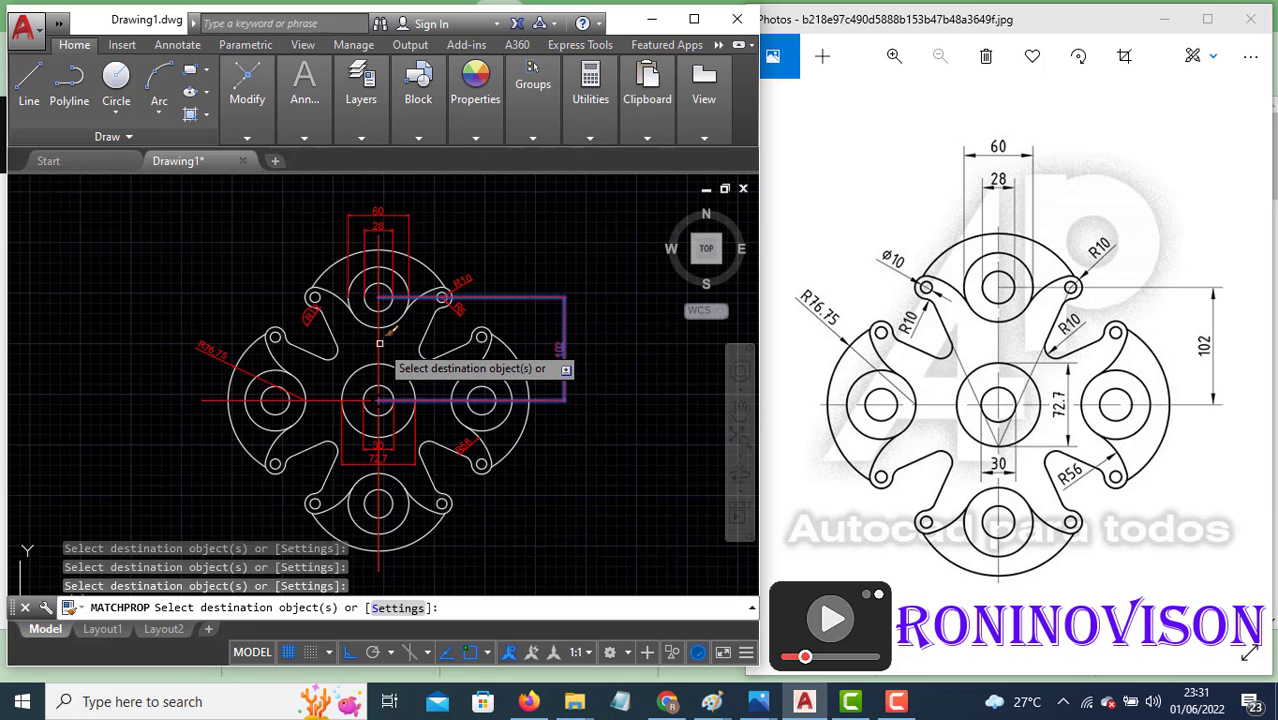
pyautogui.click(560, 398)
pyautogui.press('Escape')
pyautogui.press('Escape')
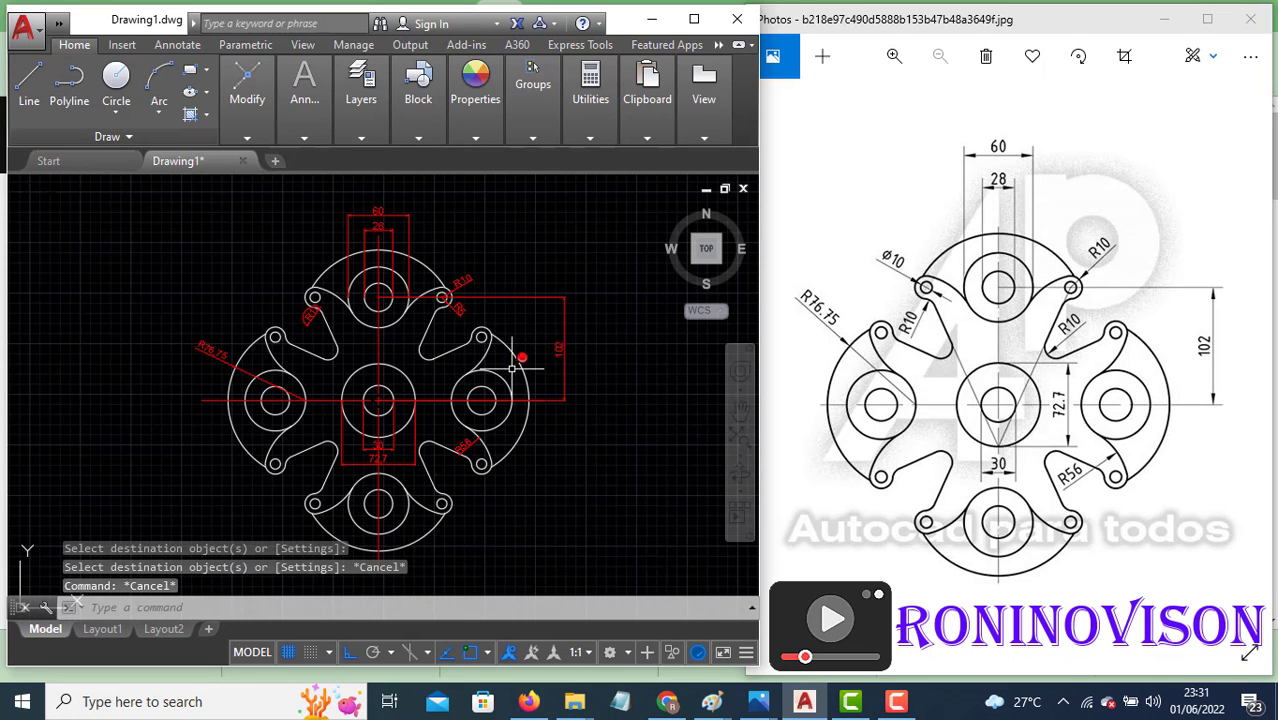
# Add center marks to the eight small holes at the tips of the four arms.
pyautogui.click(177, 44)
pyautogui.moveTo(375, 110)
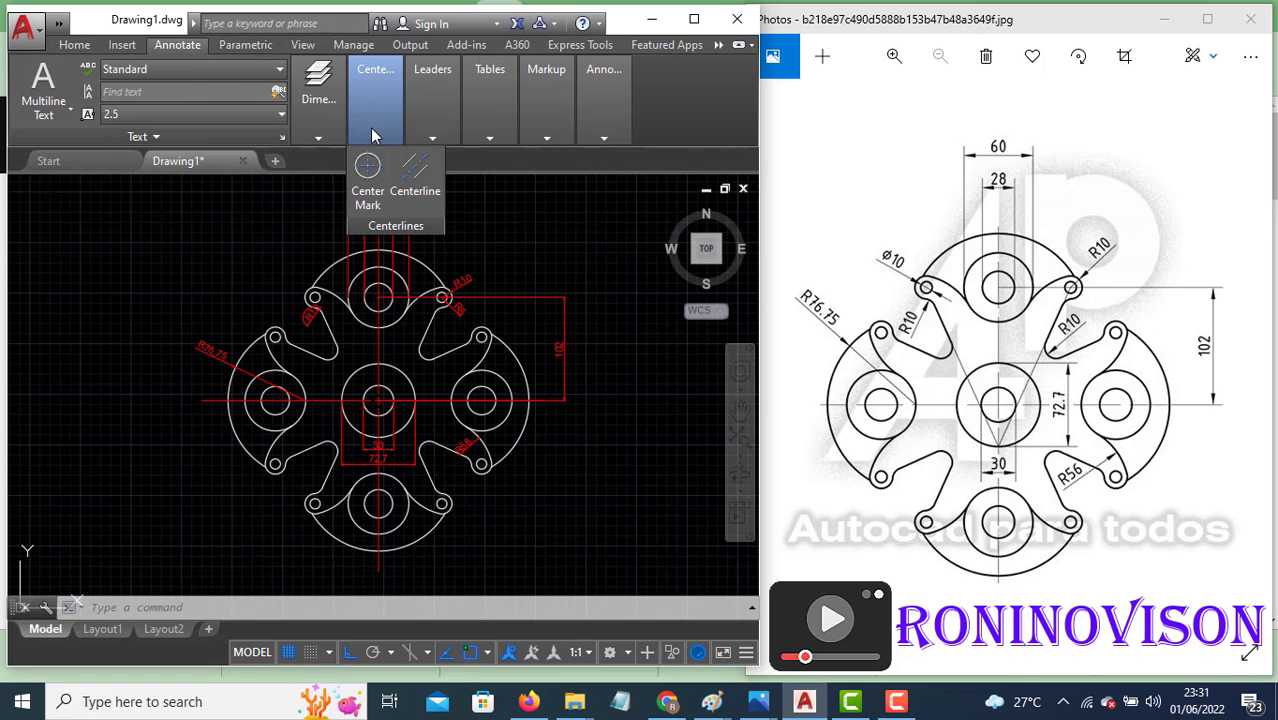
pyautogui.click(365, 187)
pyautogui.scroll(2, 295, 313)
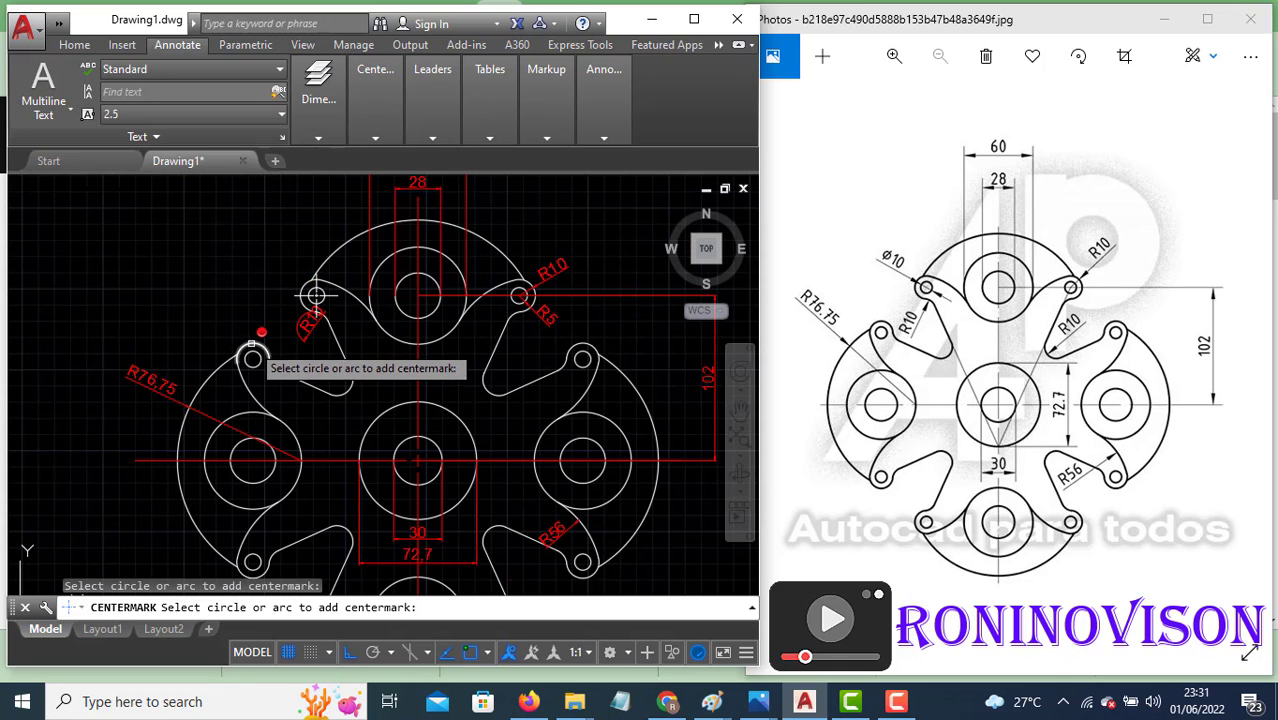
pyautogui.click(253, 358)
pyautogui.click(521, 298)
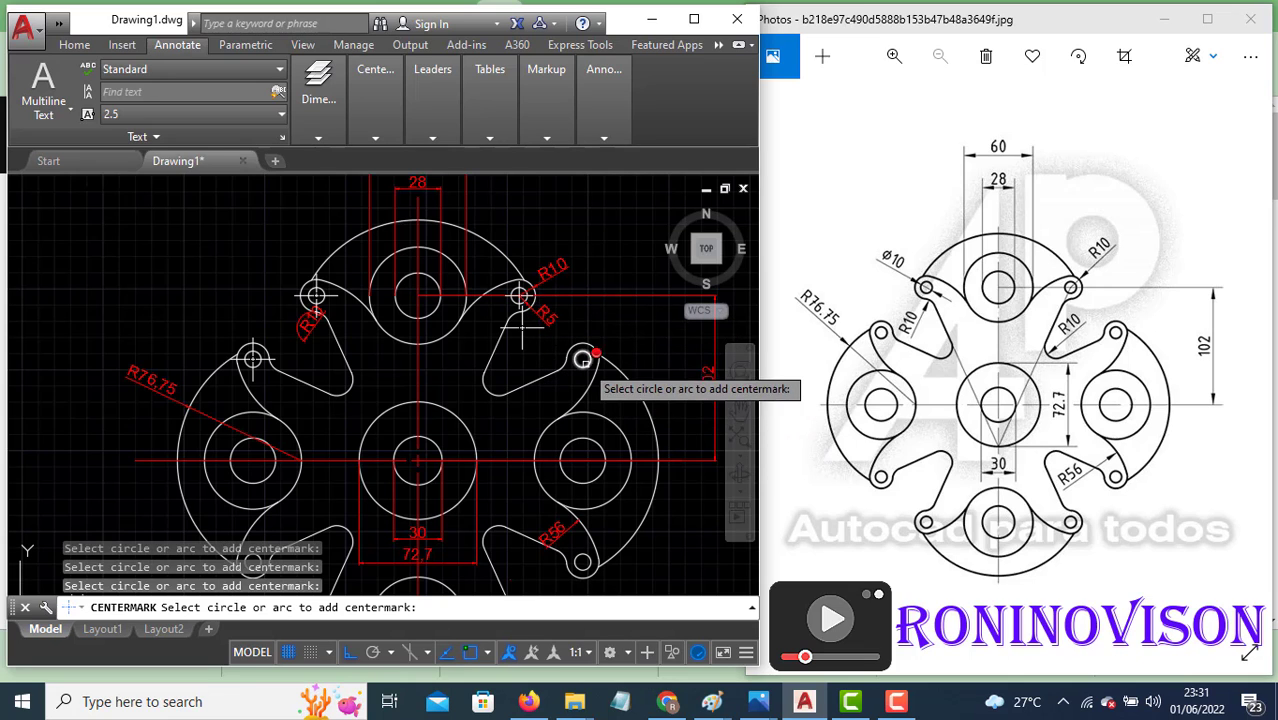
pyautogui.scroll(-2, 587, 345)
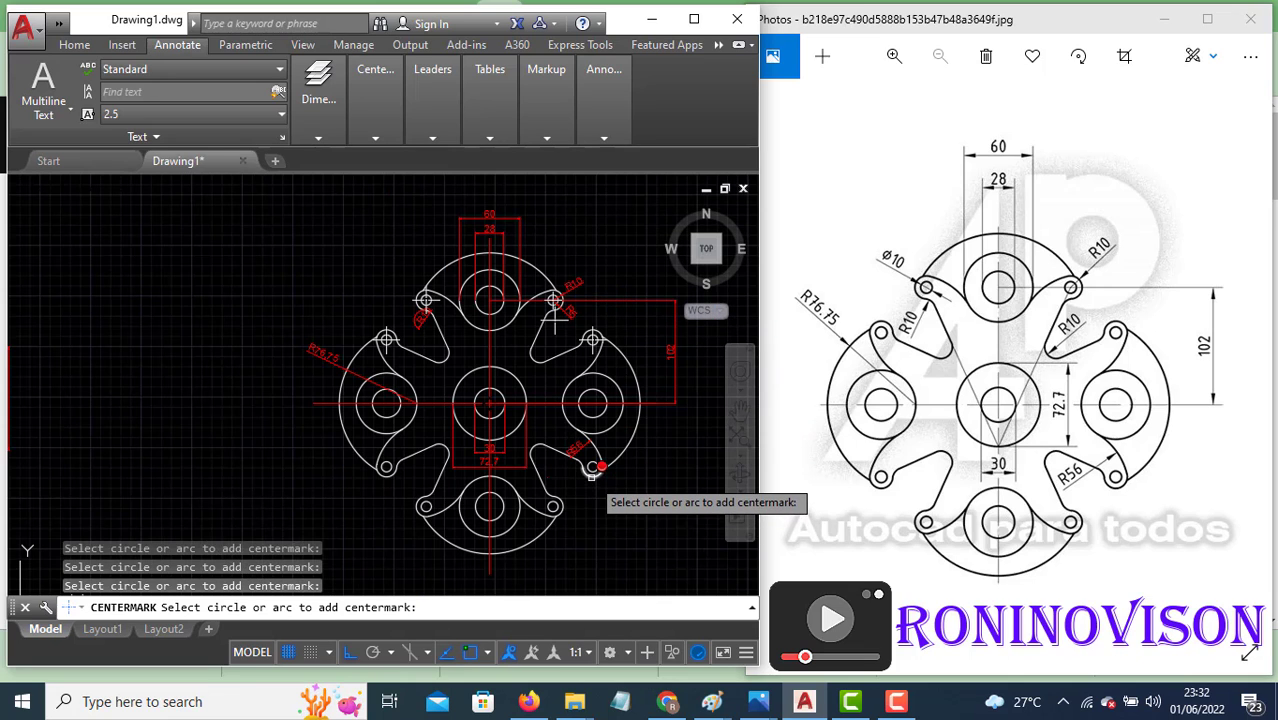
pyautogui.click(554, 507)
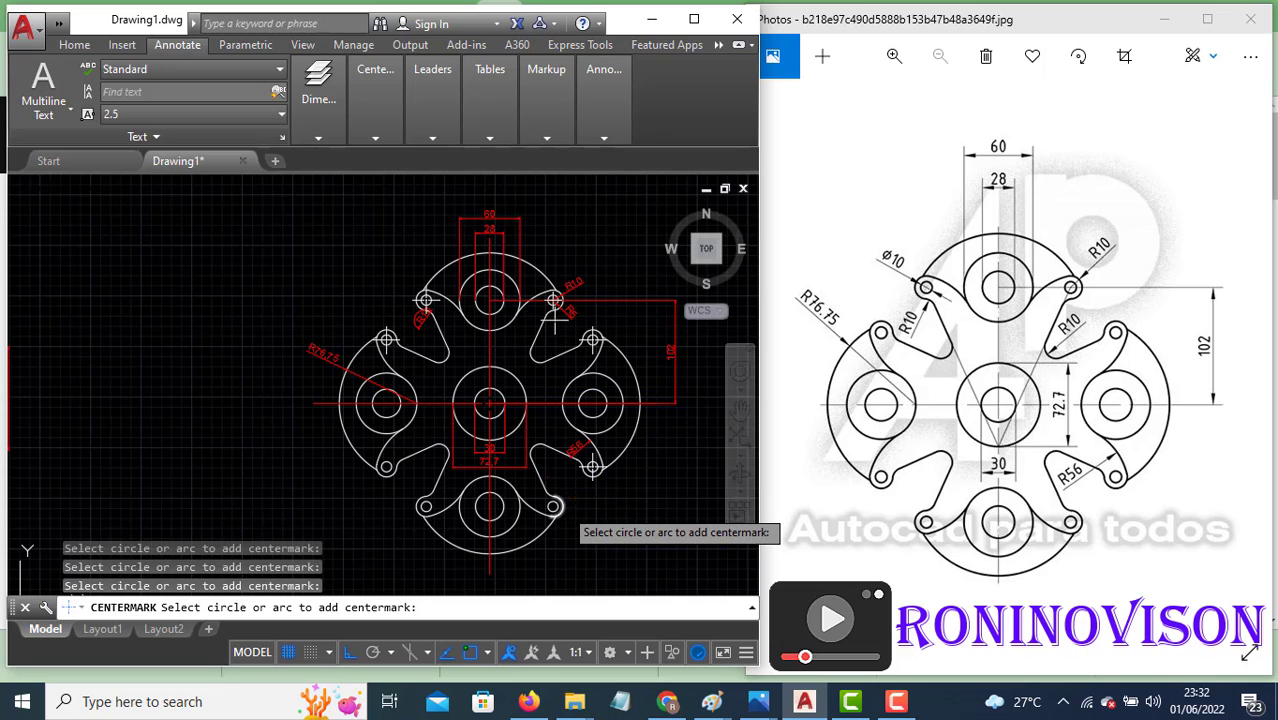
pyautogui.click(425, 505)
pyautogui.click(387, 466)
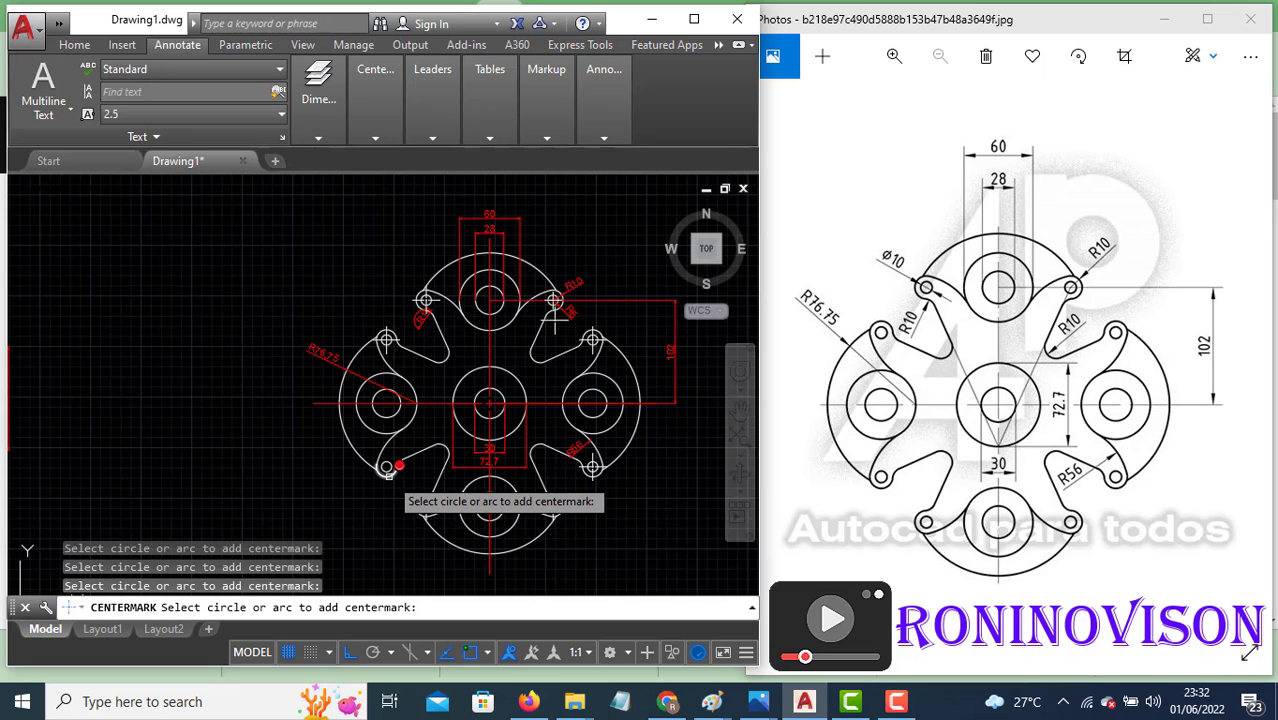
pyautogui.press('Escape')
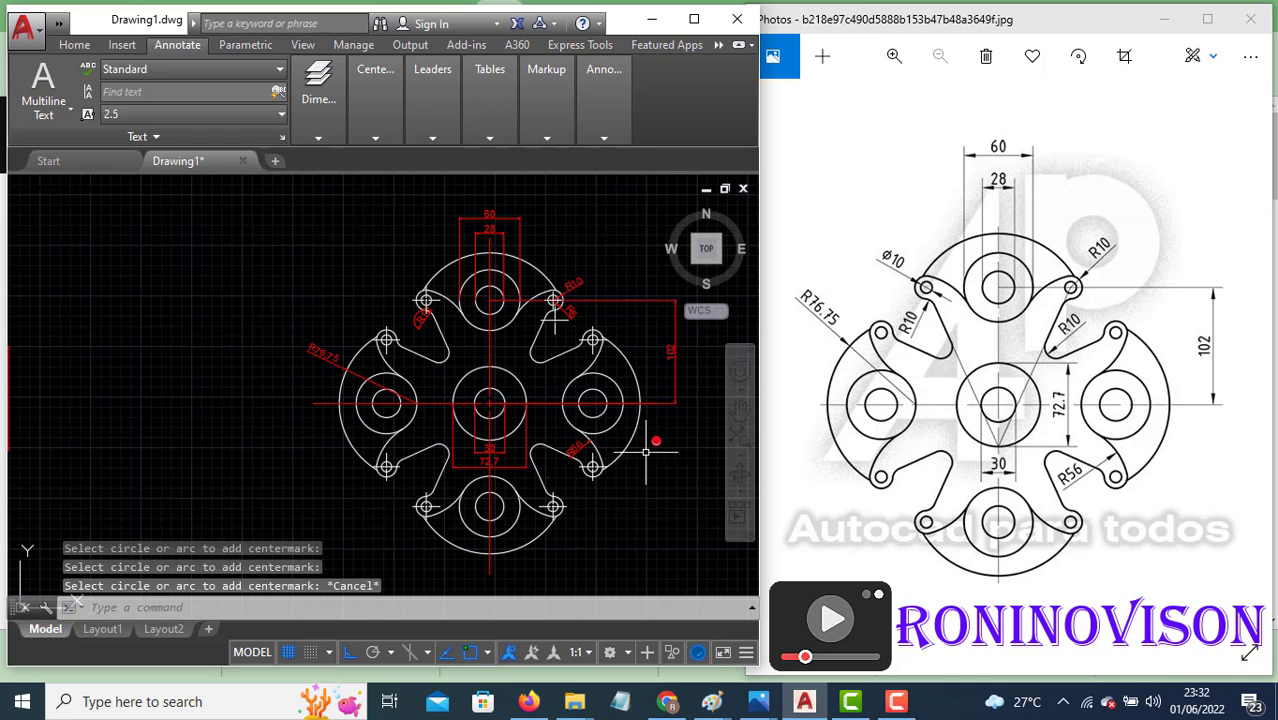
pyautogui.moveTo(646, 450); pyautogui.dragTo(565, 447, button='middle')
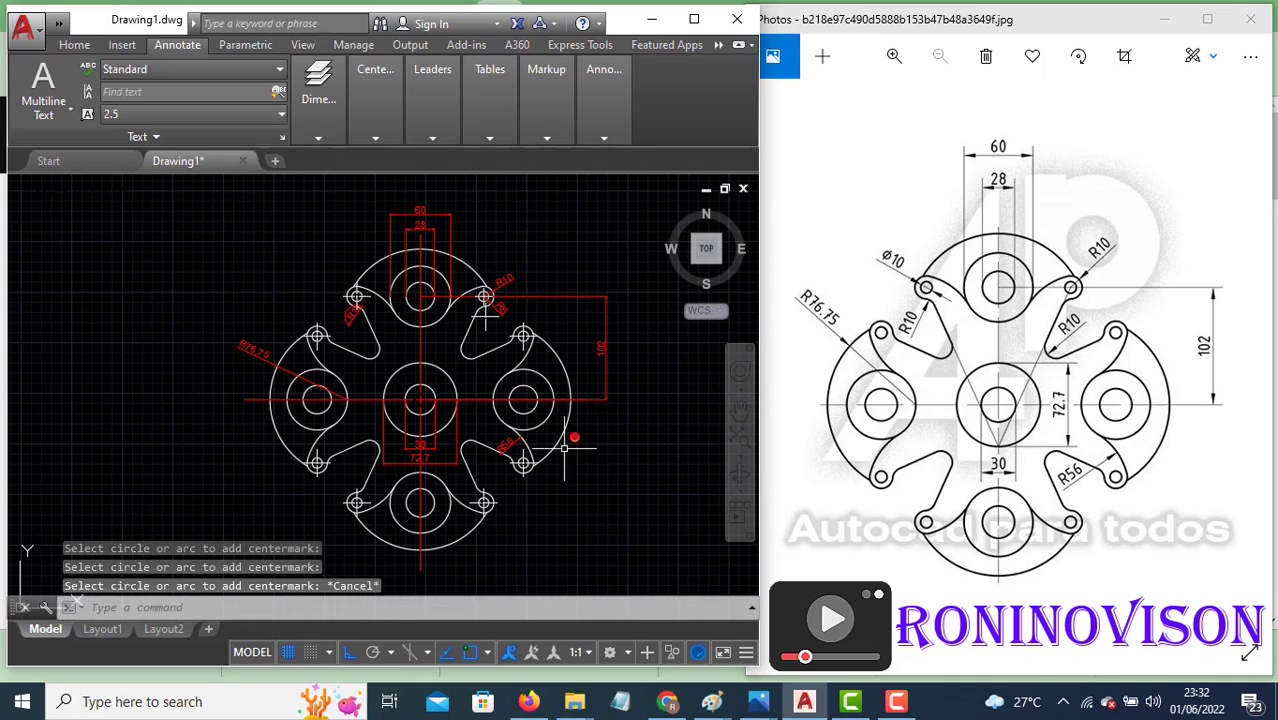